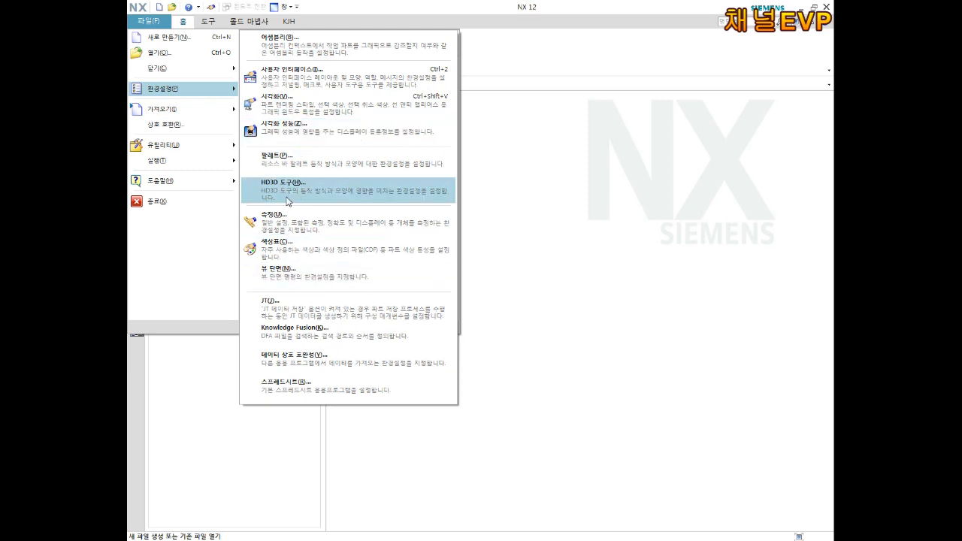
Step: Start a new millimetre model part and set its save folder to D:\11기사출금형\3D사출금형
{"action": "left_click", "coordinate": [560, 179]}
{"action": "left_click", "coordinate": [146, 23]}
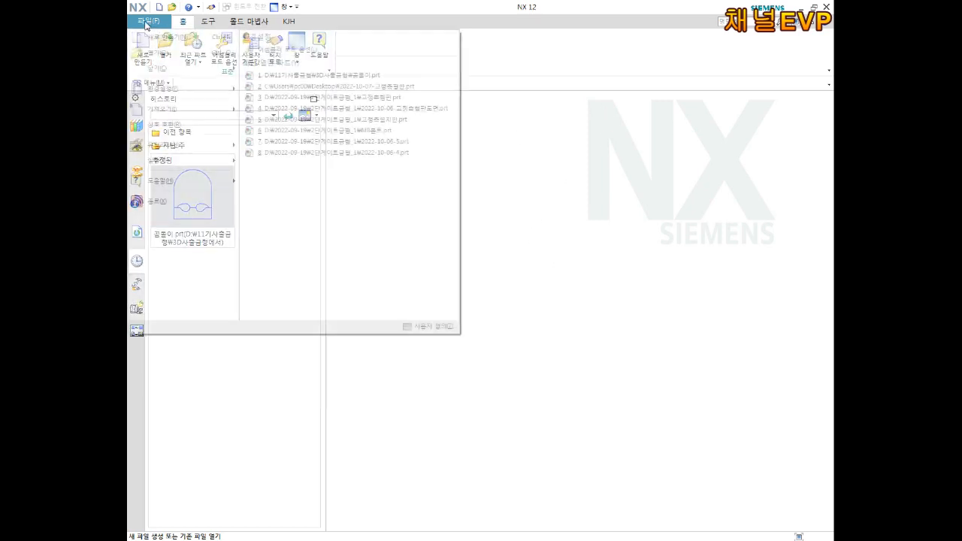
{"action": "left_click", "coordinate": [167, 38]}
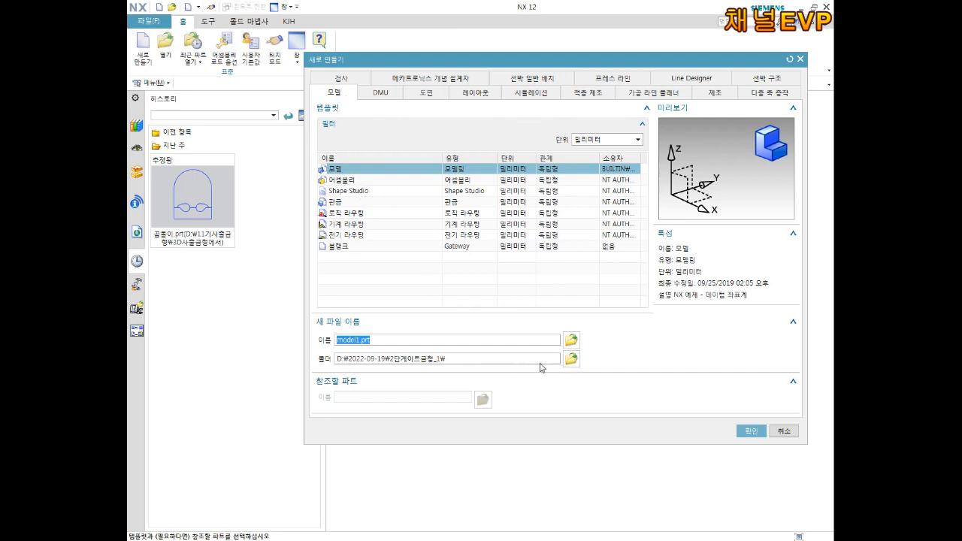
{"action": "left_click", "coordinate": [570, 358]}
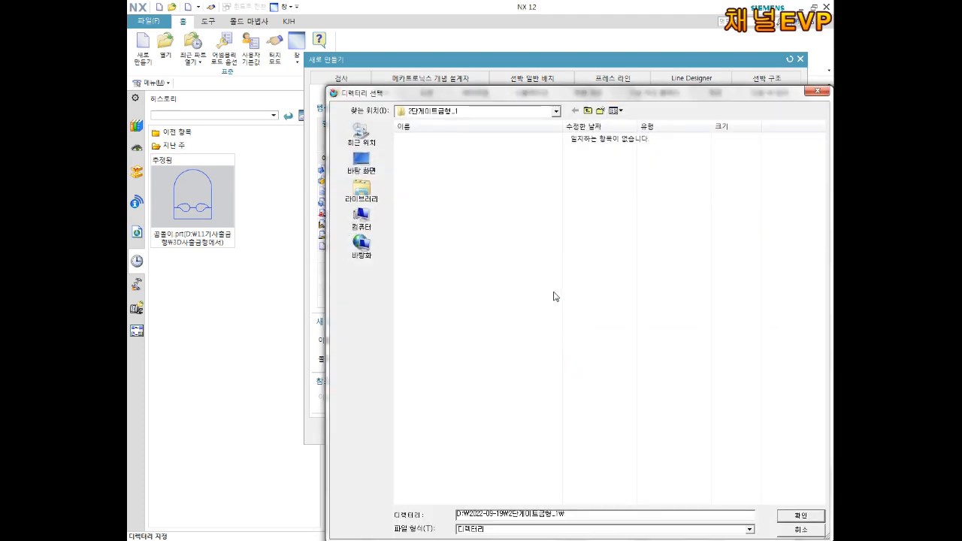
{"action": "key", "text": "BackSpace"}
{"action": "left_click", "coordinate": [587, 111]}
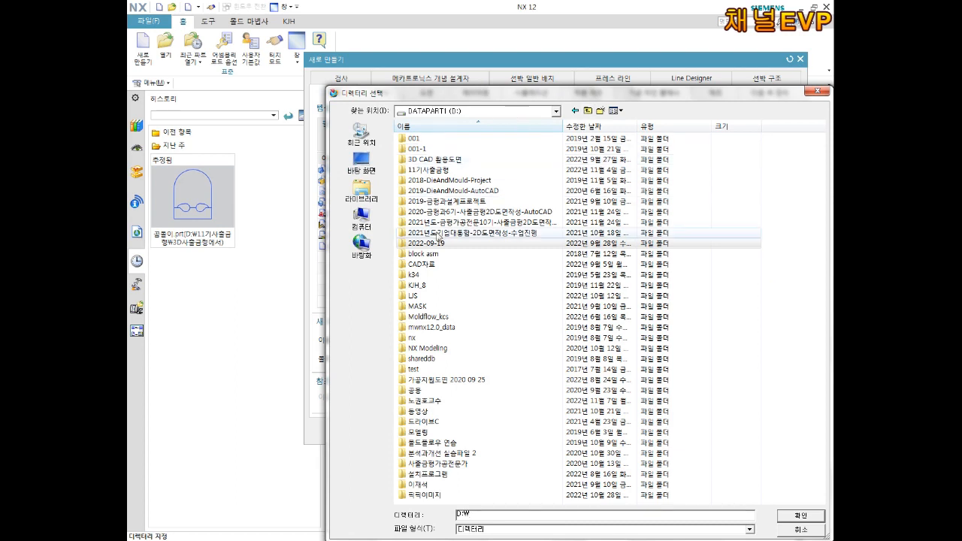
{"action": "double_click", "coordinate": [432, 171]}
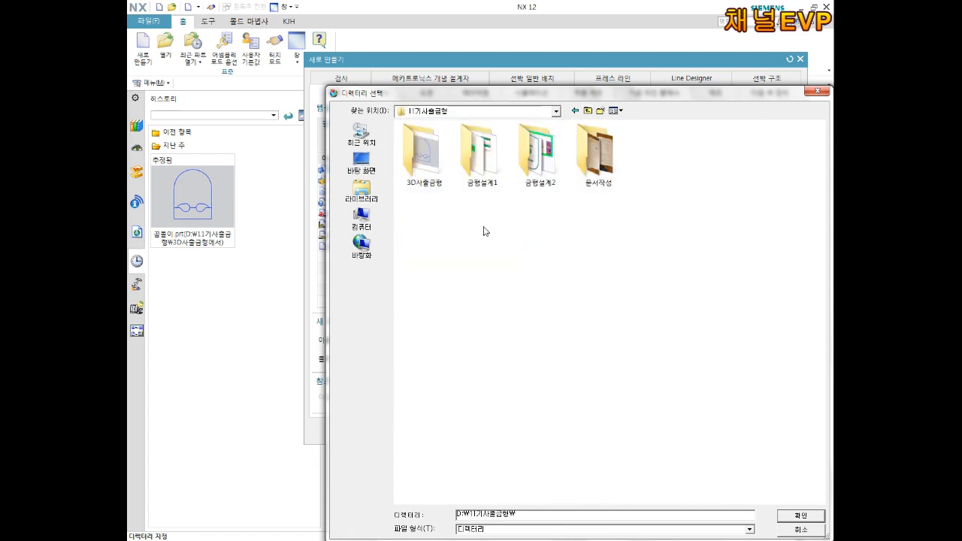
{"action": "double_click", "coordinate": [425, 159]}
{"action": "left_click", "coordinate": [800, 517]}
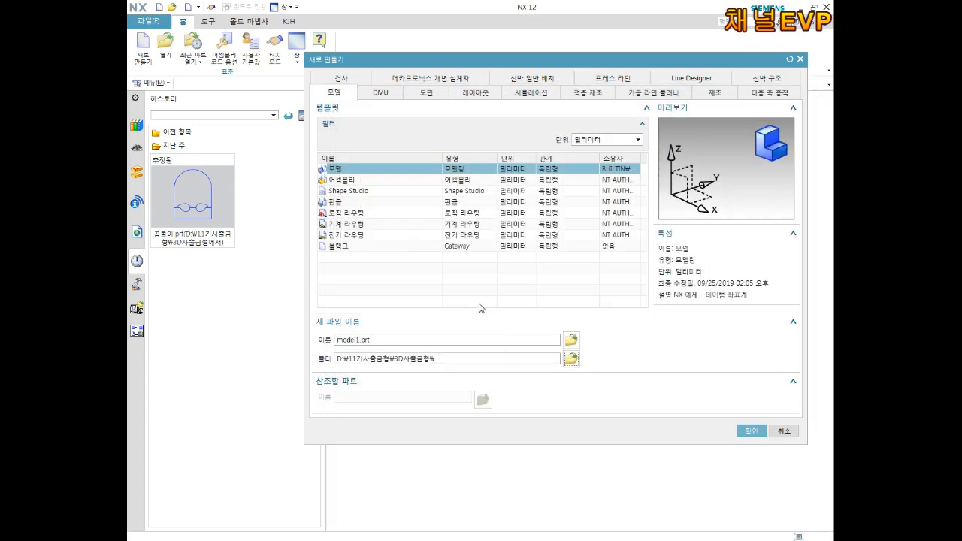
Step: Name the new part 2022-11-07-1 and create it
{"action": "left_click_drag", "start_coordinate": [392, 339], "coordinate": [182, 341]}
{"action": "type", "text": "2022-11-07-1"}
{"action": "left_click", "coordinate": [751, 431]}
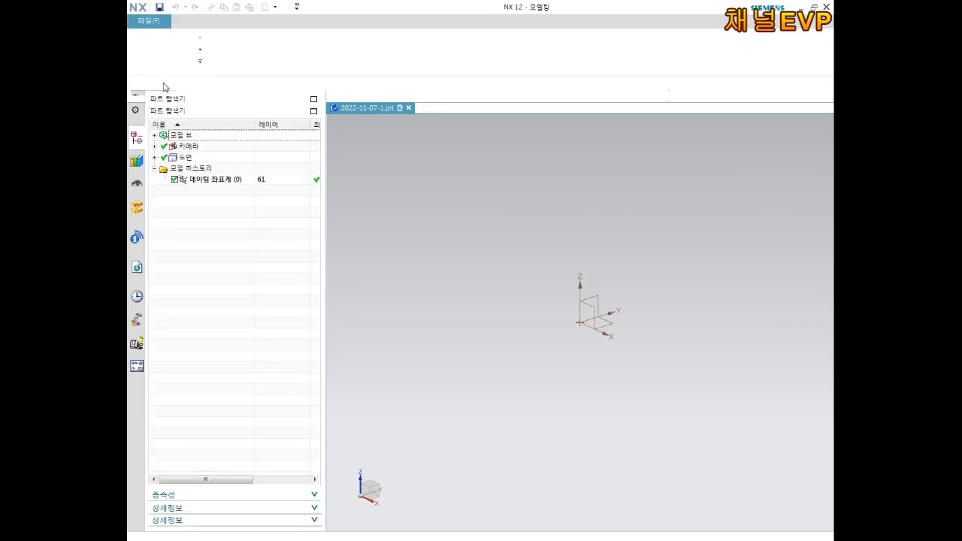
Step: In the sketch preferences, turn off inferred constraint creation (추정 구속조건 생성) and continuous auto dimensioning (연속 자동 치수기입)
{"action": "left_click", "coordinate": [156, 22]}
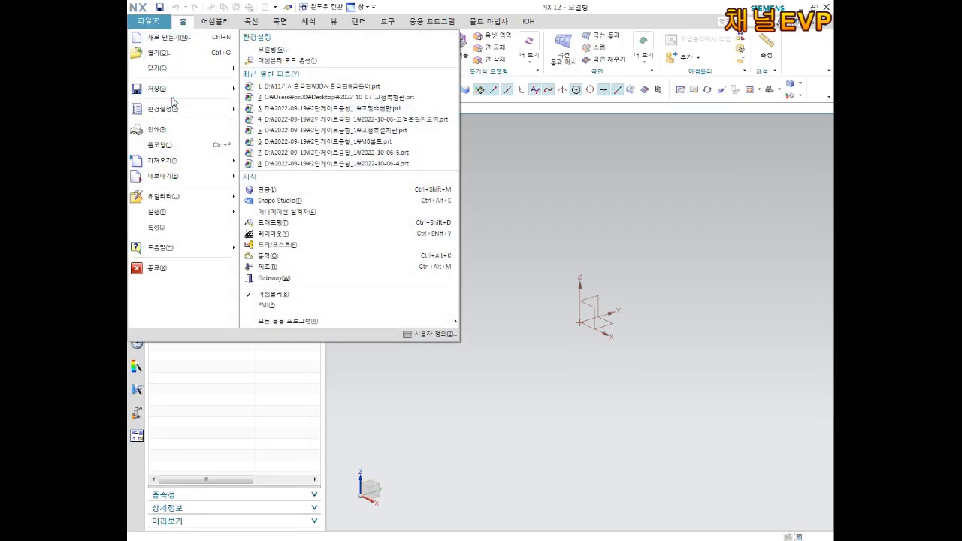
{"action": "mouse_move", "coordinate": [165, 109]}
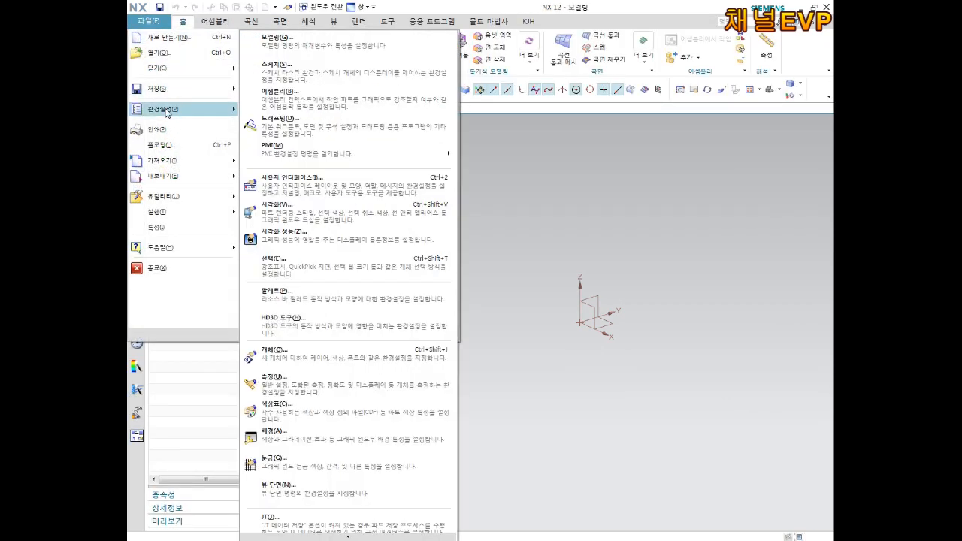
{"action": "left_click", "coordinate": [300, 73]}
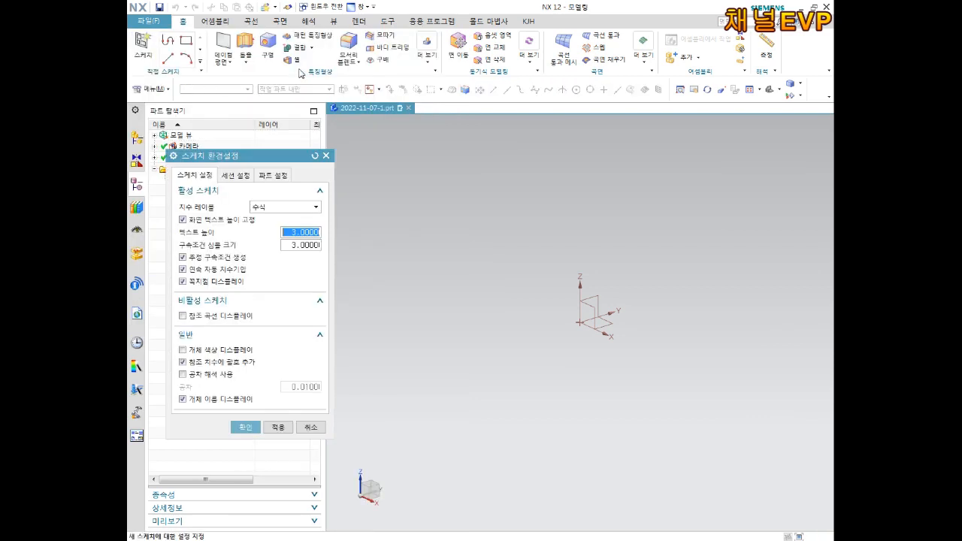
{"action": "left_click_drag", "start_coordinate": [280, 159], "coordinate": [488, 125]}
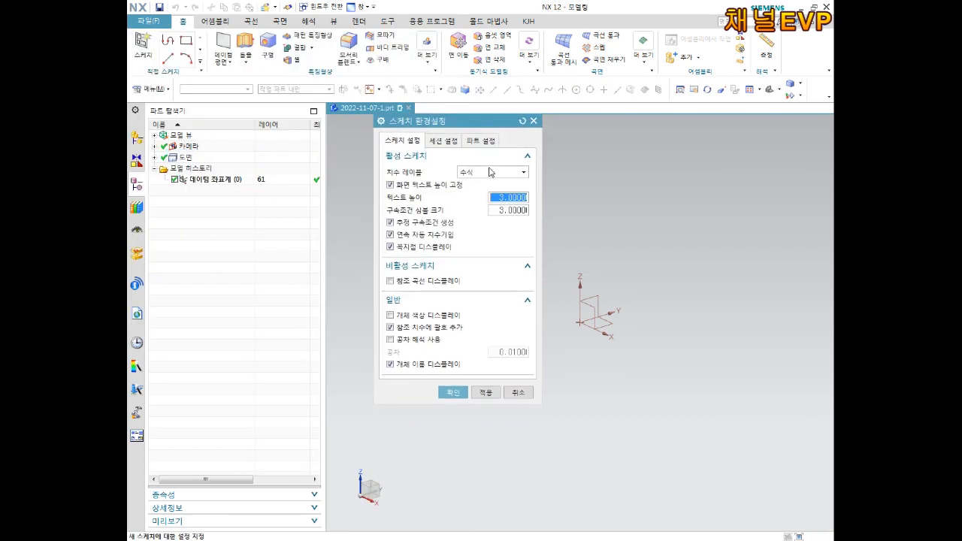
{"action": "left_click", "coordinate": [422, 224]}
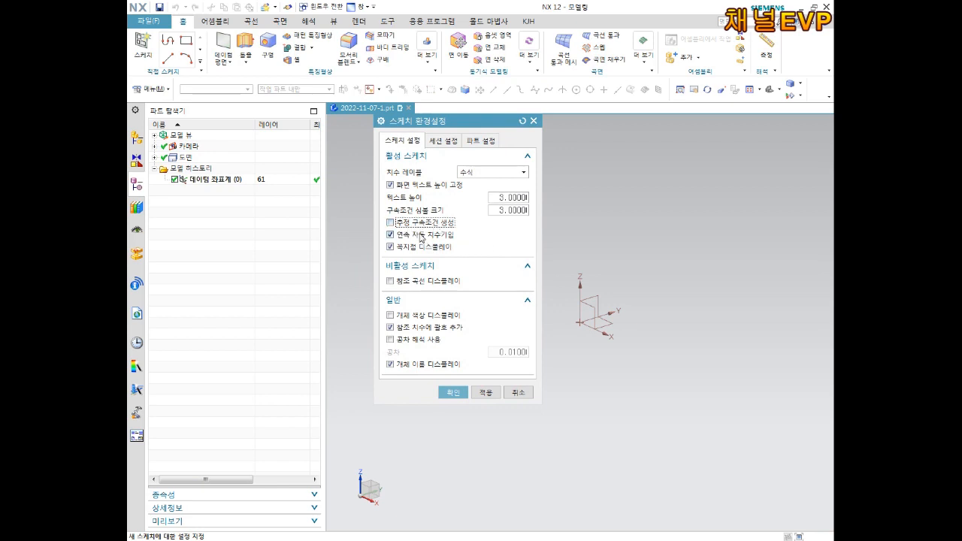
{"action": "left_click", "coordinate": [390, 235]}
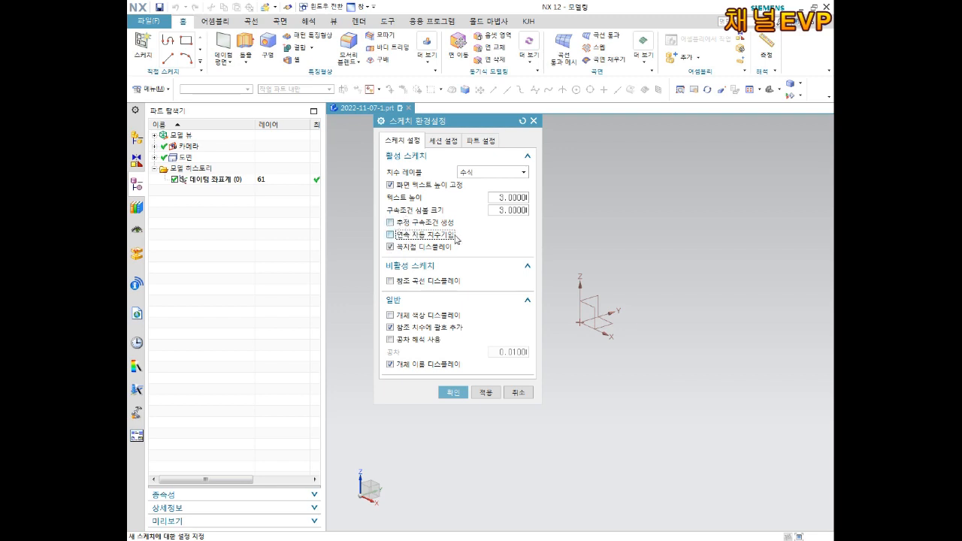
{"action": "left_click", "coordinate": [412, 223]}
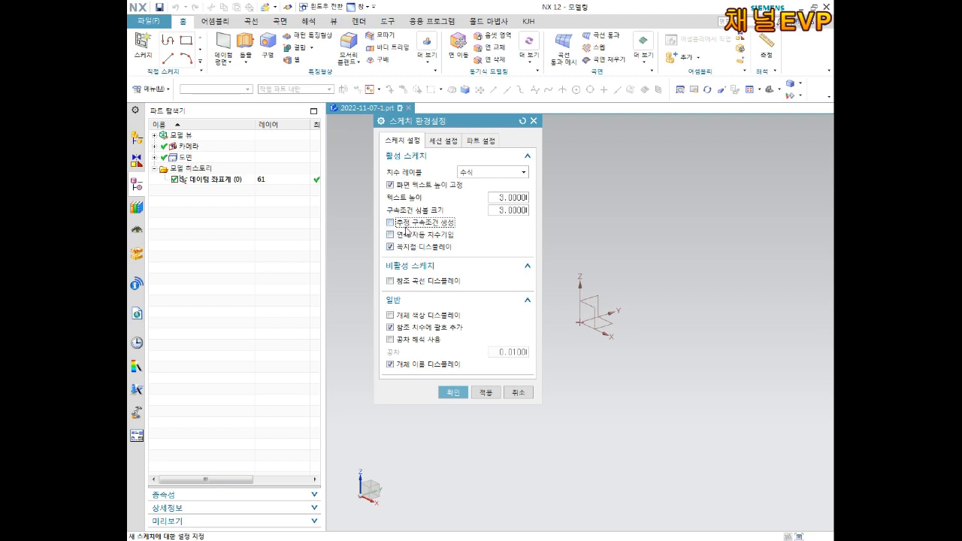
{"action": "left_click", "coordinate": [453, 392]}
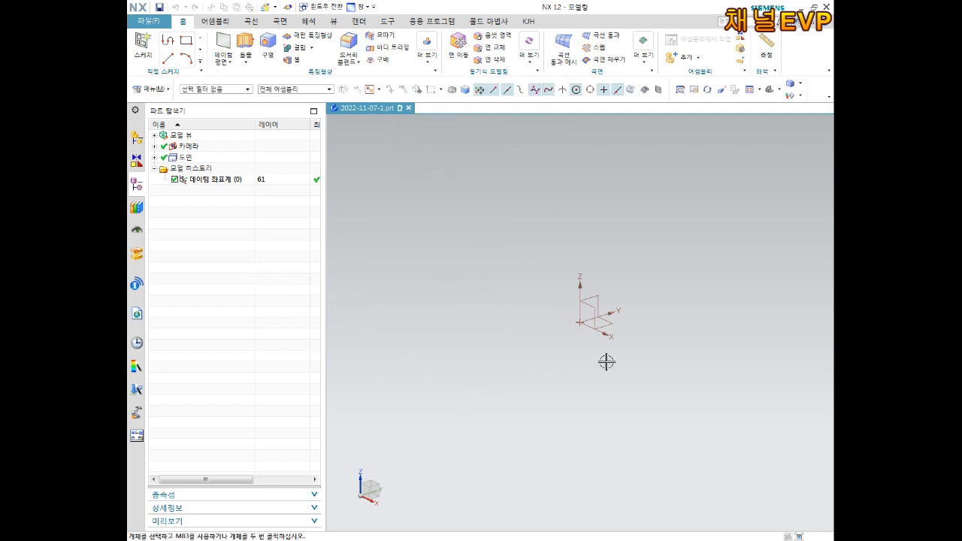
Step: Create a sketch on the XY plane and draw a from-centre rectangle about 214 mm wide, centred on the origin
{"action": "left_click", "coordinate": [143, 49]}
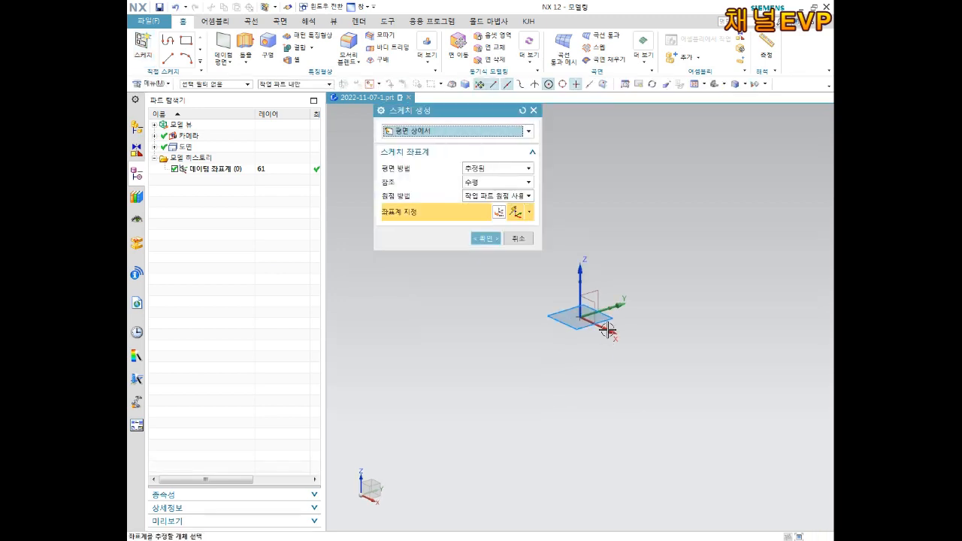
{"action": "left_click", "coordinate": [486, 238]}
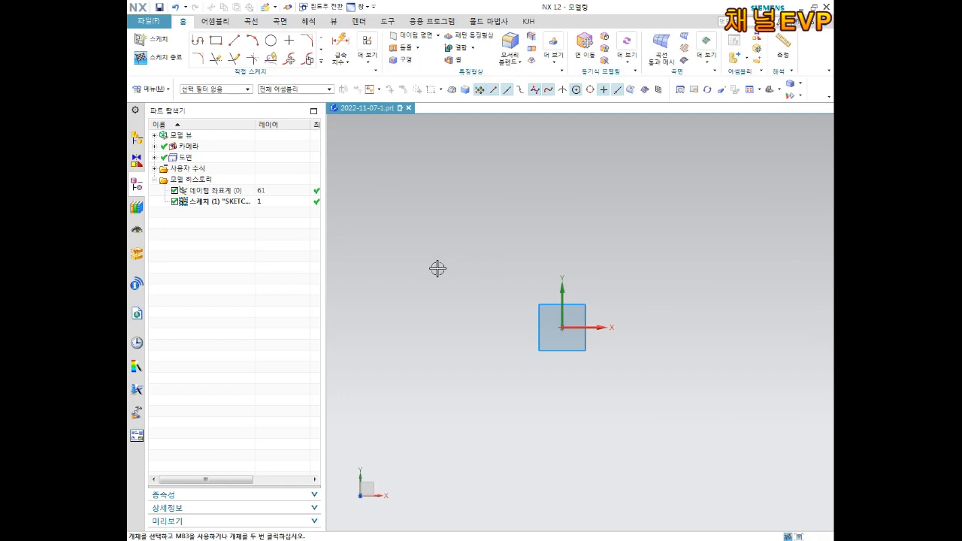
{"action": "left_click", "coordinate": [218, 43]}
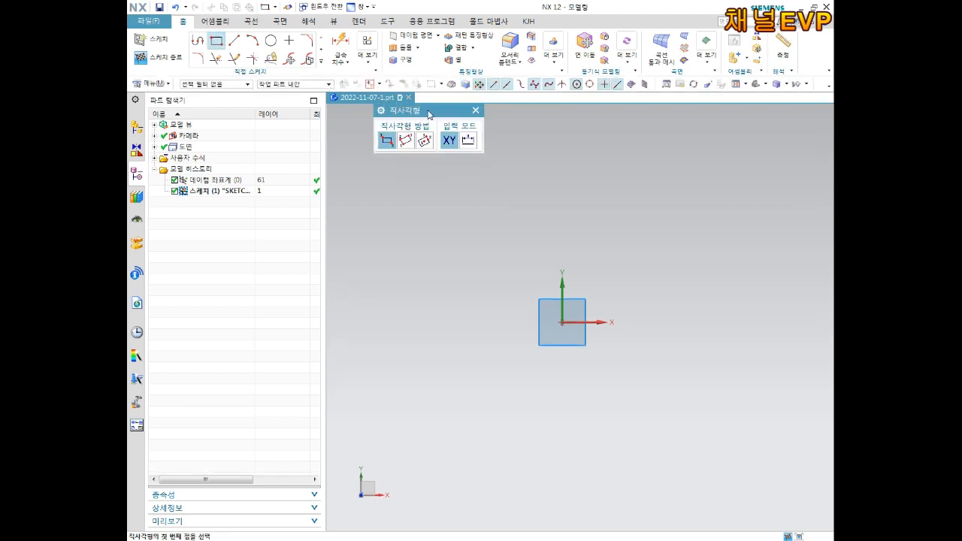
{"action": "left_click_drag", "start_coordinate": [443, 113], "coordinate": [484, 155]}
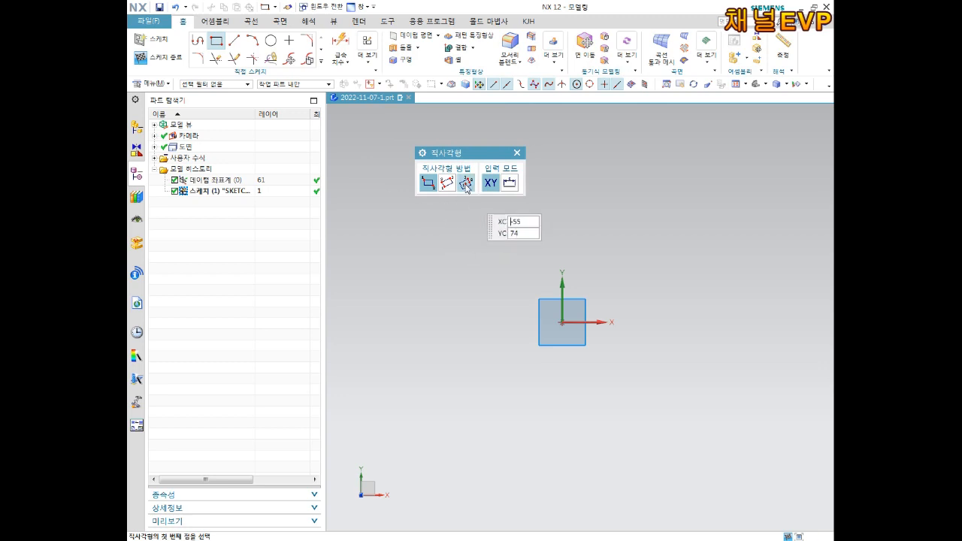
{"action": "left_click", "coordinate": [466, 184]}
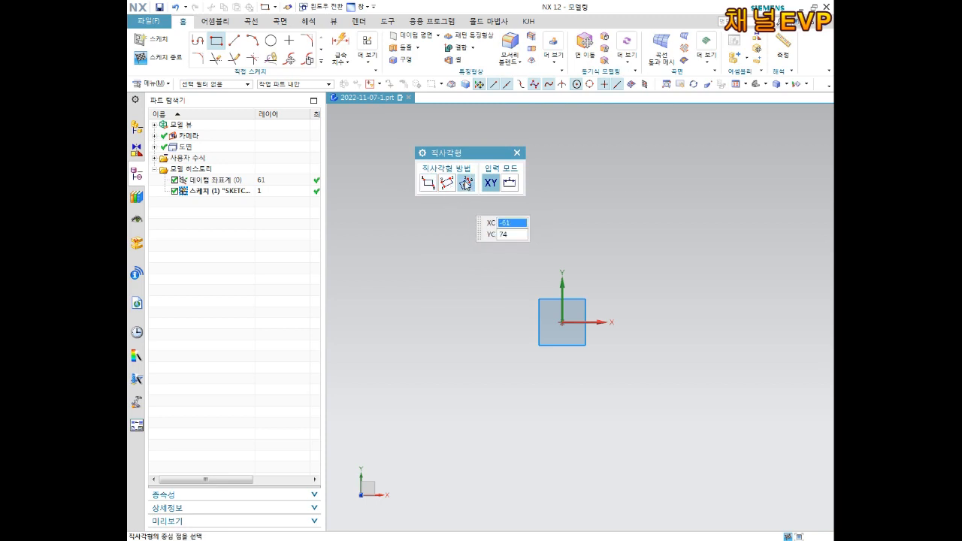
{"action": "left_click", "coordinate": [564, 322]}
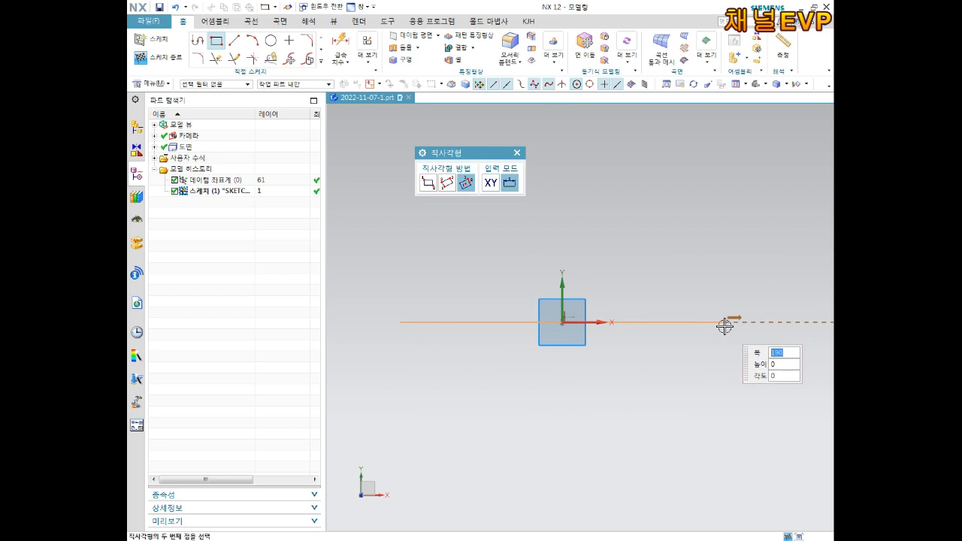
{"action": "left_click", "coordinate": [745, 322]}
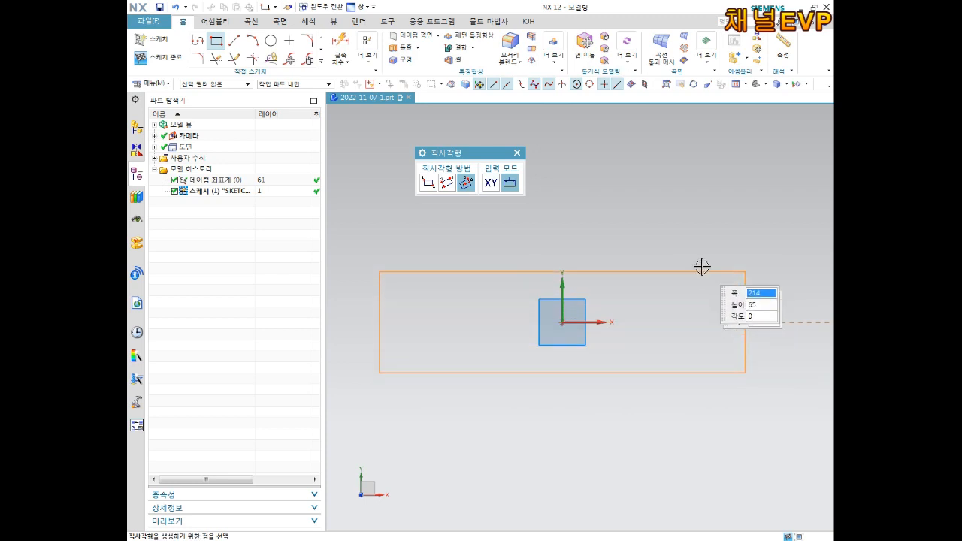
{"action": "left_click", "coordinate": [599, 205]}
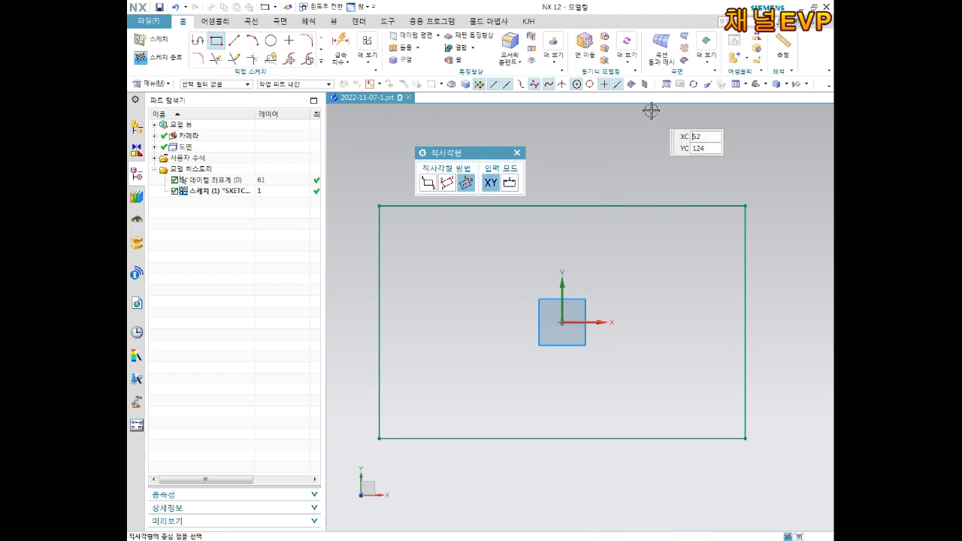
{"action": "key", "text": "Escape"}
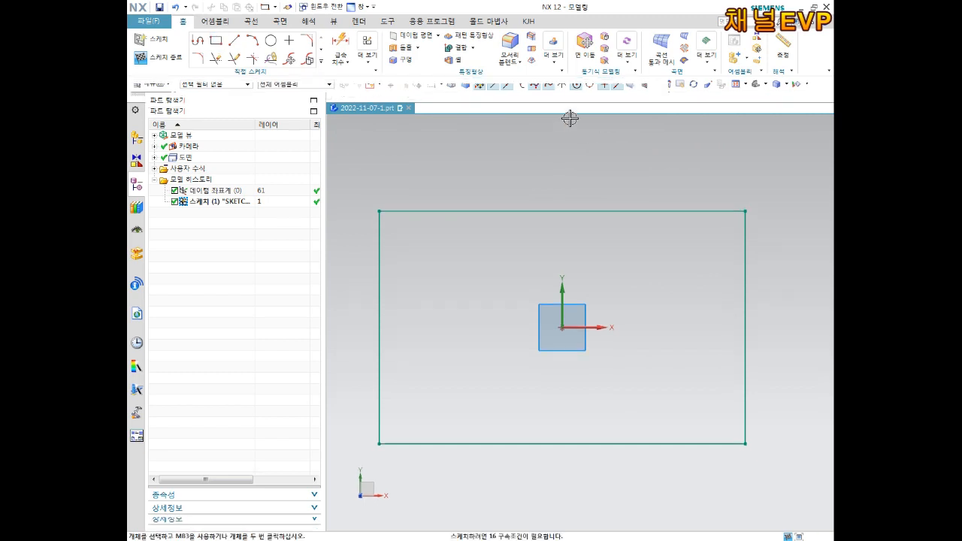
Step: Dimension the rectangle's bottom edge with Rapid Dimension and set its length to 150 mm
{"action": "key", "text": "d"}
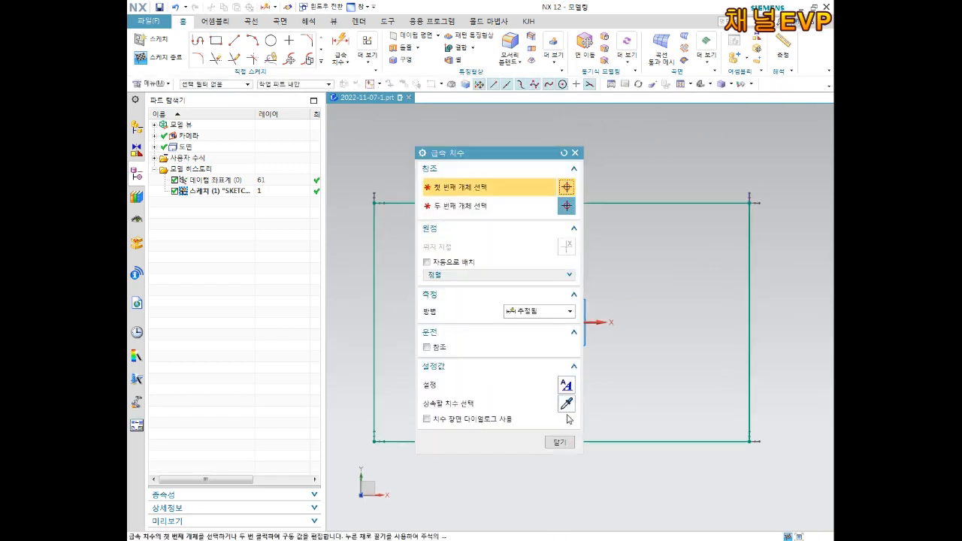
{"action": "left_click", "coordinate": [646, 442]}
{"action": "left_click", "coordinate": [632, 469]}
{"action": "type", "text": "15"}
{"action": "key", "text": "Return"}
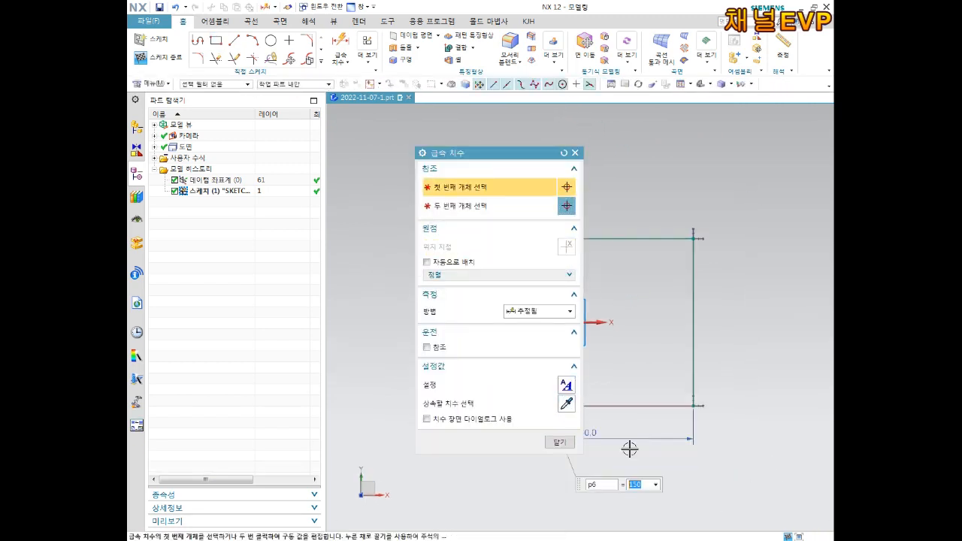
{"action": "left_click", "coordinate": [693, 324]}
{"action": "left_click", "coordinate": [693, 295]}
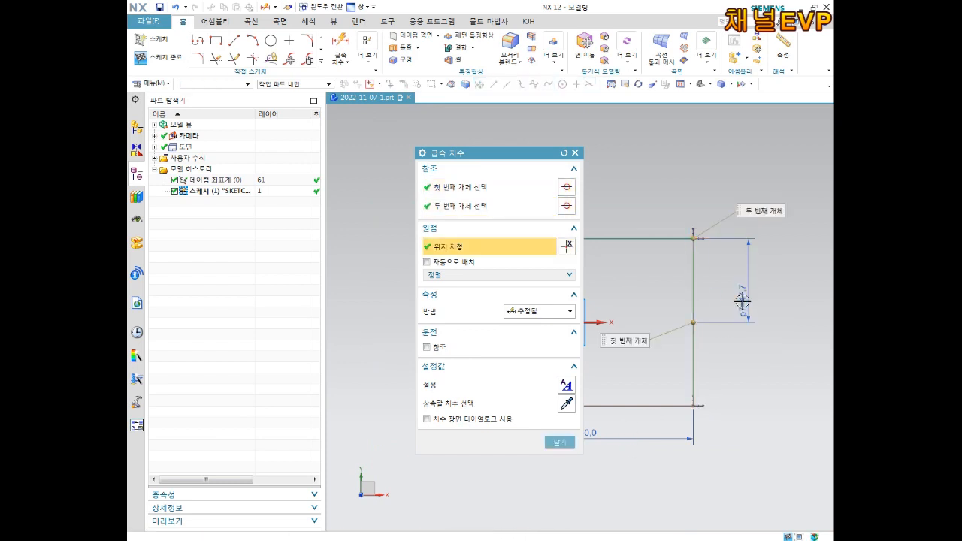
{"action": "left_click", "coordinate": [729, 330]}
{"action": "key", "text": "Escape"}
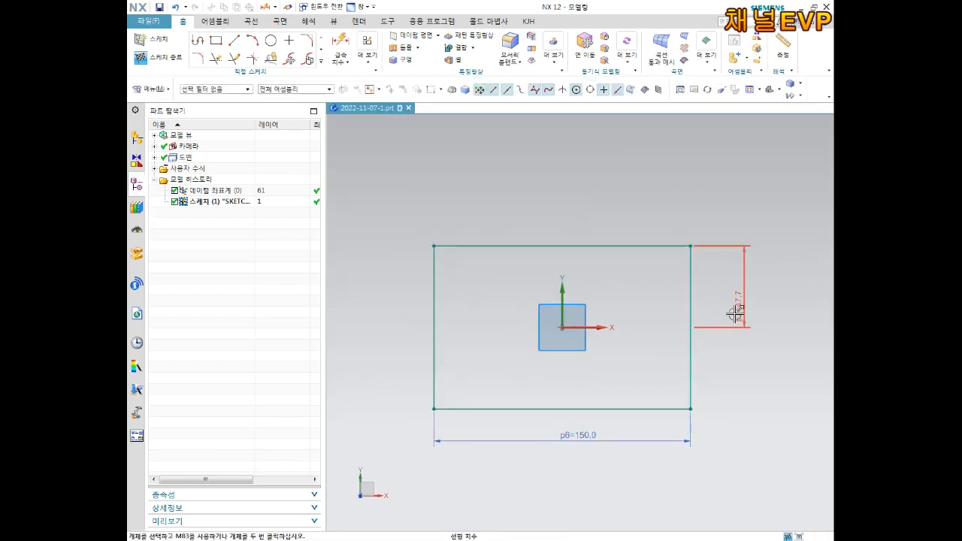
{"action": "left_click", "coordinate": [736, 302]}
{"action": "key", "text": "Delete"}
Step: Dimension the rectangle's right vertical edge with Rapid Dimension and set its length to 100 mm
{"action": "key", "text": "d"}
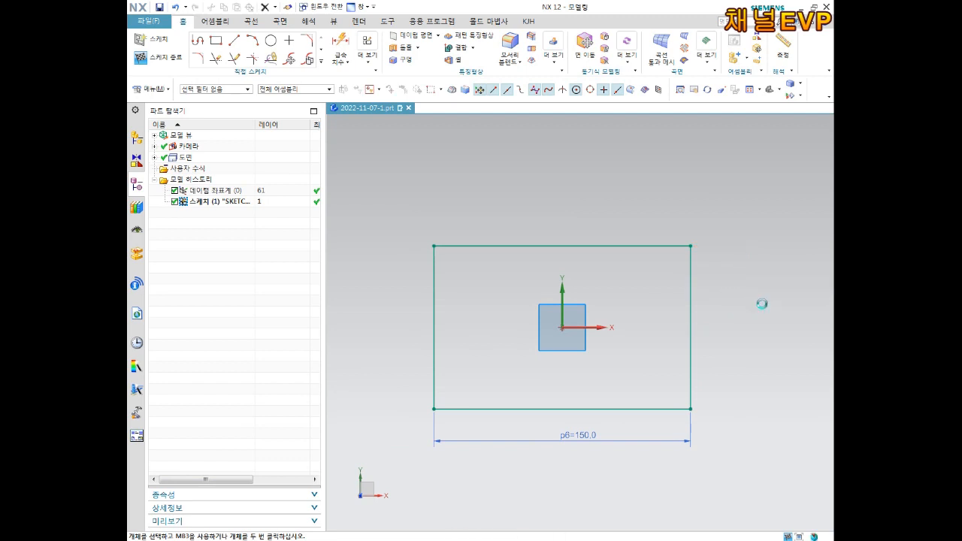
{"action": "left_click", "coordinate": [693, 295]}
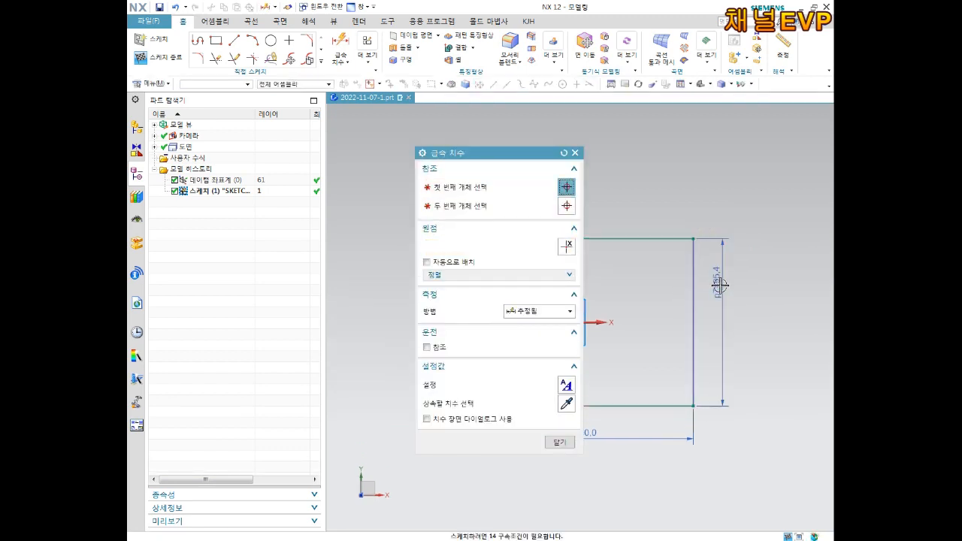
{"action": "left_click", "coordinate": [720, 285]}
{"action": "type", "text": "100"}
{"action": "key", "text": "Return"}
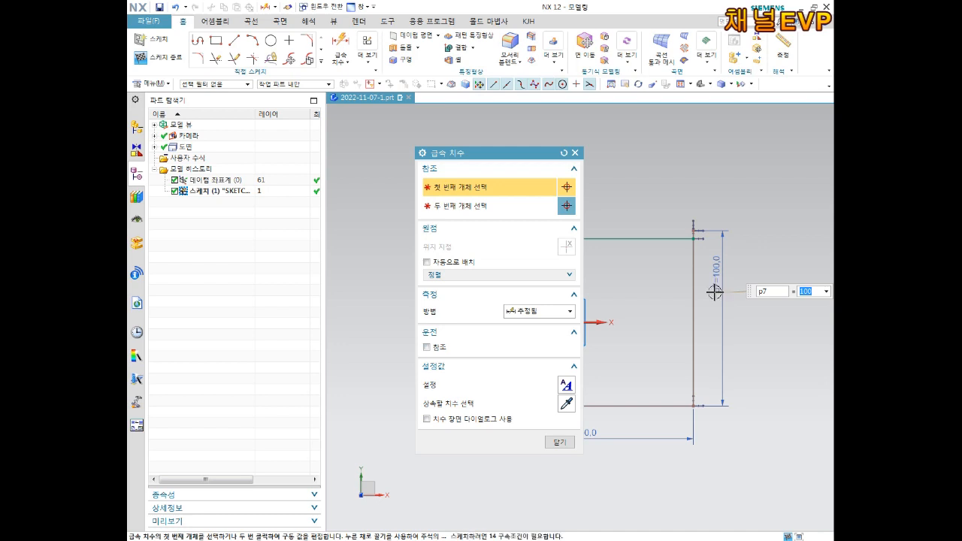
{"action": "left_click", "coordinate": [560, 442]}
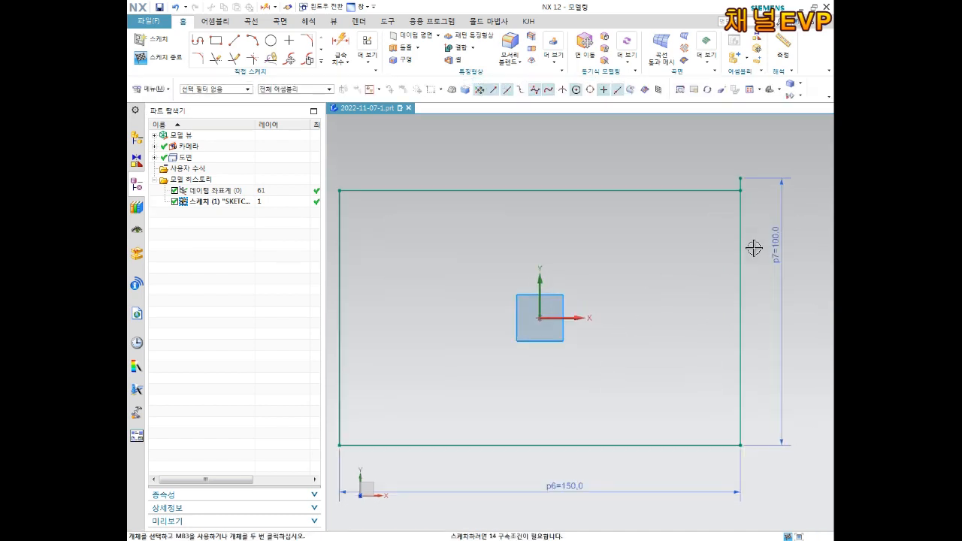
Step: Pull the top edge's right endpoint and the right edge's lower endpoint away from the rectangle's corners
{"action": "left_click_drag", "start_coordinate": [741, 190], "coordinate": [665, 164]}
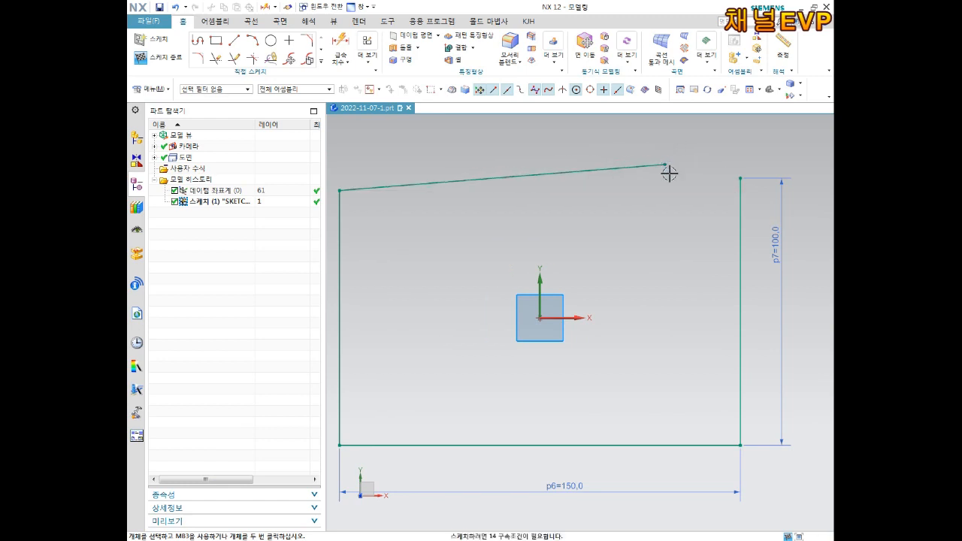
{"action": "left_click_drag", "start_coordinate": [740, 447], "coordinate": [730, 382]}
{"action": "scroll", "coordinate": [690, 369], "scroll_direction": "down", "scroll_amount": 2}
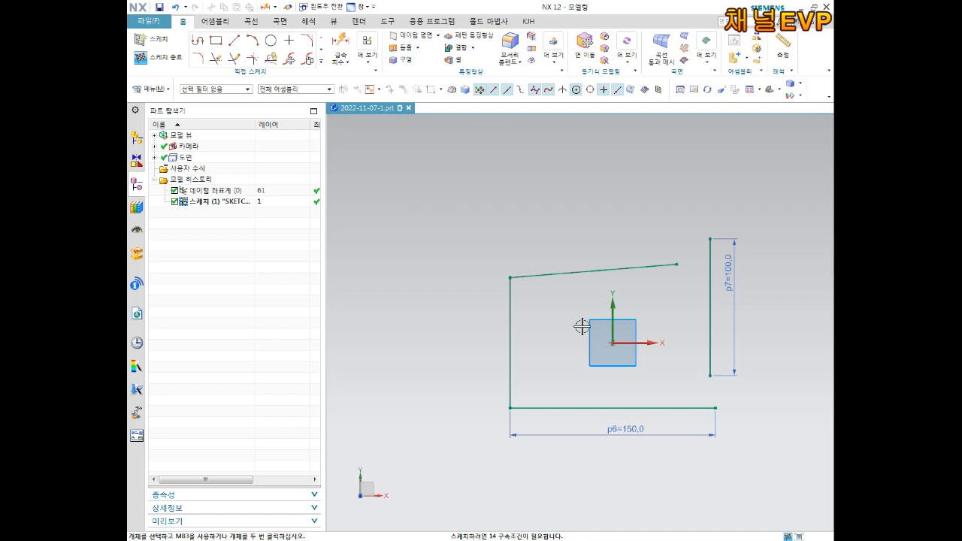
{"action": "scroll", "coordinate": [591, 347], "scroll_direction": "up", "scroll_amount": 1}
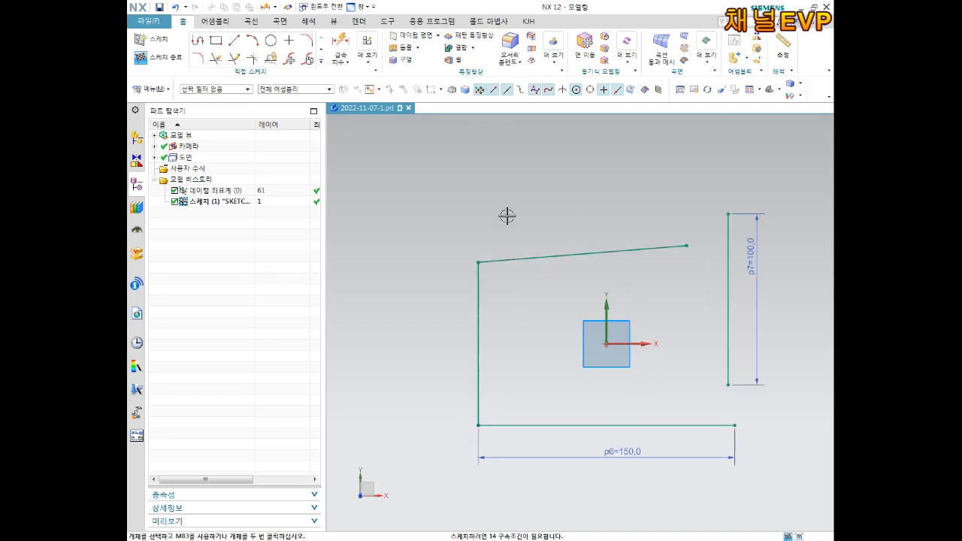
Step: Separate the left, top and bottom edges by pulling their left-side endpoints apart, leaving the bottom and left edges slanted
{"action": "left_click_drag", "start_coordinate": [482, 262], "coordinate": [478, 192]}
{"action": "left_click_drag", "start_coordinate": [478, 263], "coordinate": [577, 245]}
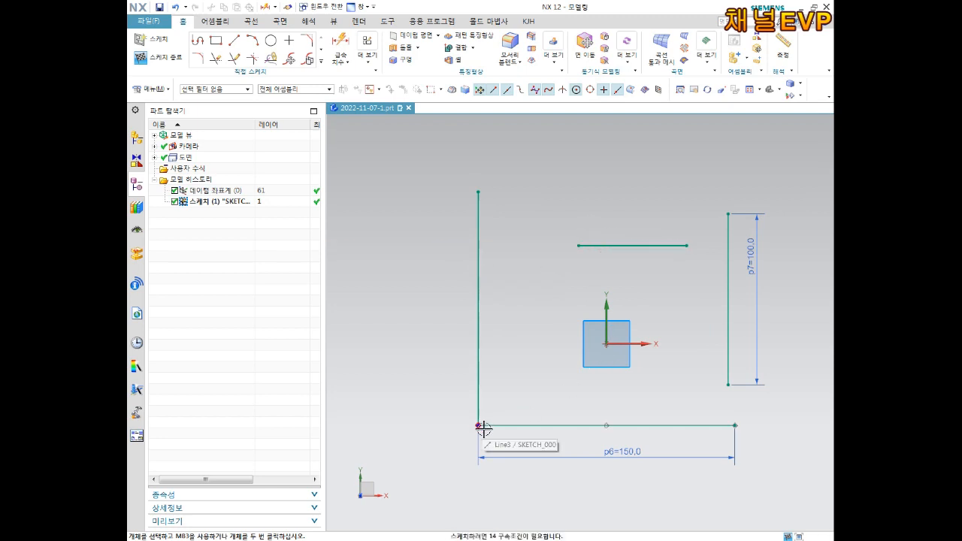
{"action": "left_click_drag", "start_coordinate": [477, 425], "coordinate": [384, 398]}
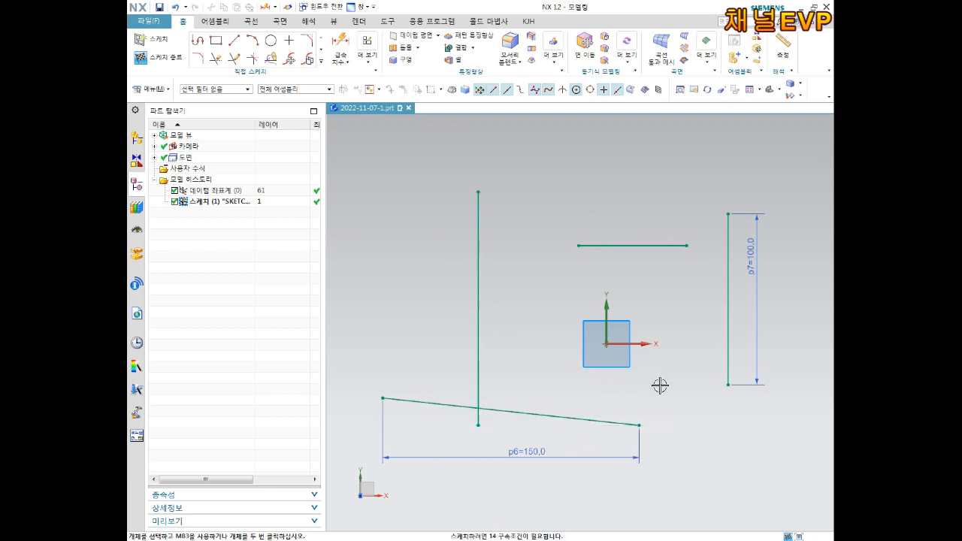
{"action": "left_click_drag", "start_coordinate": [478, 193], "coordinate": [420, 176]}
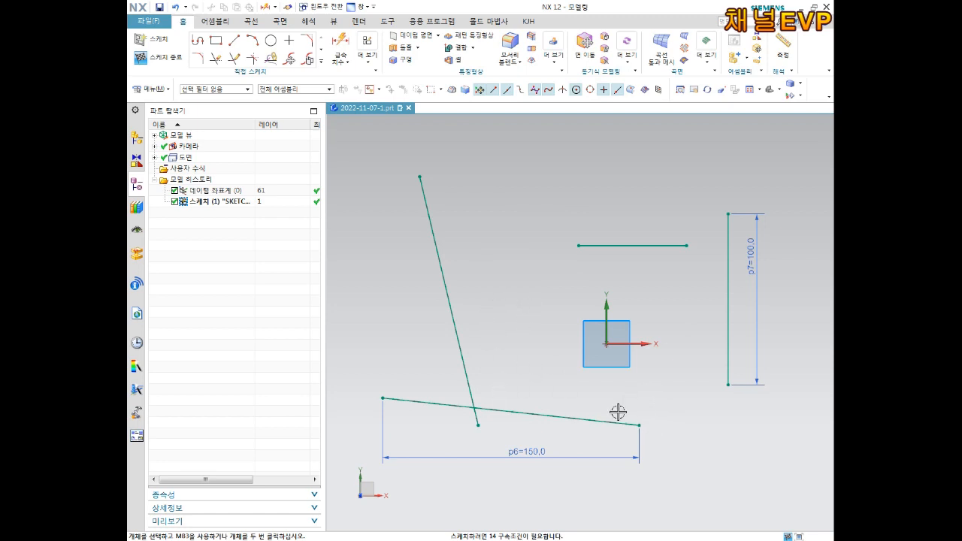
Step: Apply a Horizontal constraint to the slanted bottom line and to the short top line
{"action": "left_click", "coordinate": [556, 416]}
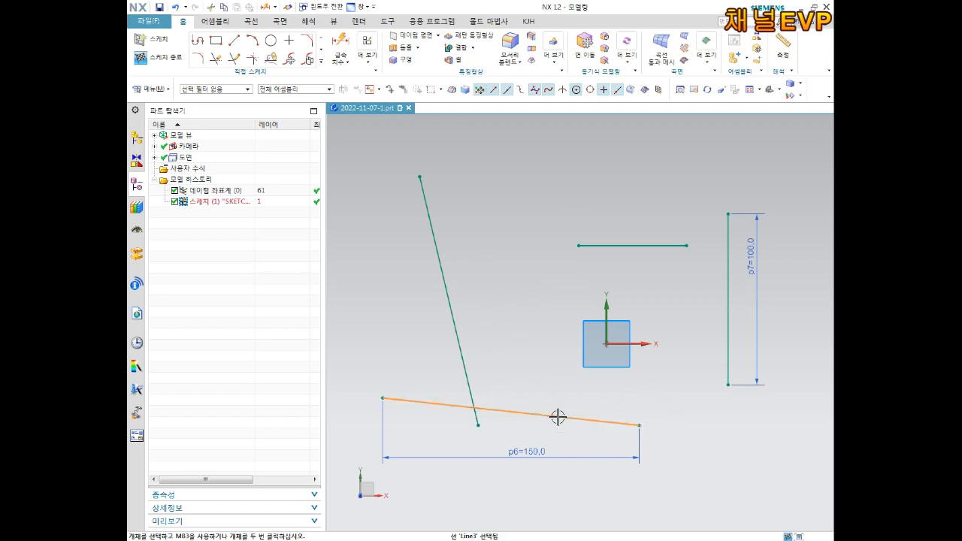
{"action": "left_click", "coordinate": [684, 382]}
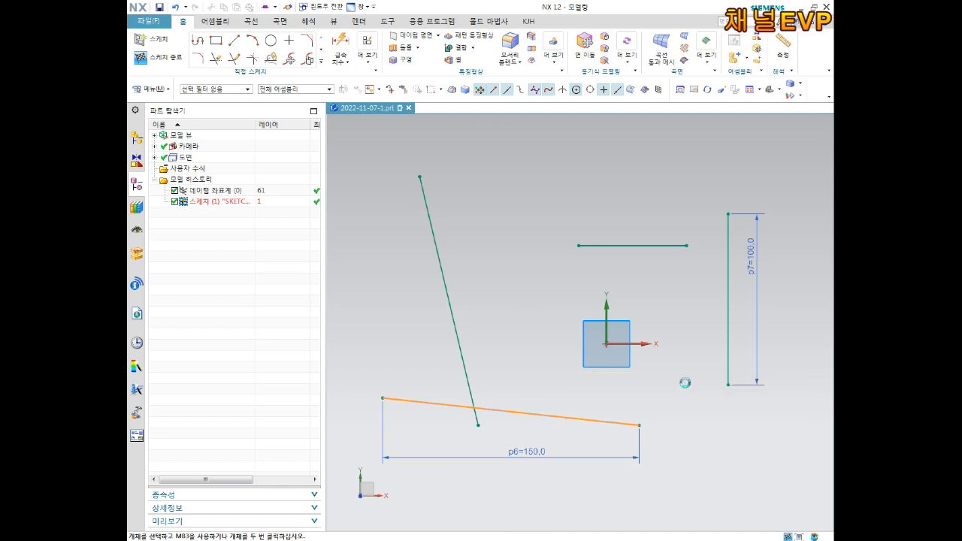
{"action": "left_click", "coordinate": [636, 247]}
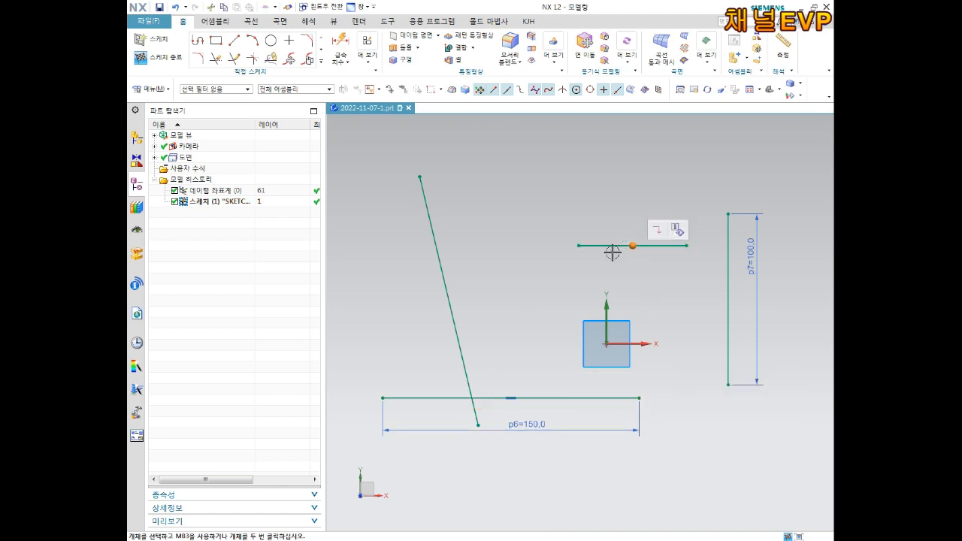
{"action": "left_click", "coordinate": [672, 246]}
{"action": "key", "text": "Escape"}
Step: Apply a Vertical constraint to the 100 mm right line and to the slanted left line
{"action": "left_click", "coordinate": [728, 269]}
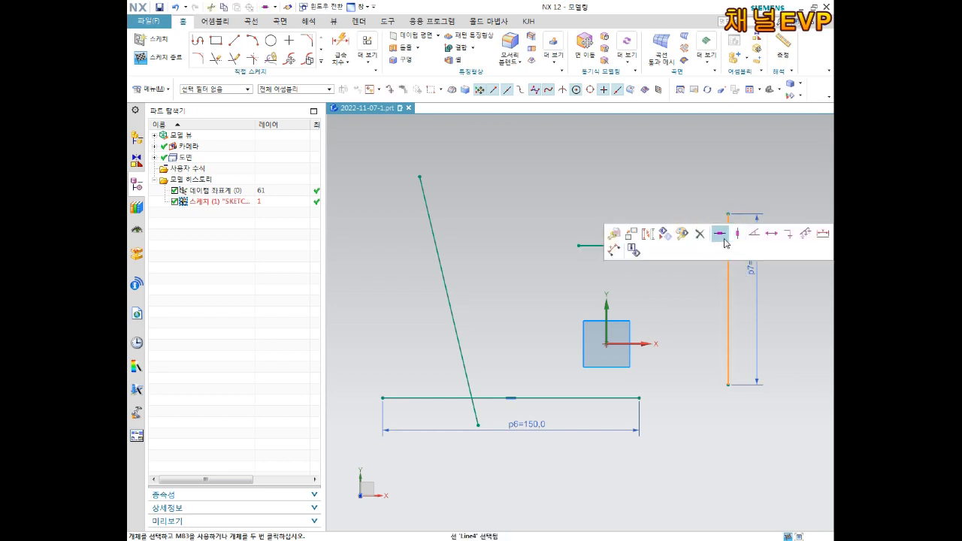
{"action": "left_click", "coordinate": [738, 234]}
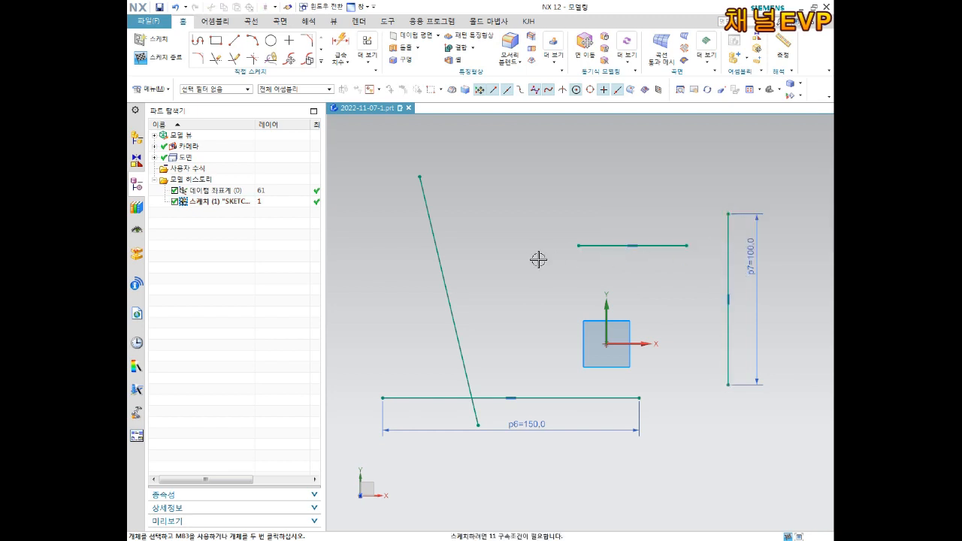
{"action": "left_click", "coordinate": [434, 242]}
{"action": "left_click", "coordinate": [579, 213]}
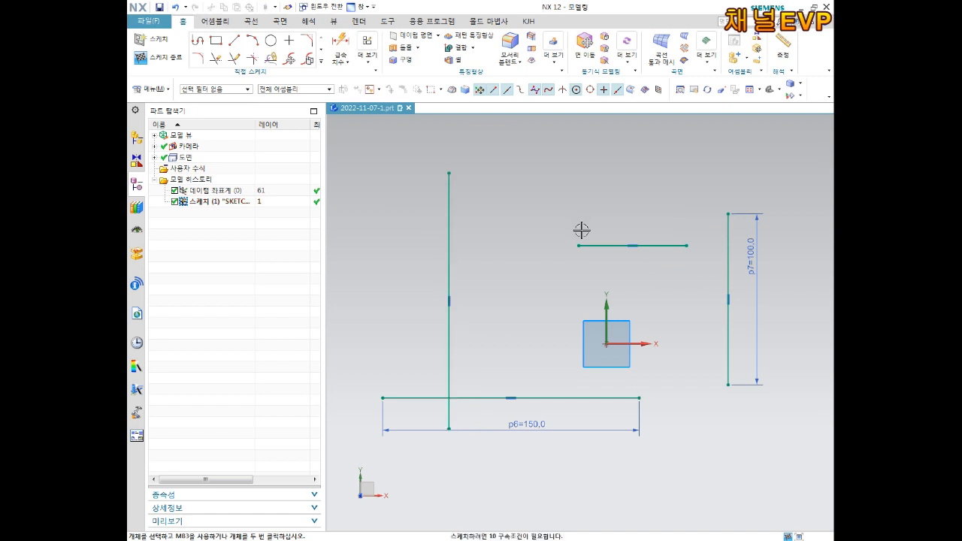
Step: Make the bottom line's left endpoint coincident with the left line's lower endpoint, and its right endpoint with the right line's lower endpoint
{"action": "left_click", "coordinate": [384, 398]}
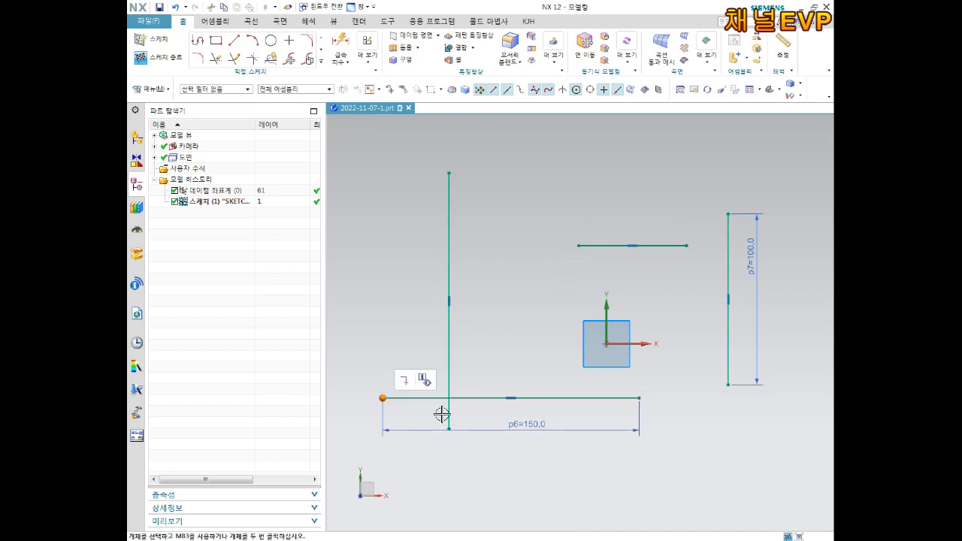
{"action": "left_click", "coordinate": [449, 429]}
{"action": "left_click", "coordinate": [488, 410]}
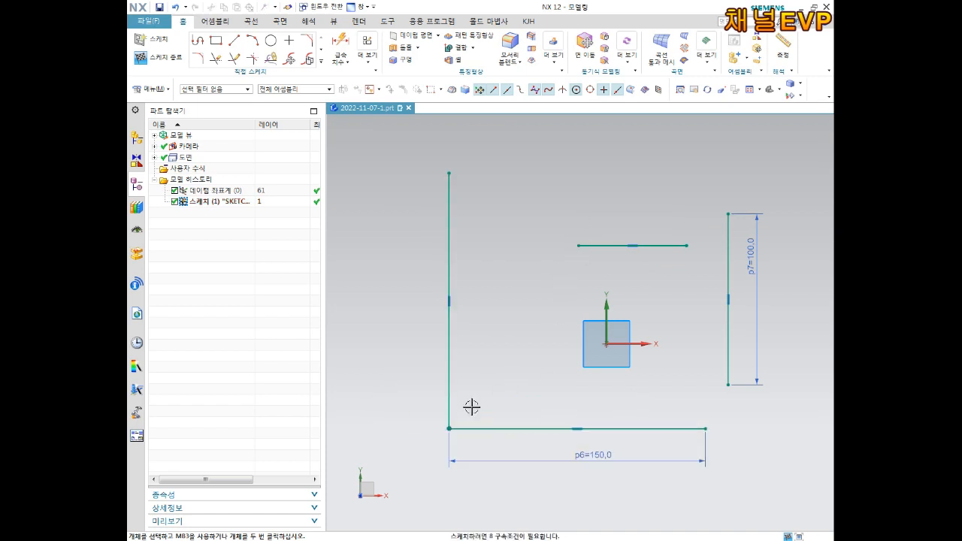
{"action": "left_click", "coordinate": [705, 428]}
{"action": "left_click", "coordinate": [728, 384]}
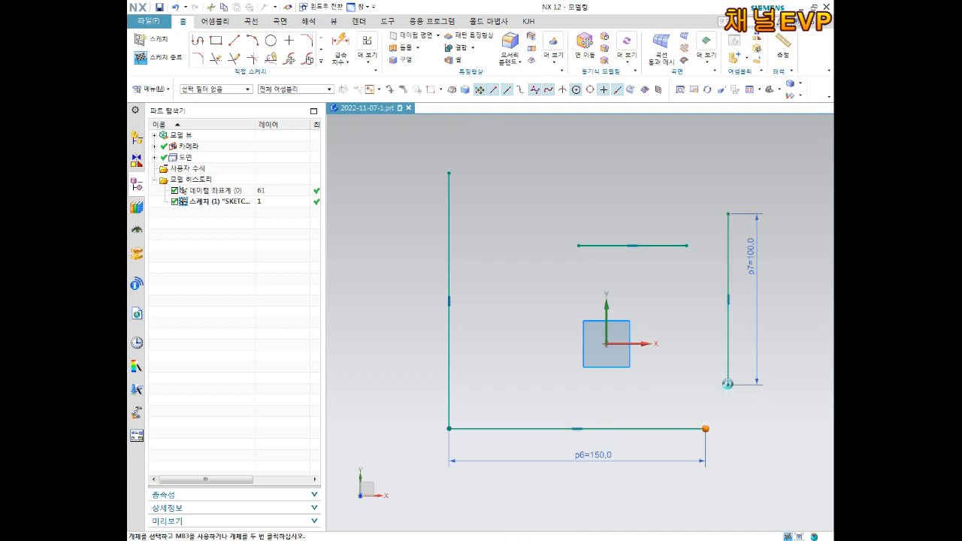
{"action": "left_click", "coordinate": [700, 365]}
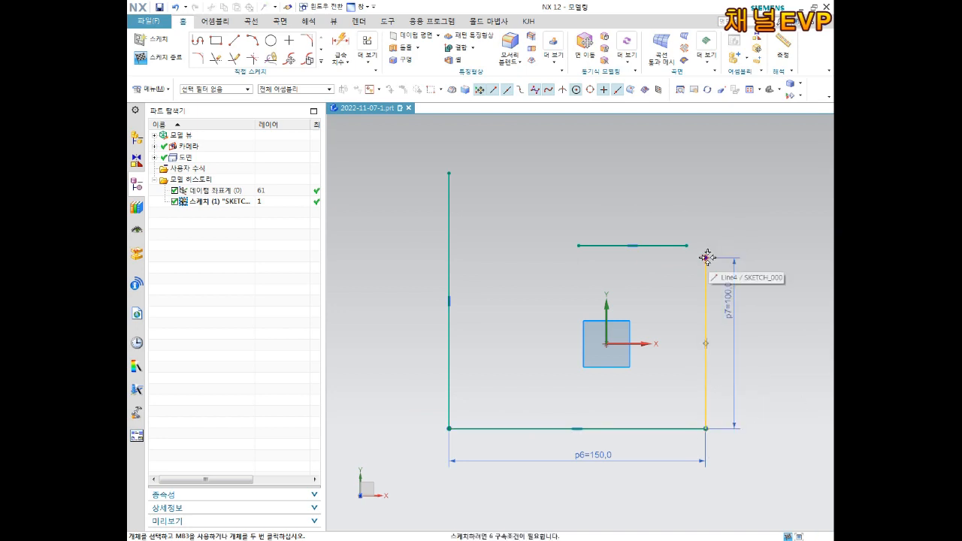
Step: Make the top line's endpoints coincident with the upper endpoints of the right and left lines to close the rectangle
{"action": "left_click", "coordinate": [704, 255]}
{"action": "left_click", "coordinate": [688, 245]}
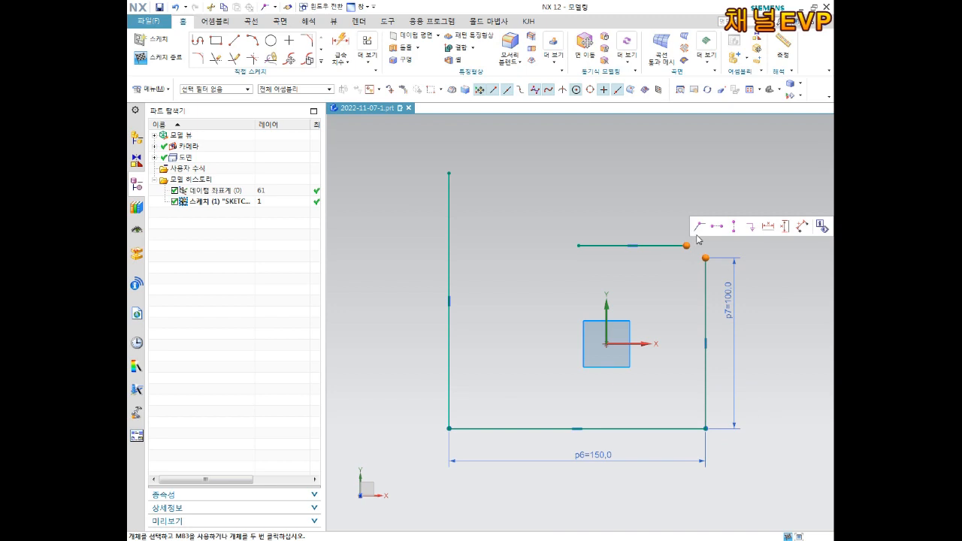
{"action": "left_click", "coordinate": [699, 226]}
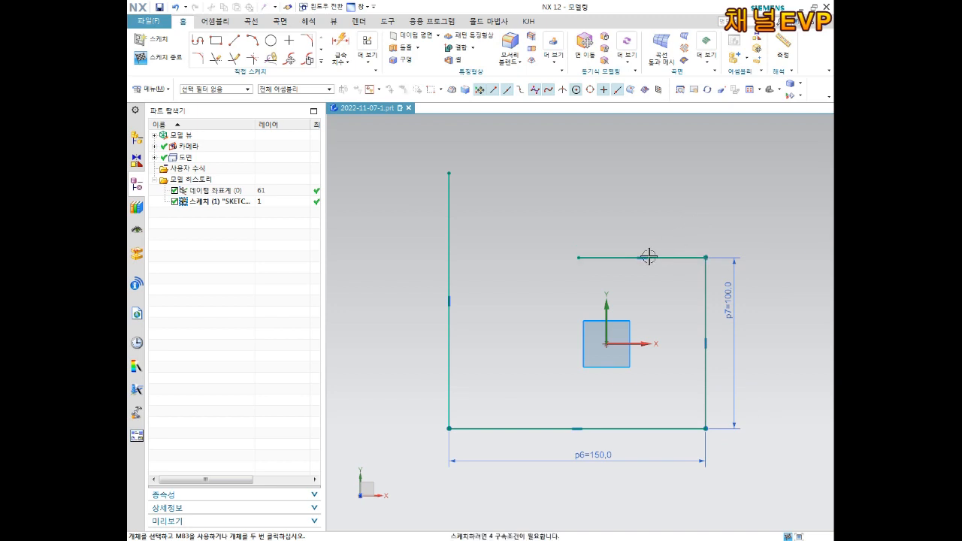
{"action": "left_click", "coordinate": [578, 258]}
{"action": "left_click", "coordinate": [450, 168]}
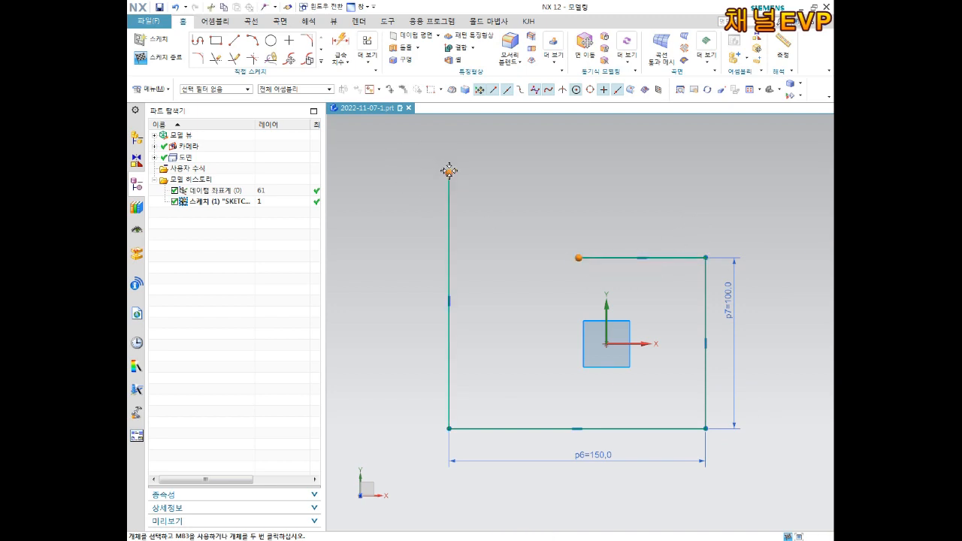
{"action": "left_click", "coordinate": [471, 153]}
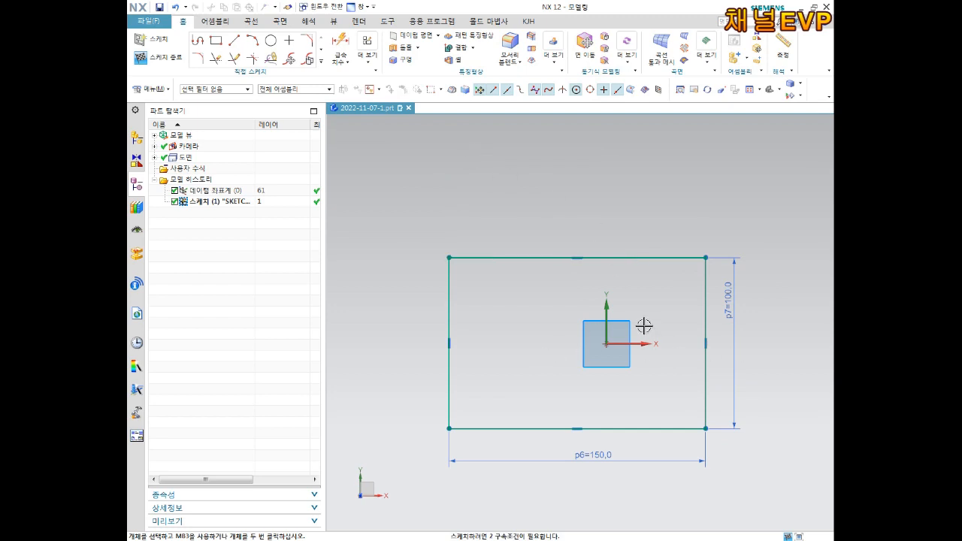
Step: Add a Rapid Dimension of 50 mm between the sketch origin and the rectangle's top edge
{"action": "key", "text": "d"}
{"action": "left_click", "coordinate": [608, 340]}
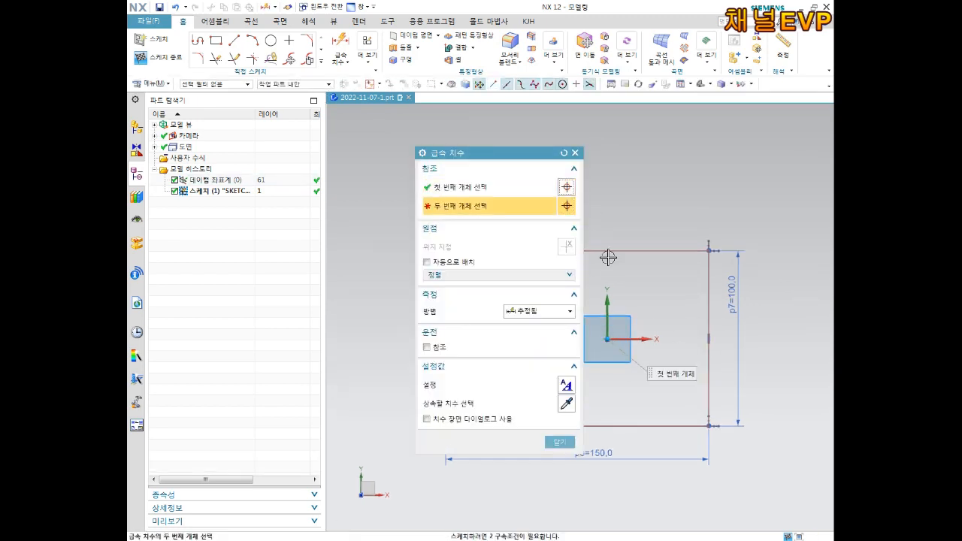
{"action": "left_click", "coordinate": [615, 250]}
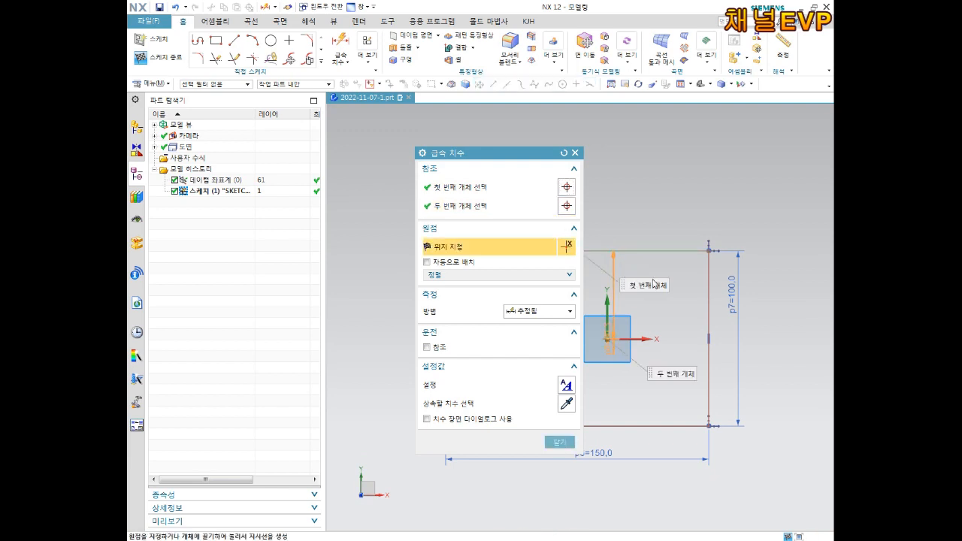
{"action": "left_click", "coordinate": [679, 308]}
{"action": "type", "text": "50"}
{"action": "key", "text": "Return"}
Step: Add a horizontal Rapid Dimension of 75 mm between the rectangle's lower-left corner and the sketch origin
{"action": "mouse_move", "coordinate": [500, 157]}
{"action": "left_mouse_down"}
{"action": "mouse_move", "coordinate": [412, 176]}
{"action": "mouse_move", "coordinate": [277, 180]}
{"action": "left_mouse_up"}
{"action": "left_click", "coordinate": [446, 426]}
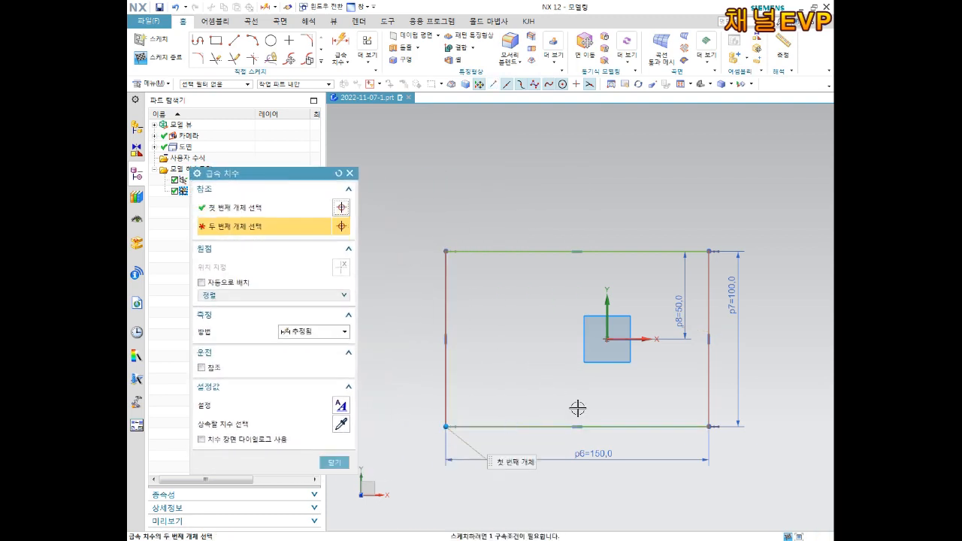
{"action": "left_click", "coordinate": [610, 341]}
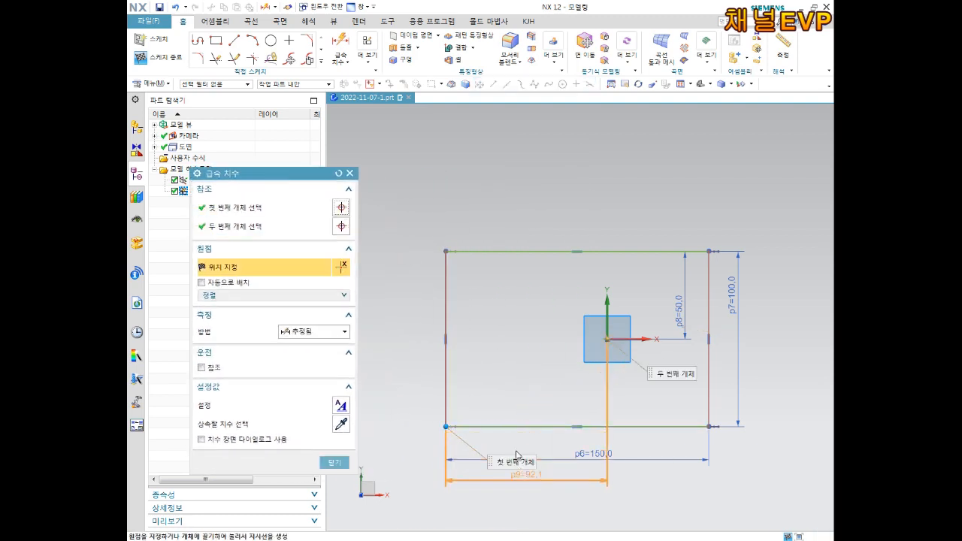
{"action": "left_click", "coordinate": [515, 438]}
{"action": "type", "text": "75"}
{"action": "key", "text": "Return"}
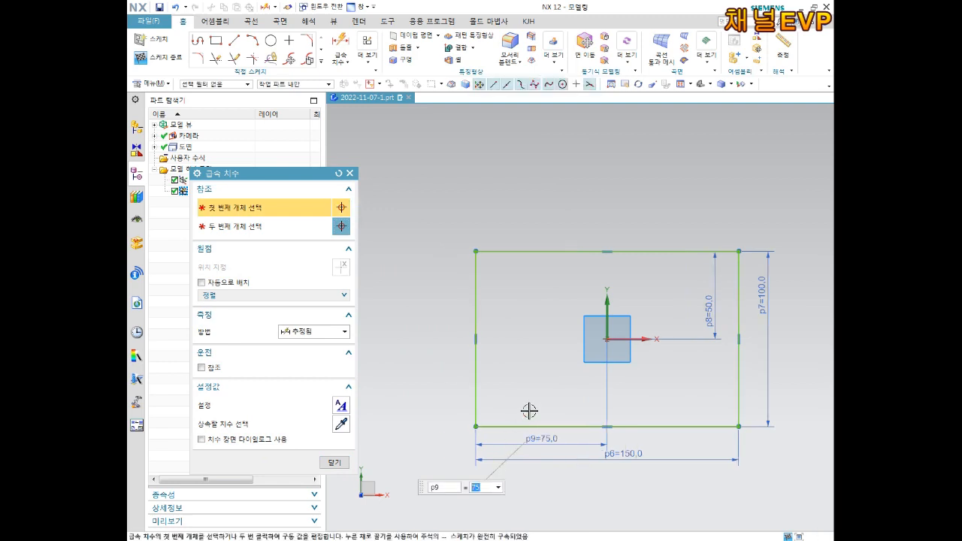
{"action": "key", "text": "Escape"}
Step: Reposition the 75 mm, 50 mm and 100 mm dimensions inside the rectangle
{"action": "scroll", "coordinate": [594, 431], "scroll_direction": "up", "scroll_amount": 1}
{"action": "left_click_drag", "start_coordinate": [540, 443], "coordinate": [536, 389]}
{"action": "left_click_drag", "start_coordinate": [739, 285], "coordinate": [695, 284]}
{"action": "left_click_drag", "start_coordinate": [799, 267], "coordinate": [745, 291]}
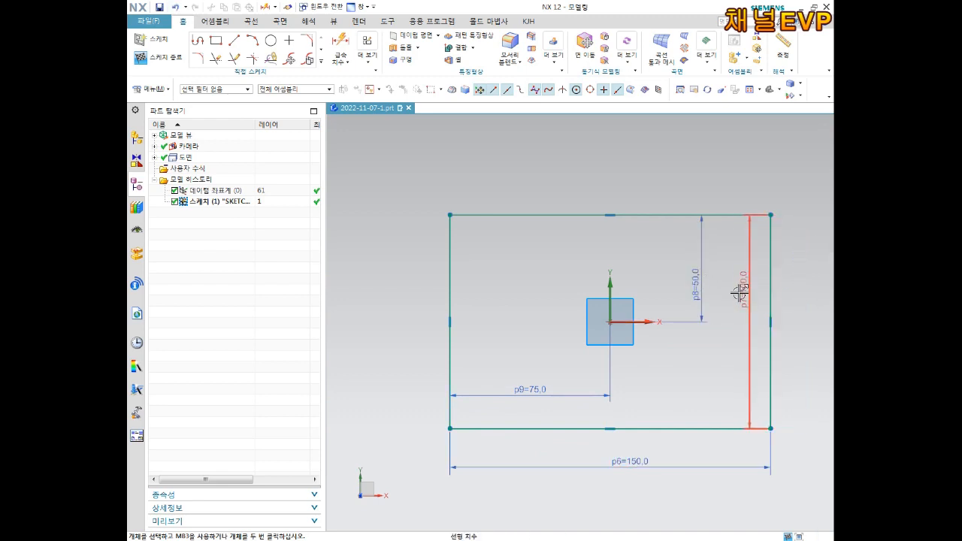
{"action": "mouse_move", "coordinate": [726, 303]}
{"action": "middle_mouse_down", "text": "shift"}
{"action": "mouse_move", "coordinate": [681, 297]}
{"action": "mouse_move", "coordinate": [682, 282]}
{"action": "middle_mouse_up", "text": "shift"}
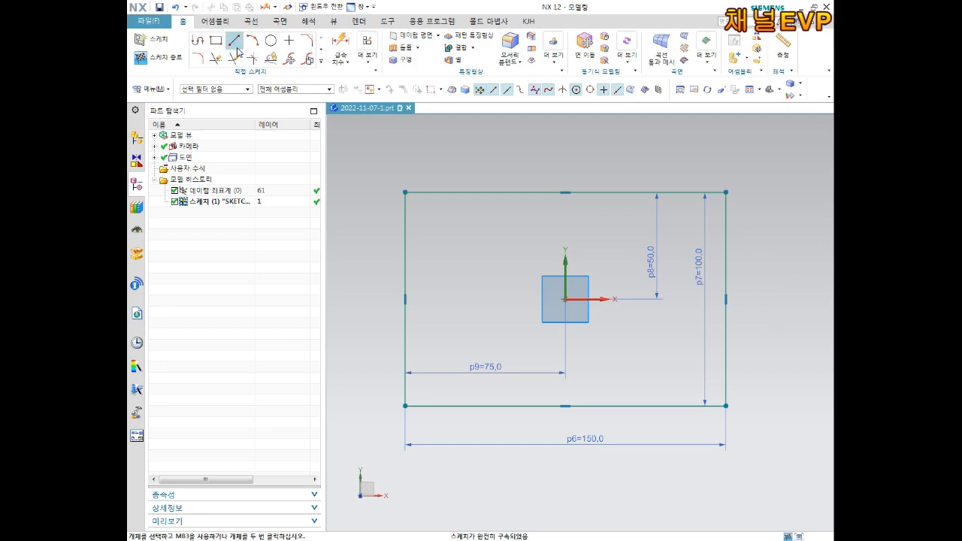
Step: Turn on inferred constraint creation for the active sketch in the Sketch Preferences
{"action": "left_click", "coordinate": [157, 22]}
{"action": "mouse_move", "coordinate": [165, 110]}
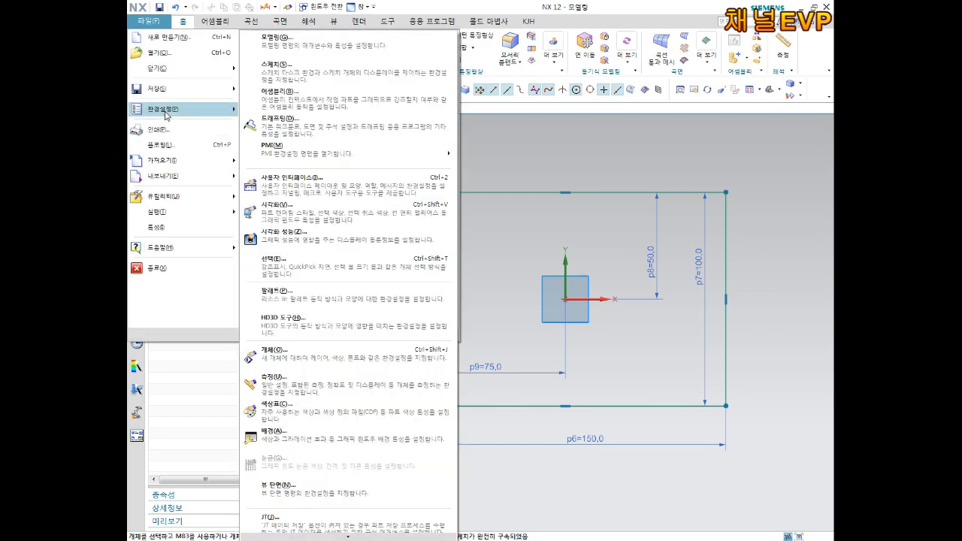
{"action": "left_click", "coordinate": [300, 69]}
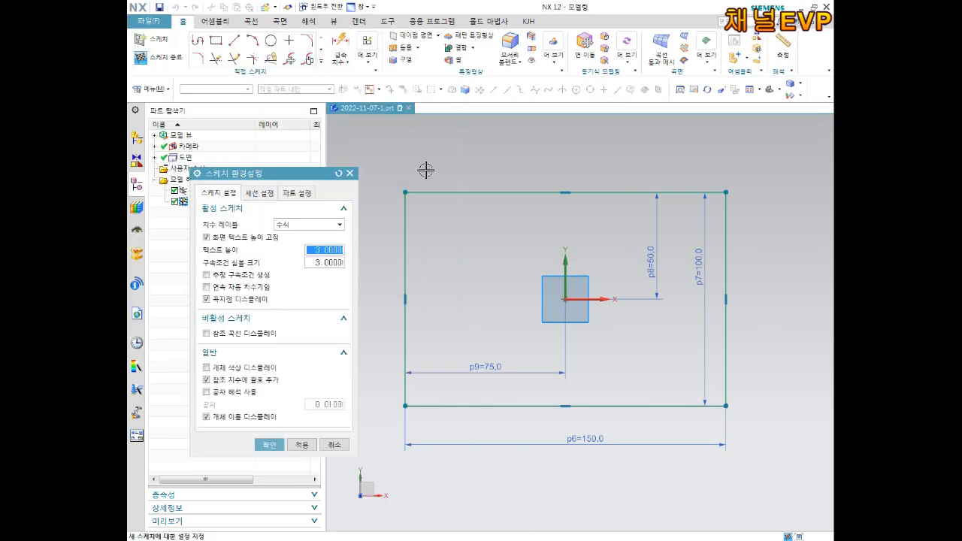
{"action": "left_click", "coordinate": [207, 275]}
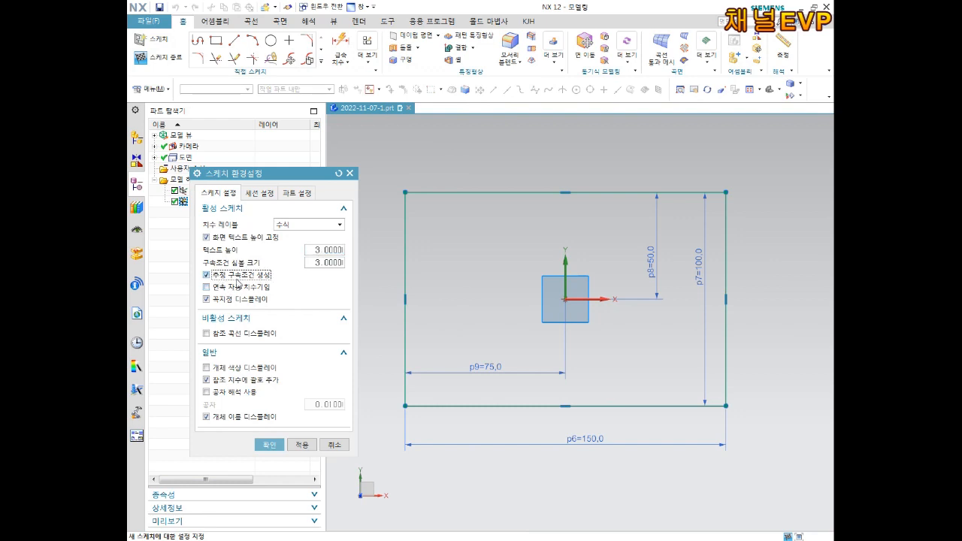
{"action": "left_click_drag", "start_coordinate": [309, 174], "coordinate": [487, 121]}
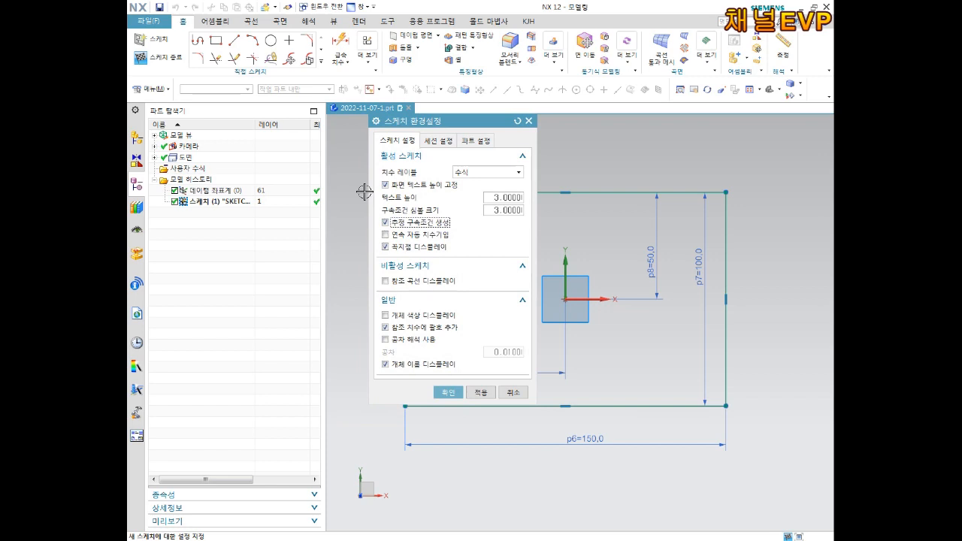
{"action": "left_click", "coordinate": [448, 392]}
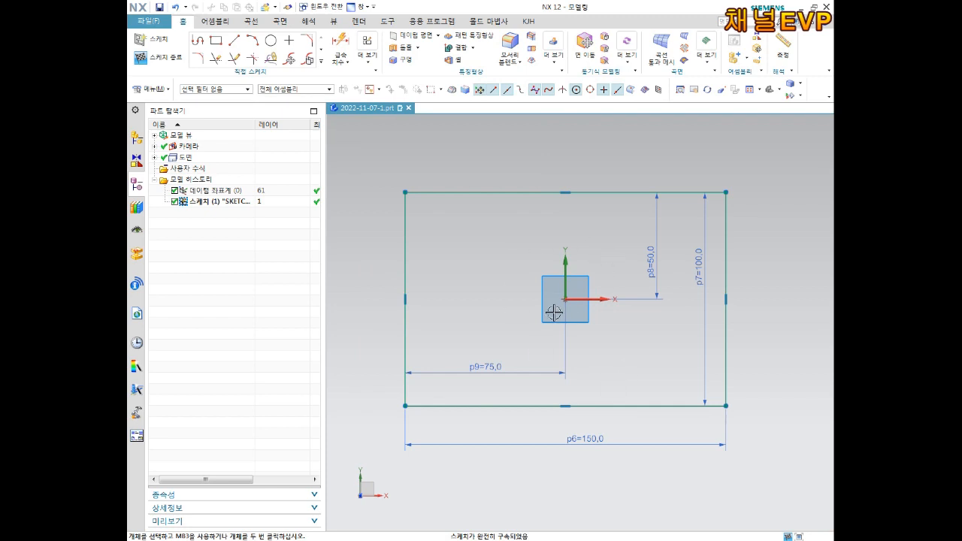
Step: Finish the sketch and inspect the rectangle from several angles
{"action": "left_click", "coordinate": [158, 57]}
{"action": "mouse_move", "coordinate": [649, 323]}
{"action": "middle_mouse_down"}
{"action": "mouse_move", "coordinate": [580, 329]}
{"action": "mouse_move", "coordinate": [542, 268]}
{"action": "mouse_move", "coordinate": [546, 176]}
{"action": "middle_mouse_up"}
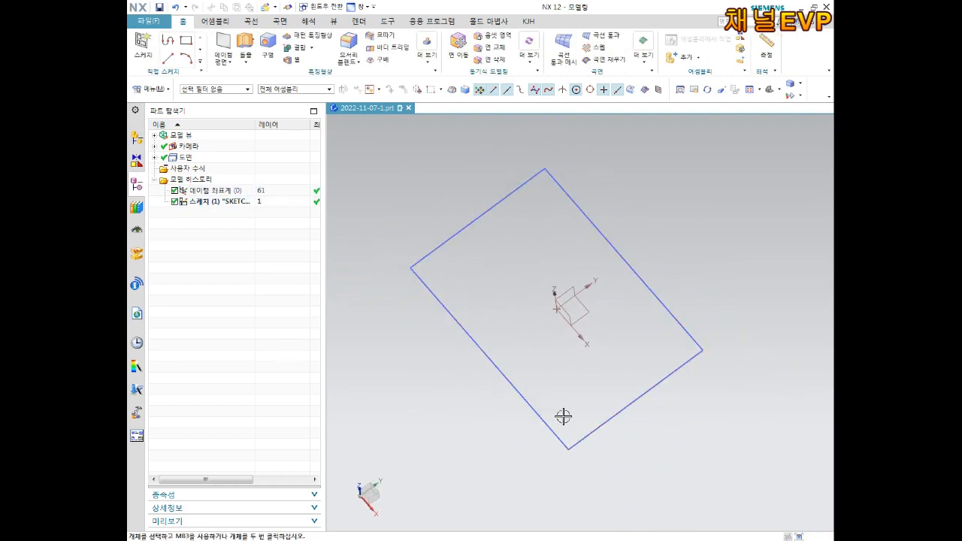
{"action": "mouse_move", "coordinate": [662, 239]}
{"action": "middle_mouse_down"}
{"action": "mouse_move", "coordinate": [645, 235]}
{"action": "mouse_move", "coordinate": [542, 301]}
{"action": "mouse_move", "coordinate": [629, 228]}
{"action": "middle_mouse_up"}
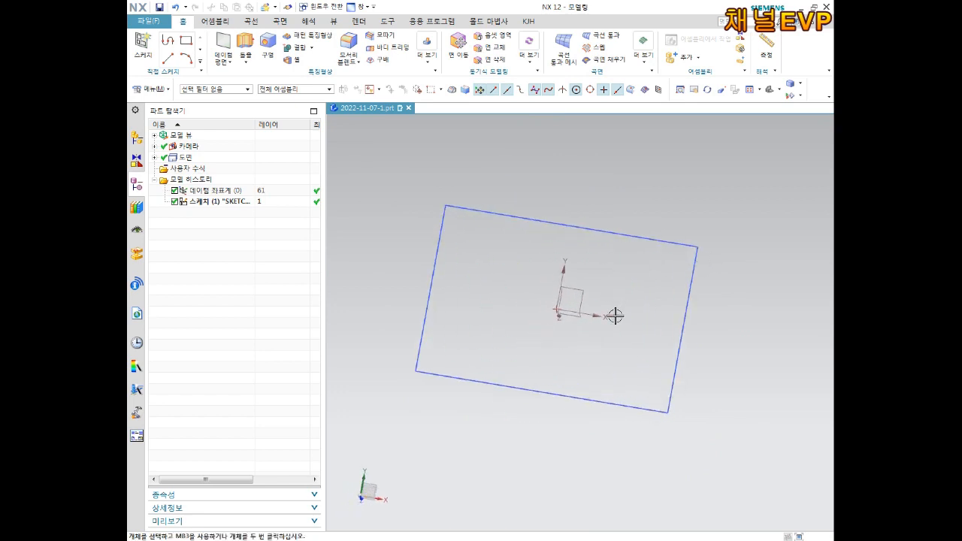
{"action": "mouse_move", "coordinate": [614, 279]}
{"action": "middle_mouse_down"}
{"action": "mouse_move", "coordinate": [490, 401]}
{"action": "mouse_move", "coordinate": [561, 300]}
{"action": "mouse_move", "coordinate": [627, 243]}
{"action": "middle_mouse_up"}
{"action": "mouse_move", "coordinate": [601, 301]}
{"action": "middle_mouse_down"}
{"action": "mouse_move", "coordinate": [576, 303]}
{"action": "mouse_move", "coordinate": [629, 292]}
{"action": "middle_mouse_up"}
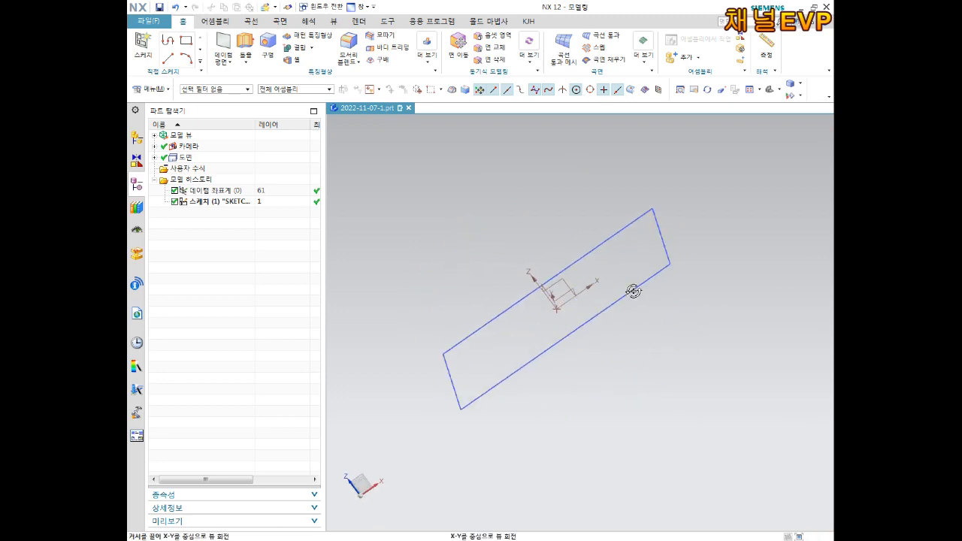
{"action": "mouse_move", "coordinate": [604, 249]}
{"action": "middle_mouse_down"}
{"action": "mouse_move", "coordinate": [565, 294]}
{"action": "mouse_move", "coordinate": [563, 323]}
{"action": "mouse_move", "coordinate": [536, 359]}
{"action": "mouse_move", "coordinate": [560, 238]}
{"action": "mouse_move", "coordinate": [617, 198]}
{"action": "mouse_move", "coordinate": [593, 292]}
{"action": "mouse_move", "coordinate": [546, 338]}
{"action": "mouse_move", "coordinate": [563, 273]}
{"action": "mouse_move", "coordinate": [567, 298]}
{"action": "middle_mouse_up"}
{"action": "mouse_move", "coordinate": [625, 271]}
{"action": "middle_mouse_down"}
{"action": "mouse_move", "coordinate": [576, 348]}
{"action": "mouse_move", "coordinate": [549, 326]}
{"action": "mouse_move", "coordinate": [637, 250]}
{"action": "mouse_move", "coordinate": [592, 294]}
{"action": "middle_mouse_up"}
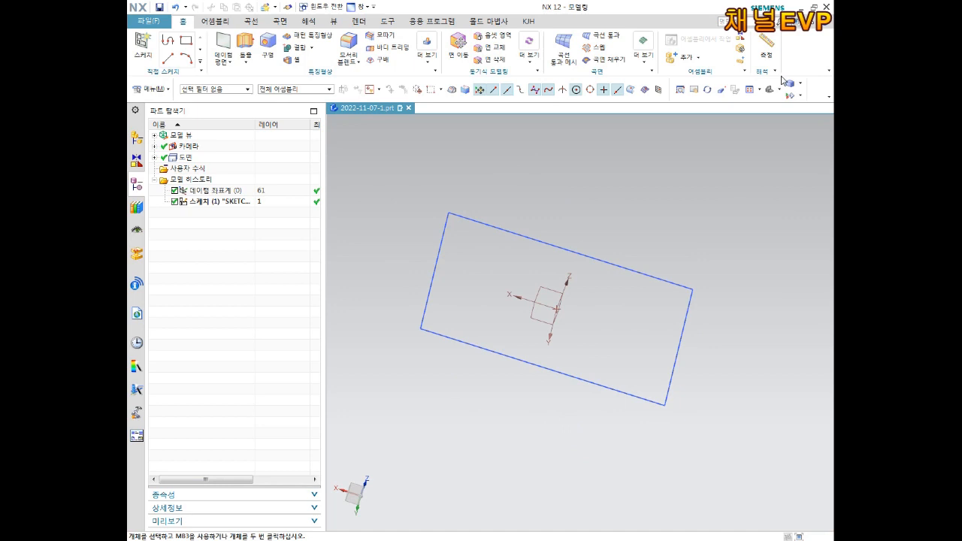
Step: Orient the view of the rectangle sketch to the isometric orientation
{"action": "key", "text": "ctrl+shift+c"}
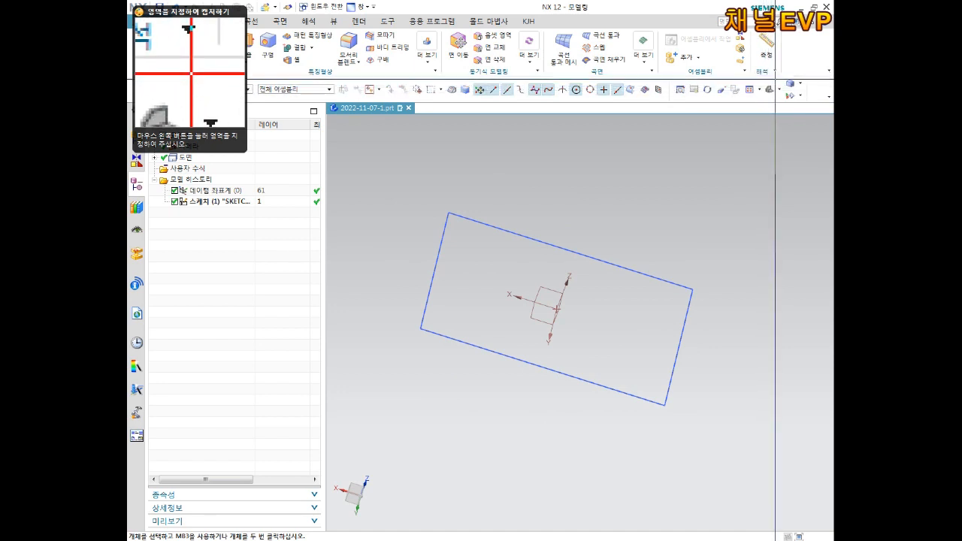
{"action": "key", "text": "Escape"}
{"action": "left_click", "coordinate": [779, 89]}
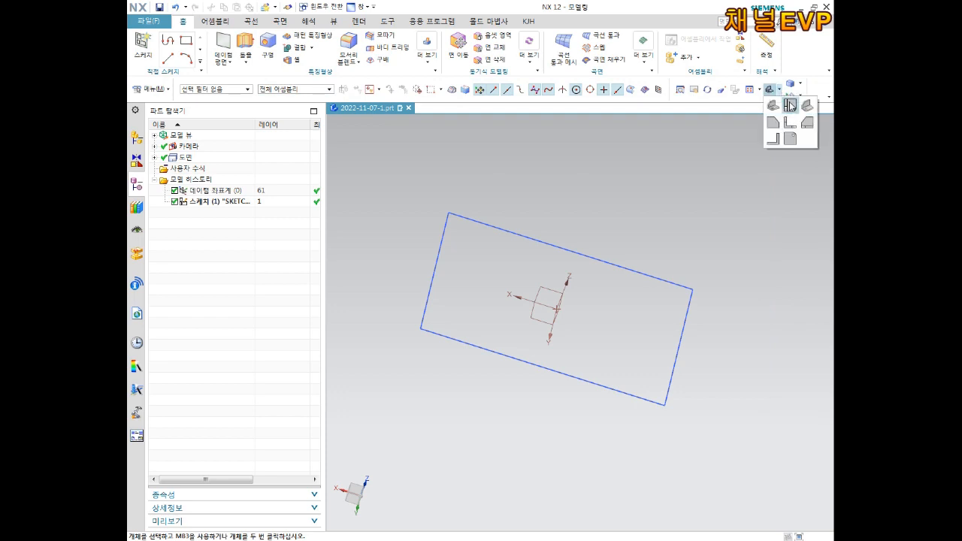
{"action": "left_click", "coordinate": [790, 105]}
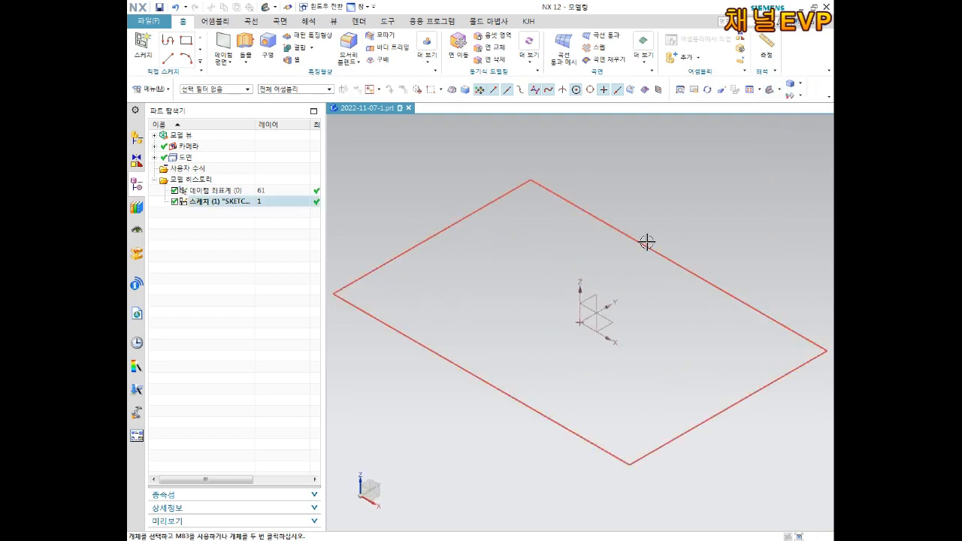
{"action": "left_click", "coordinate": [790, 95]}
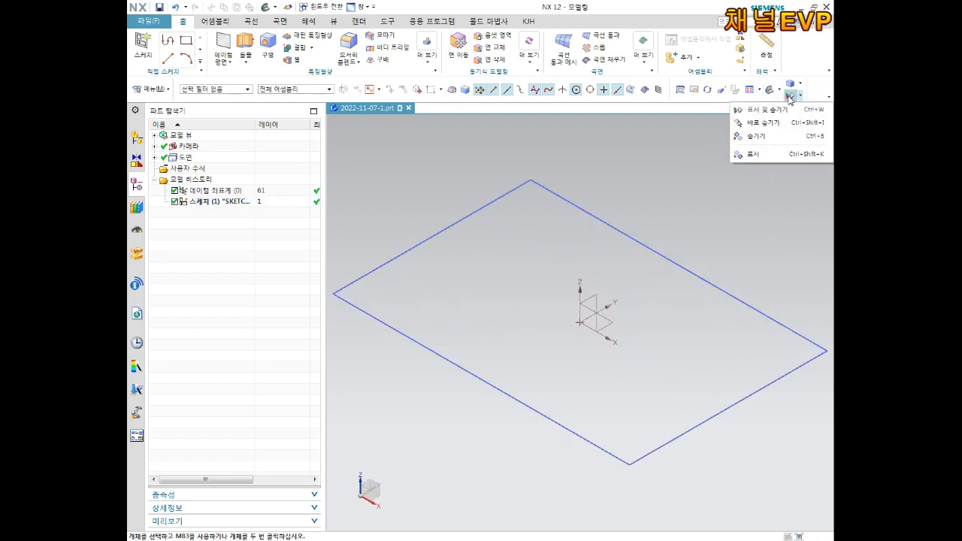
{"action": "left_click", "coordinate": [780, 89]}
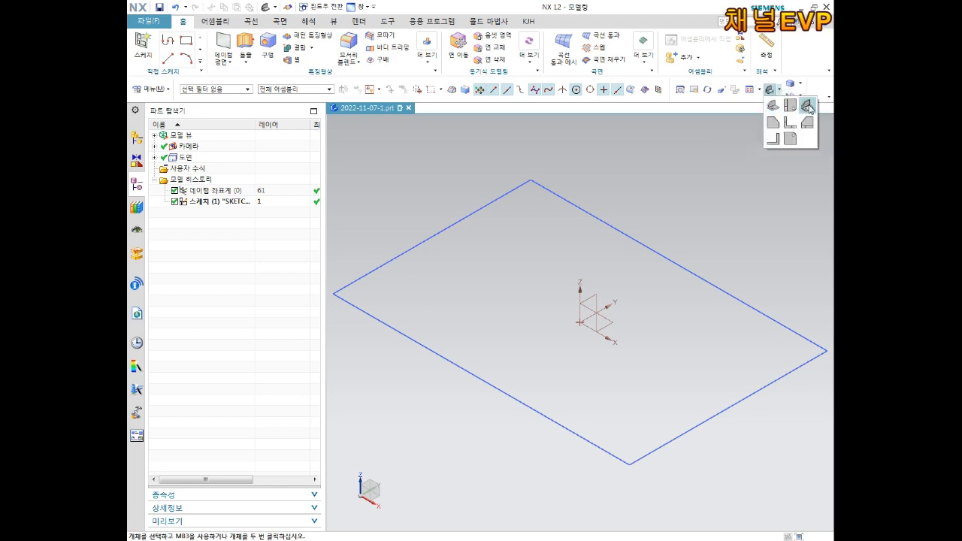
{"action": "left_click", "coordinate": [809, 108]}
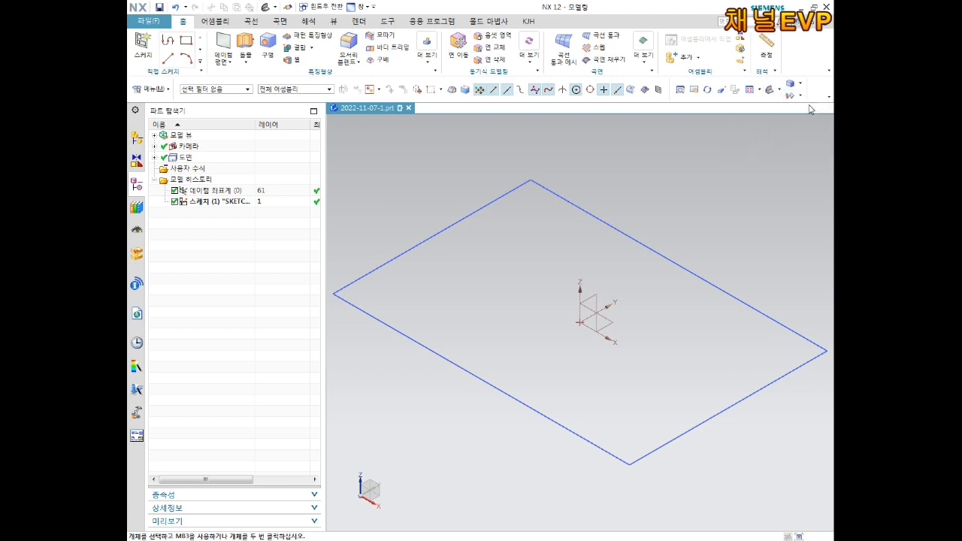
{"action": "left_click", "coordinate": [771, 89]}
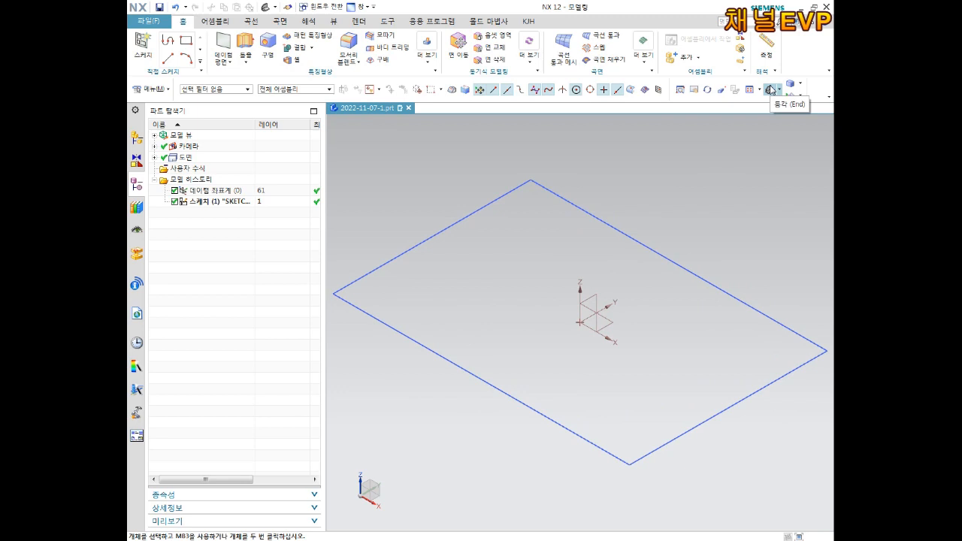
Step: Start an Extrude and select the four curves of the rectangle sketch as its section
{"action": "scroll", "coordinate": [668, 234], "scroll_direction": "down", "scroll_amount": 2}
{"action": "scroll", "coordinate": [689, 208], "scroll_direction": "up", "scroll_amount": 1}
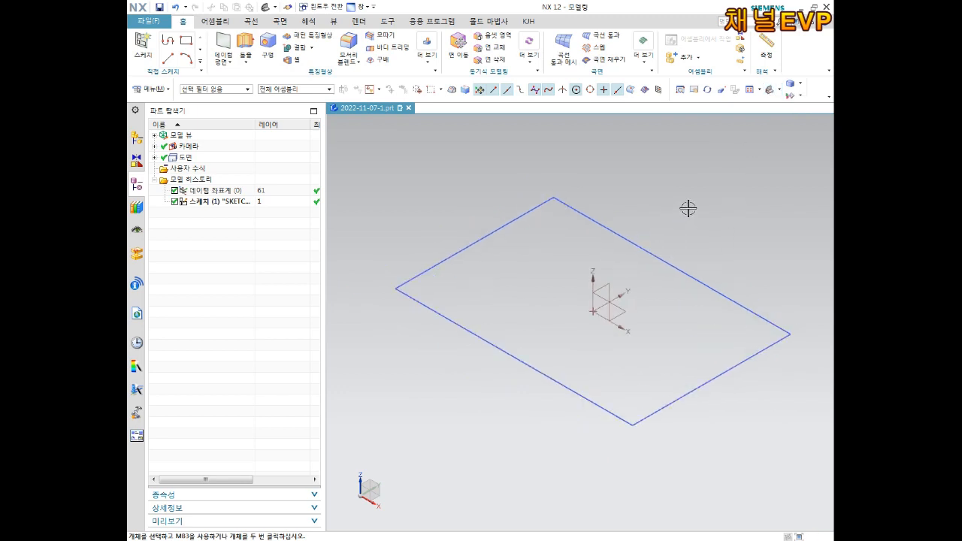
{"action": "scroll", "coordinate": [689, 208], "scroll_direction": "up", "scroll_amount": 2}
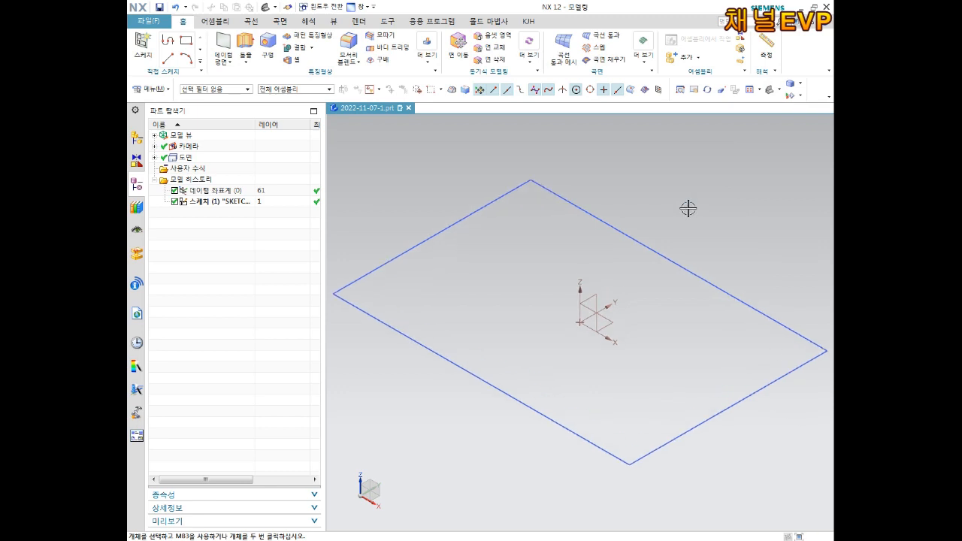
{"action": "scroll", "coordinate": [591, 211], "scroll_direction": "down", "scroll_amount": 3}
{"action": "scroll", "coordinate": [614, 204], "scroll_direction": "up", "scroll_amount": 2}
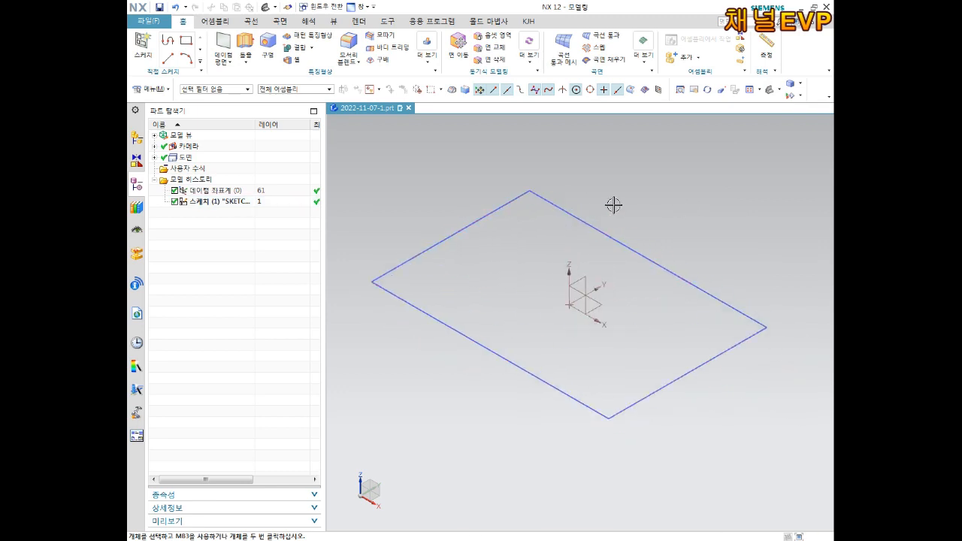
{"action": "left_click", "coordinate": [248, 44]}
{"action": "left_click_drag", "start_coordinate": [457, 124], "coordinate": [284, 125]}
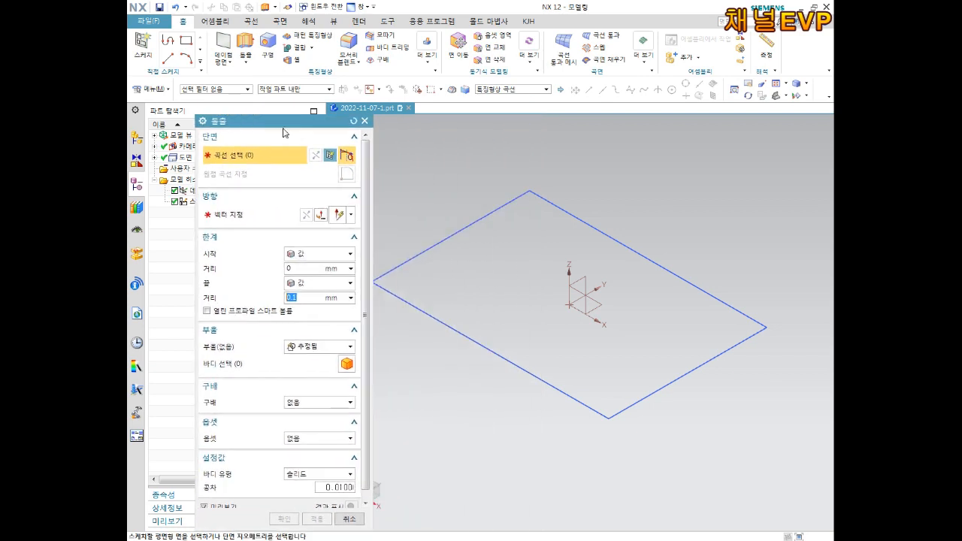
{"action": "left_click", "coordinate": [458, 226]}
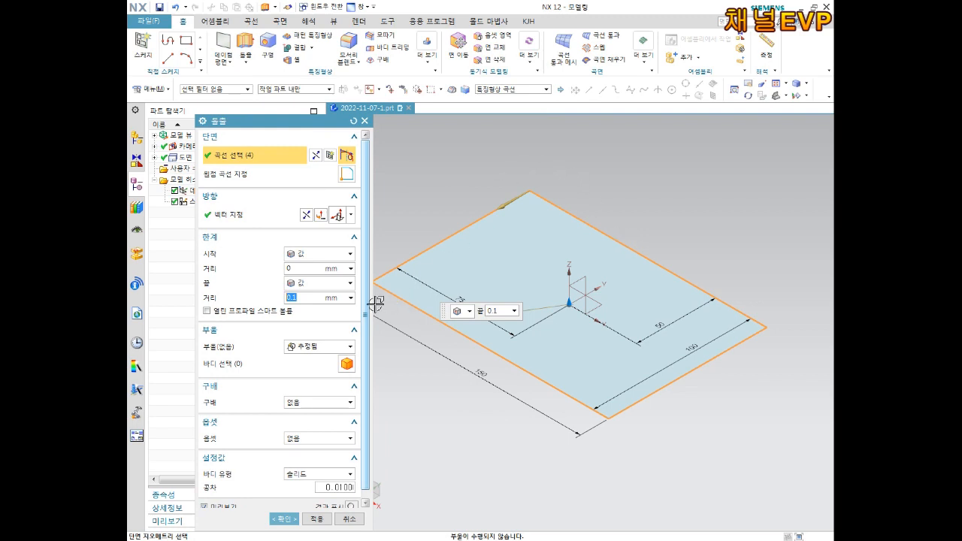
{"action": "scroll", "coordinate": [490, 221], "scroll_direction": "up", "scroll_amount": 2}
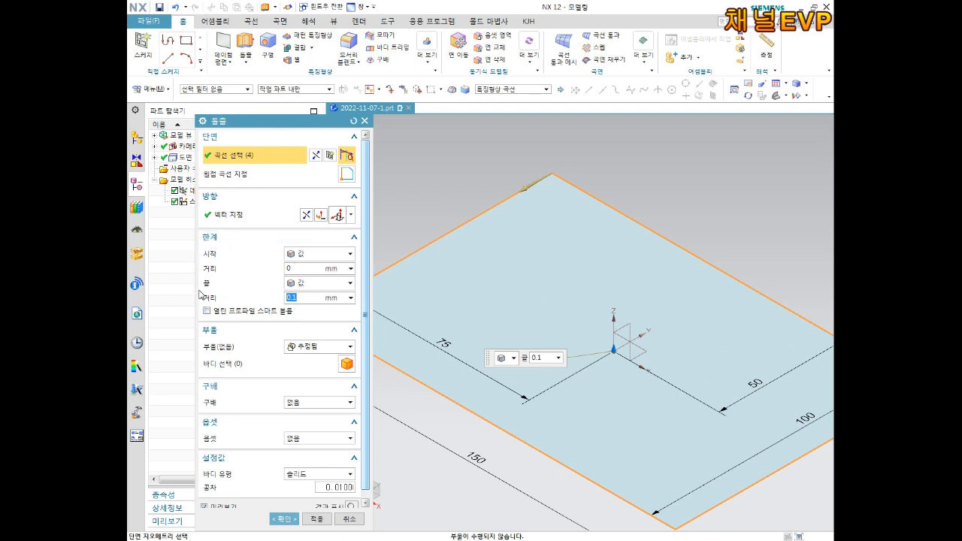
Step: Set the extrusion's start distance to -50 mm and its end distance to 50 mm
{"action": "left_click", "coordinate": [306, 271]}
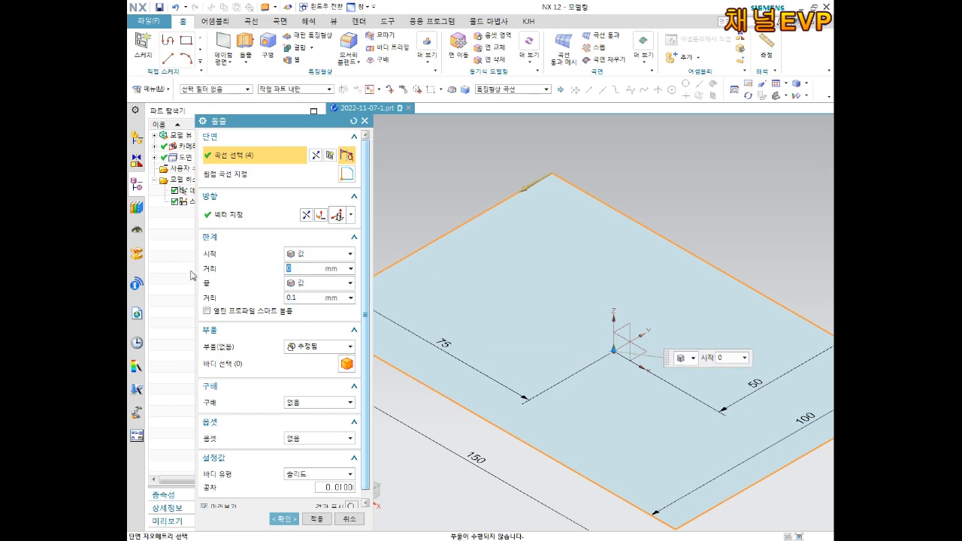
{"action": "type", "text": "-50"}
{"action": "key", "text": "Return"}
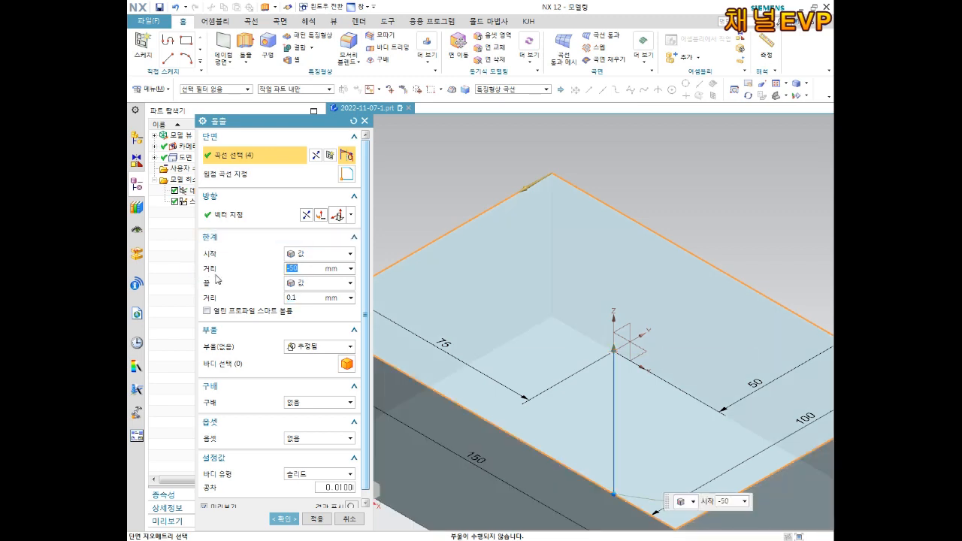
{"action": "left_click", "coordinate": [308, 299]}
{"action": "type", "text": "50"}
{"action": "key", "text": "Return"}
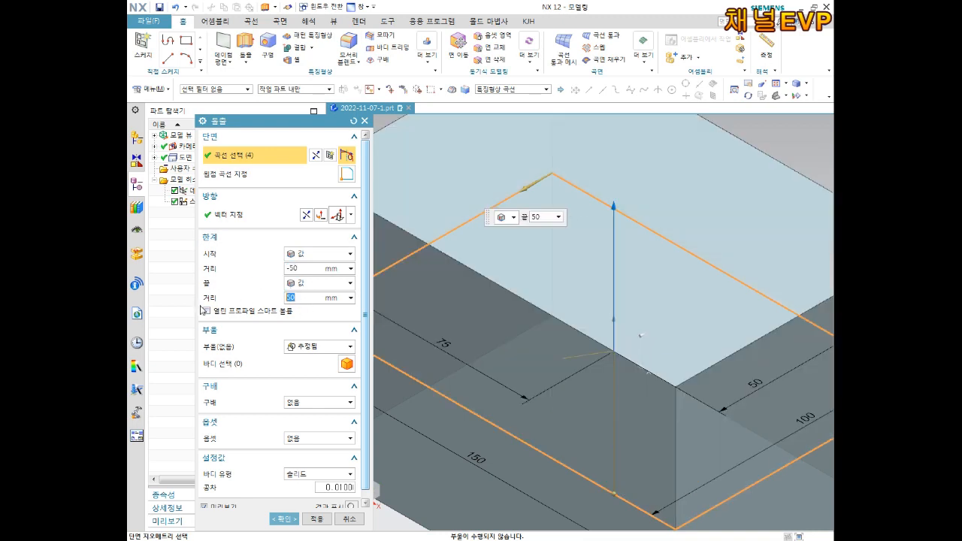
{"action": "scroll", "coordinate": [571, 315], "scroll_direction": "down", "scroll_amount": 3}
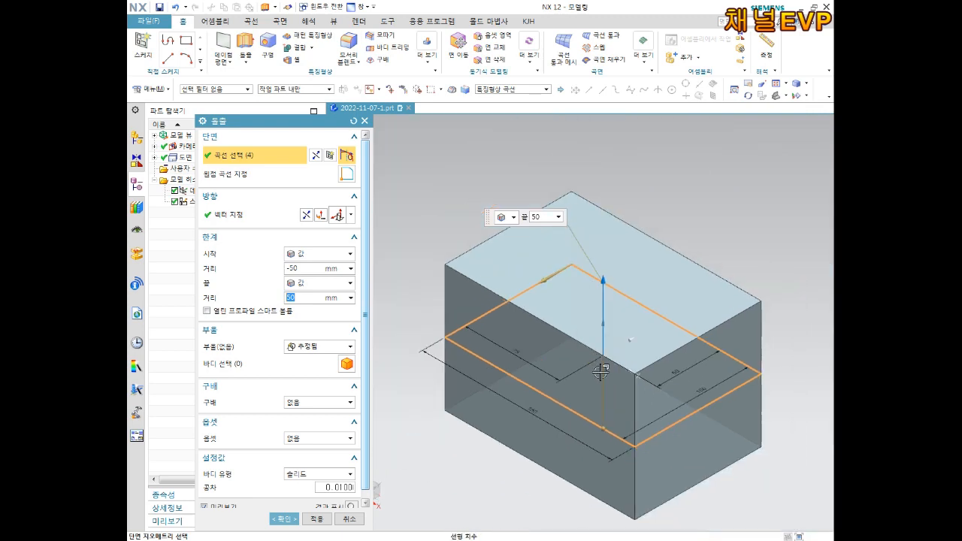
{"action": "scroll", "coordinate": [617, 391], "scroll_direction": "up", "scroll_amount": 1}
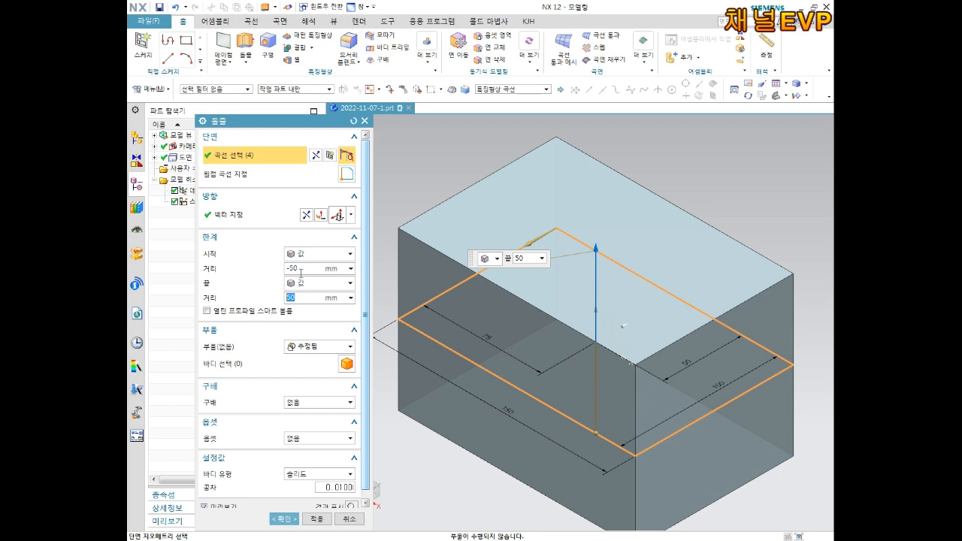
Step: Set the extrusion's start distance to -100 mm and its end distance to 0 mm
{"action": "left_click_drag", "start_coordinate": [302, 270], "coordinate": [157, 278]}
{"action": "type", "text": "-100"}
{"action": "key", "text": "Return"}
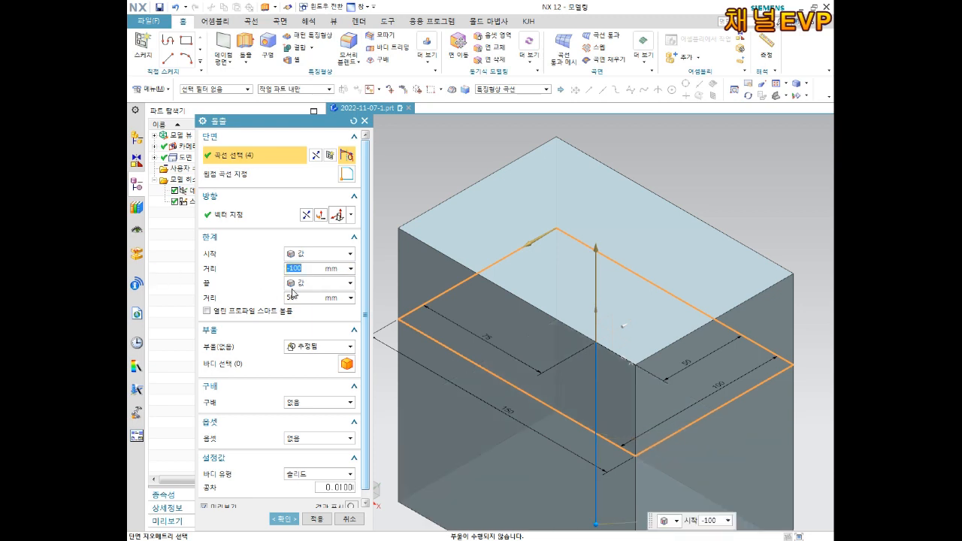
{"action": "left_click_drag", "start_coordinate": [292, 296], "coordinate": [129, 308]}
{"action": "key", "text": "Return"}
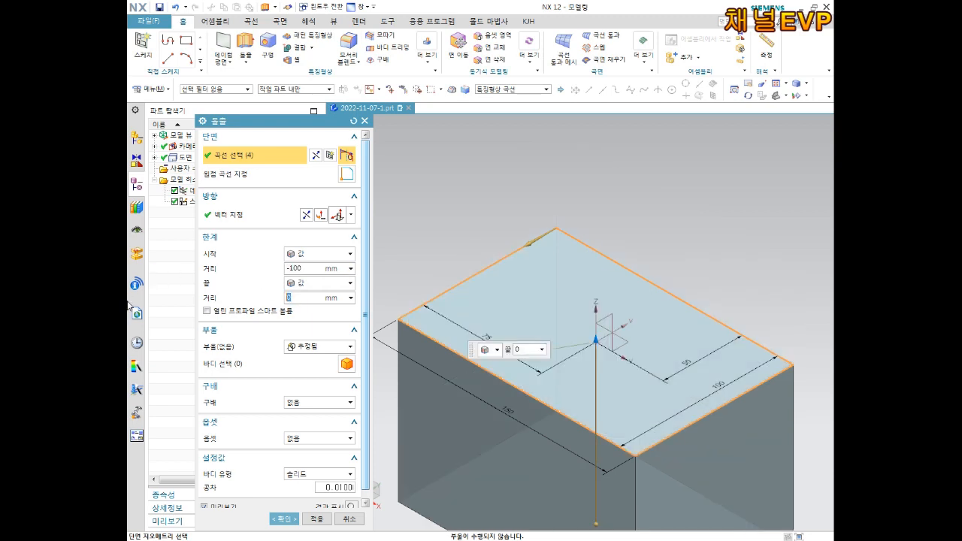
{"action": "scroll", "coordinate": [511, 361], "scroll_direction": "up", "scroll_amount": 3}
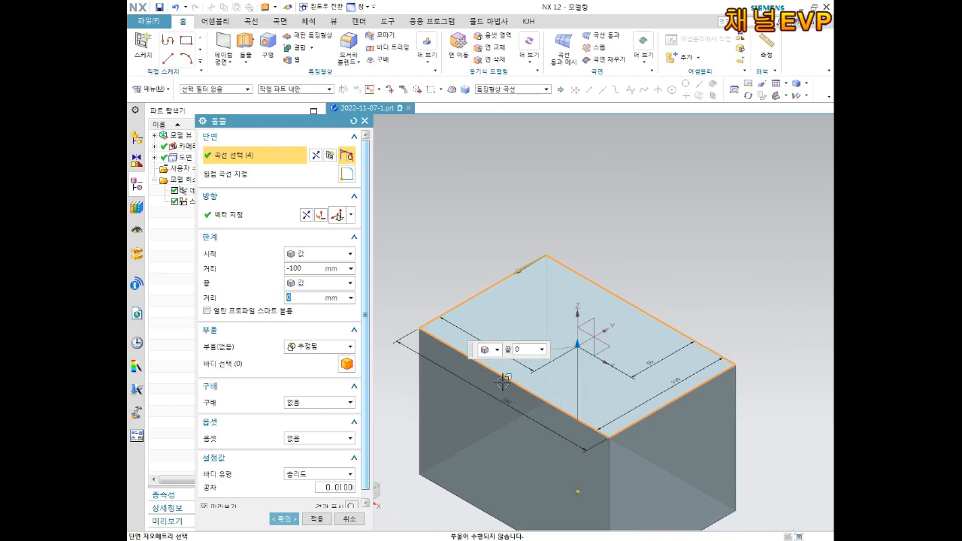
{"action": "scroll", "coordinate": [564, 429], "scroll_direction": "down", "scroll_amount": 2}
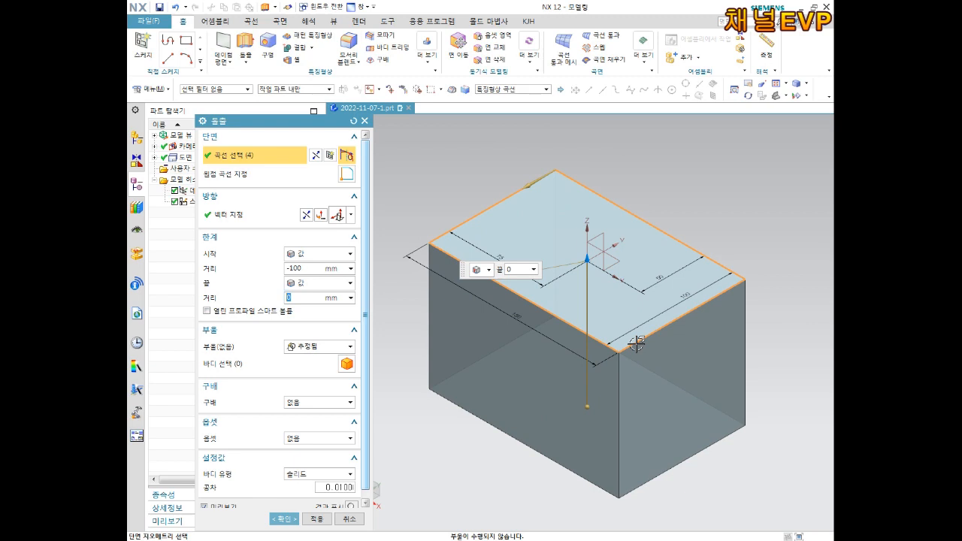
Step: Set the extrusion's start distance to 0 mm and its end distance to 100 mm
{"action": "left_click", "coordinate": [316, 268]}
{"action": "type", "text": "0"}
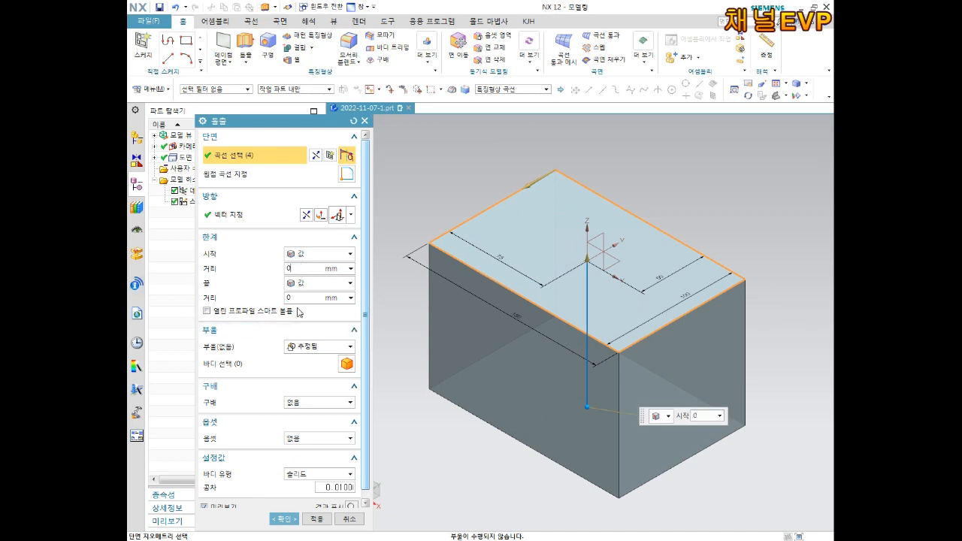
{"action": "key", "text": "Tab"}
{"action": "type", "text": "100"}
{"action": "key", "text": "Return"}
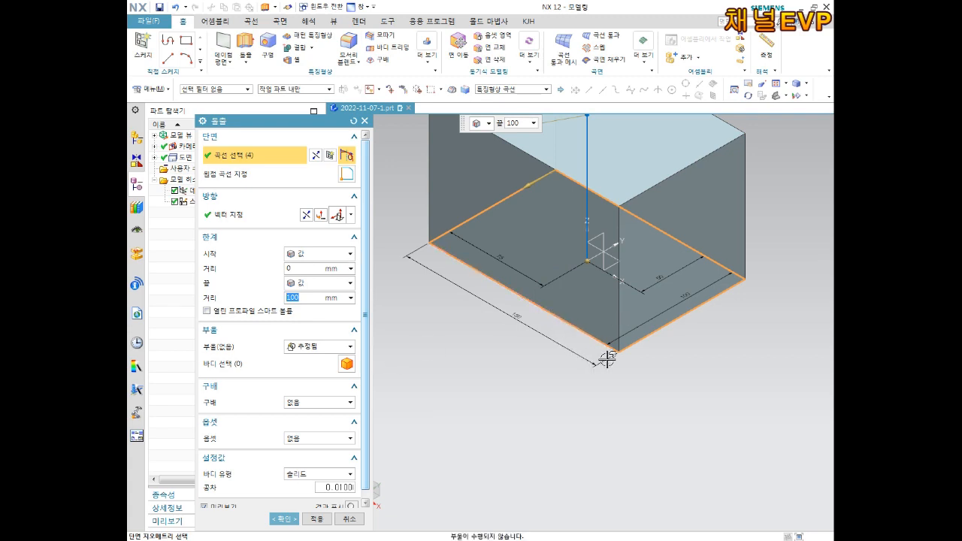
{"action": "middle_click_drag", "start_coordinate": [620, 284], "coordinate": [610, 387], "text": "shift"}
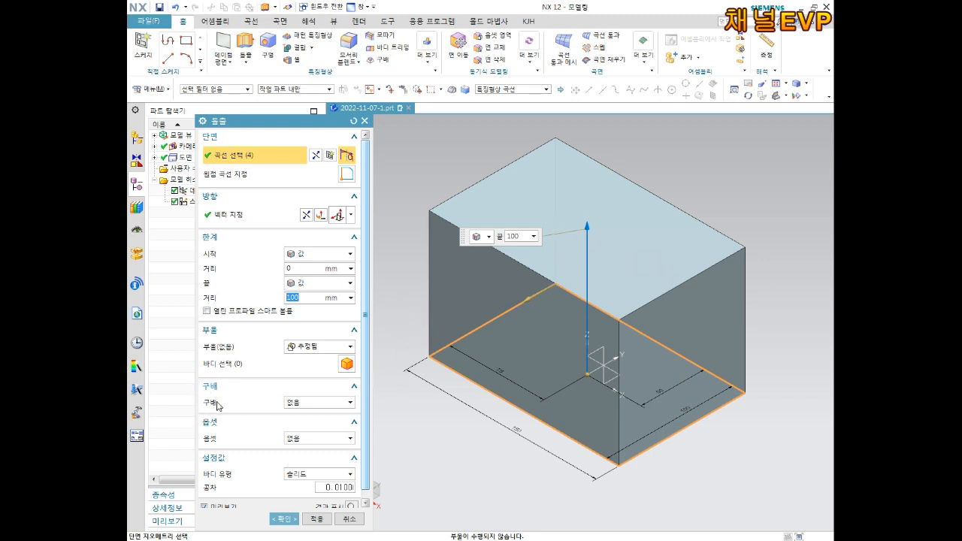
Step: Apply a draft from the start limit (시작 한계로부터), try an angle of -10° and set it to 10°
{"action": "left_click", "coordinate": [317, 404]}
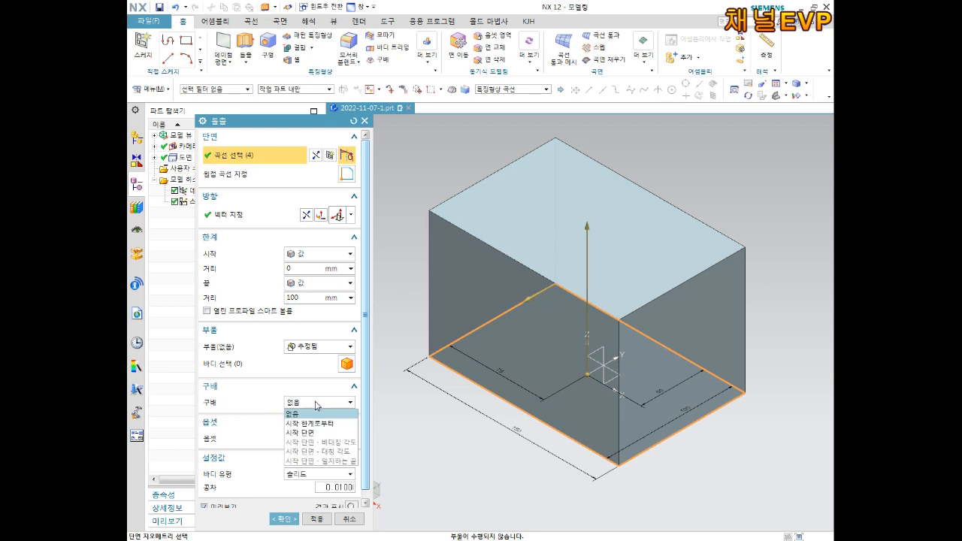
{"action": "left_click", "coordinate": [309, 423]}
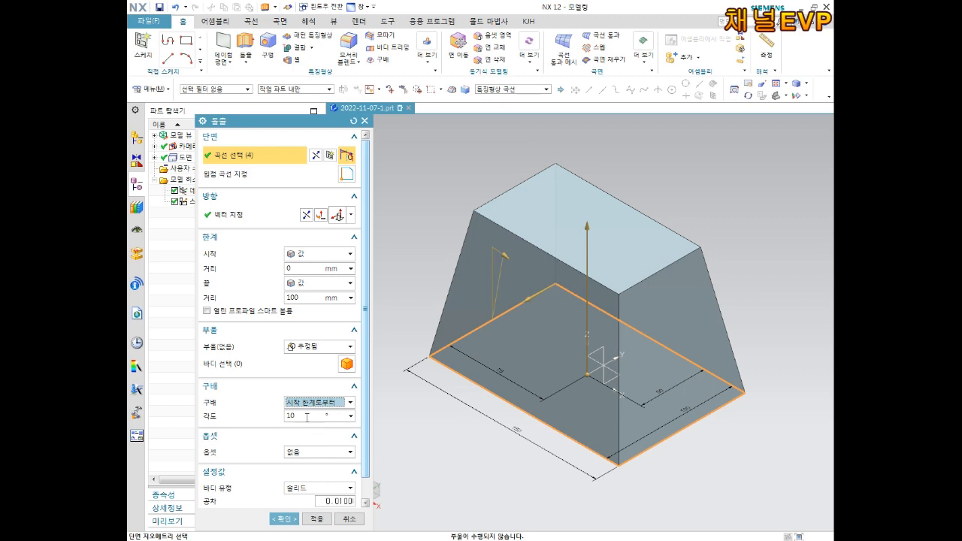
{"action": "left_click", "coordinate": [308, 416]}
{"action": "type", "text": "-10"}
{"action": "key", "text": "Return"}
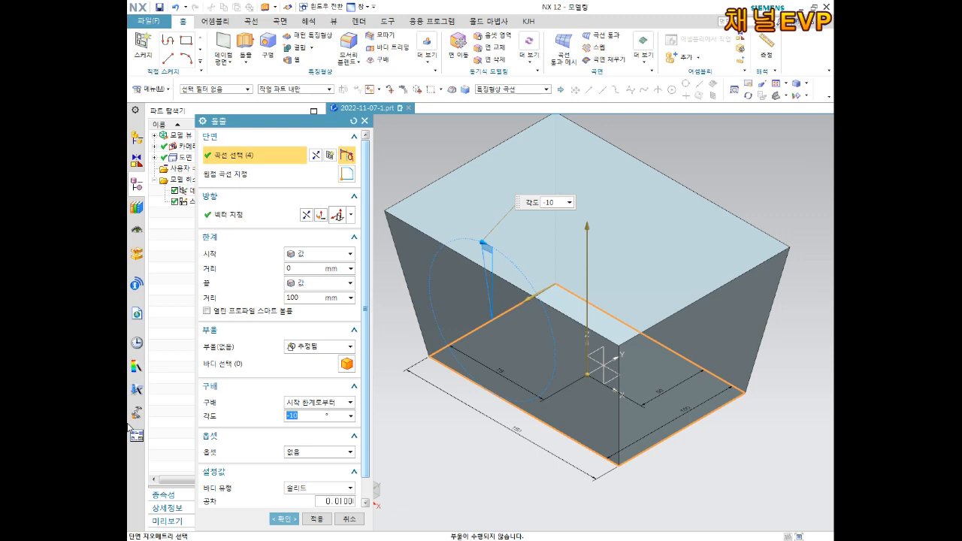
{"action": "type", "text": "10"}
{"action": "key", "text": "Return"}
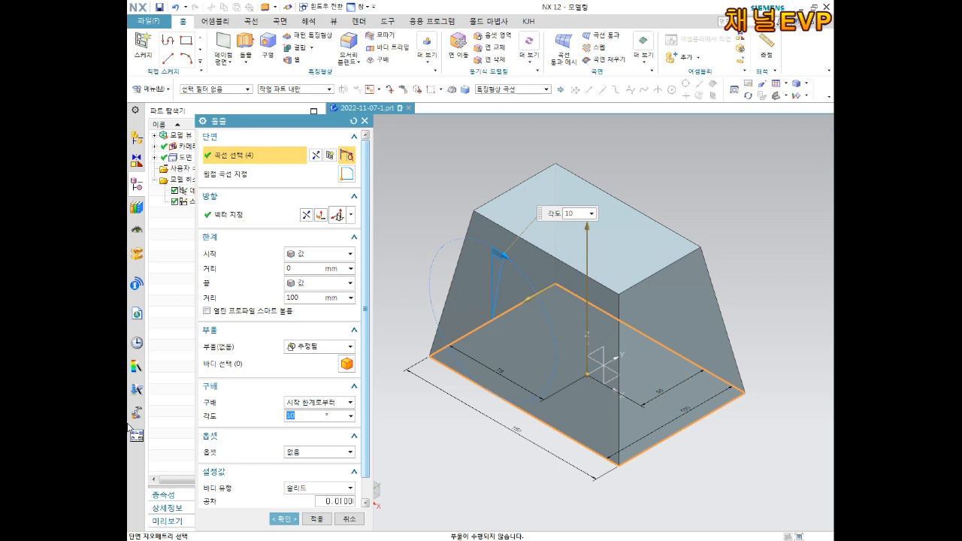
Step: Set the extrusion's Boolean option to None (없음)
{"action": "left_click", "coordinate": [317, 347]}
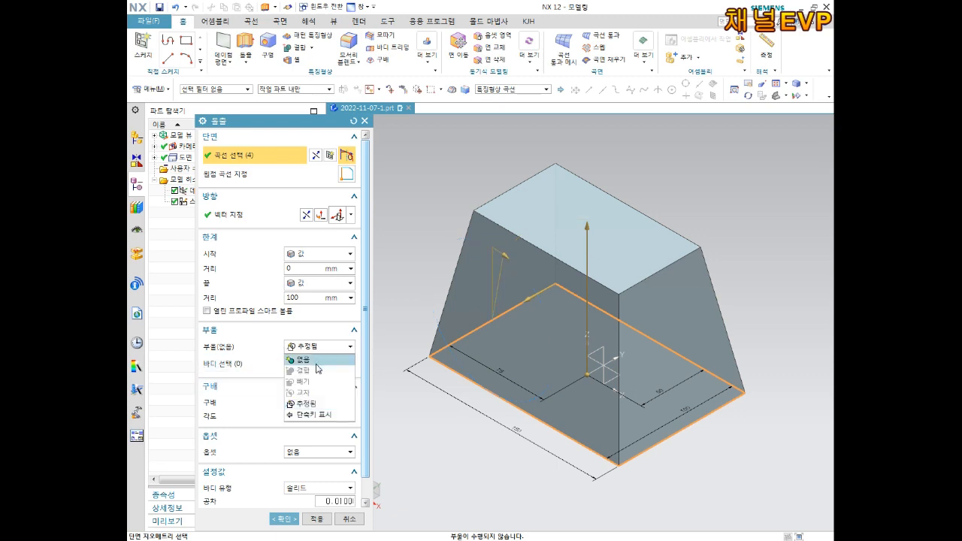
{"action": "left_click", "coordinate": [316, 361]}
{"action": "left_click", "coordinate": [312, 349]}
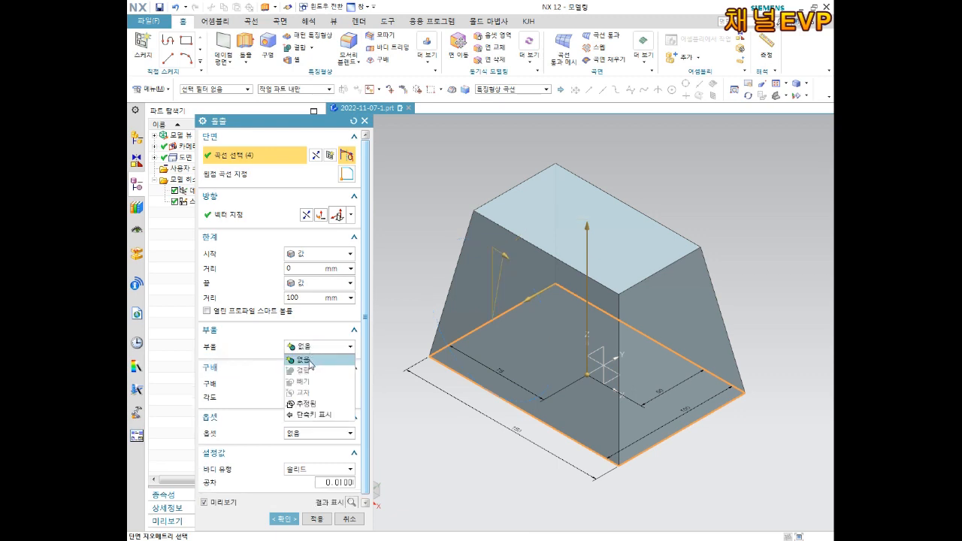
{"action": "left_click", "coordinate": [312, 361]}
{"action": "left_click", "coordinate": [316, 349]}
{"action": "left_click", "coordinate": [301, 360]}
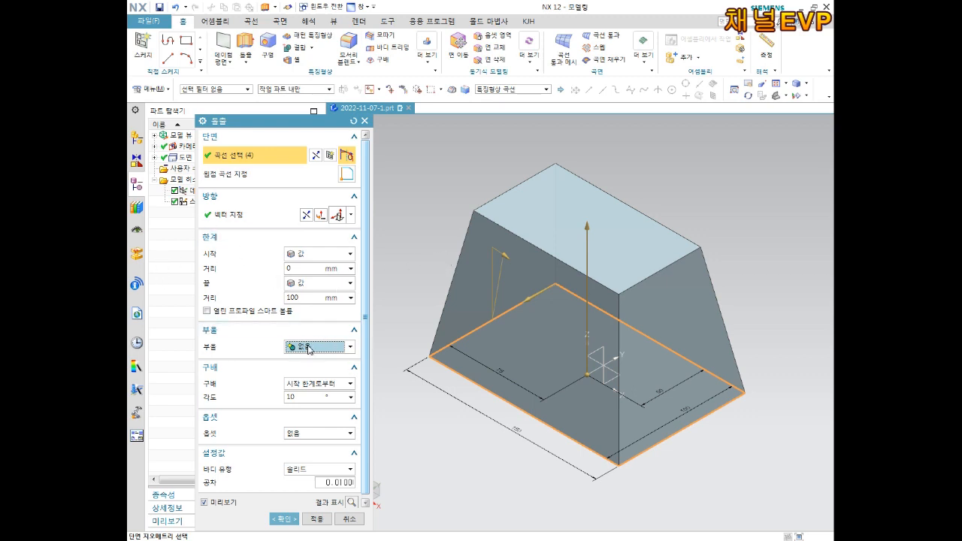
Step: Set the extrusion's draft to None (없음) and its end distance to 50 mm
{"action": "left_click", "coordinate": [320, 385]}
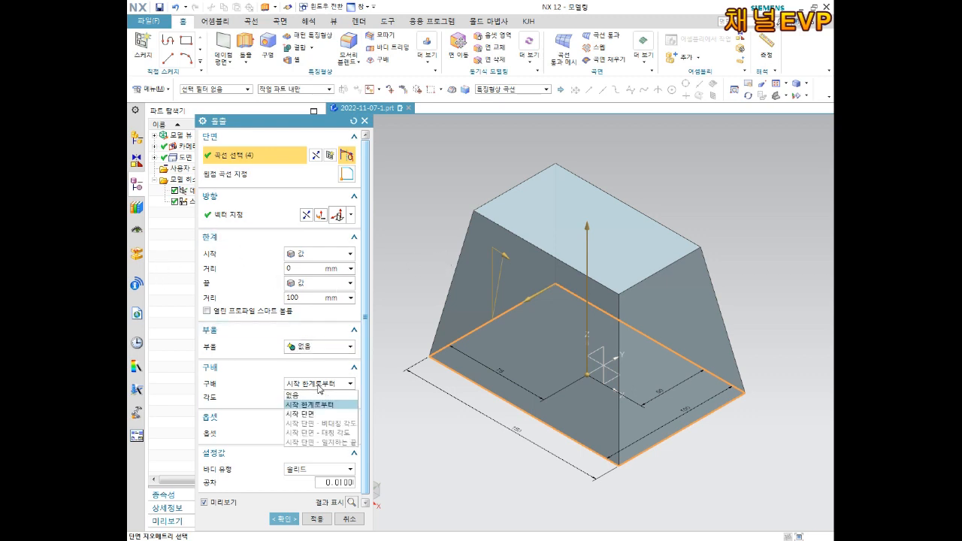
{"action": "left_click", "coordinate": [294, 395]}
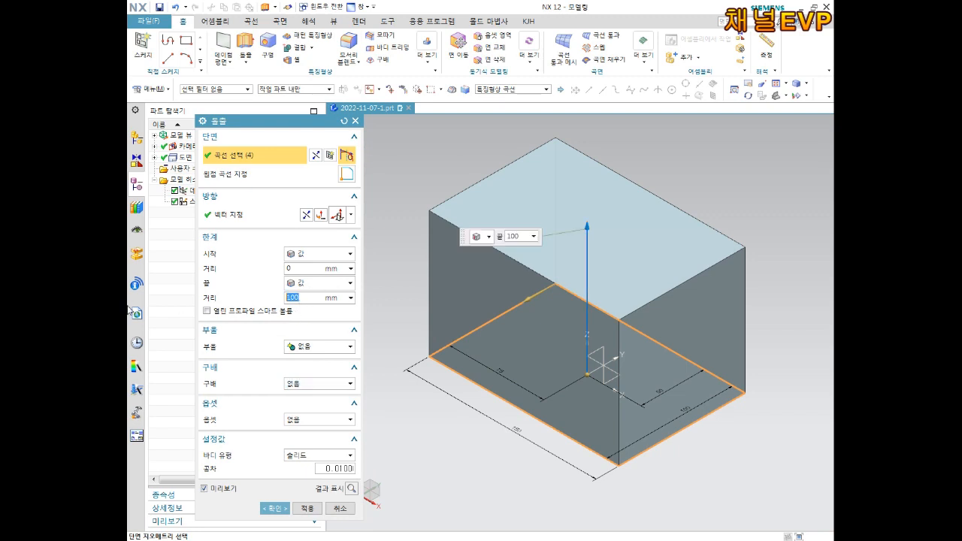
{"action": "type", "text": "50"}
{"action": "key", "text": "Return"}
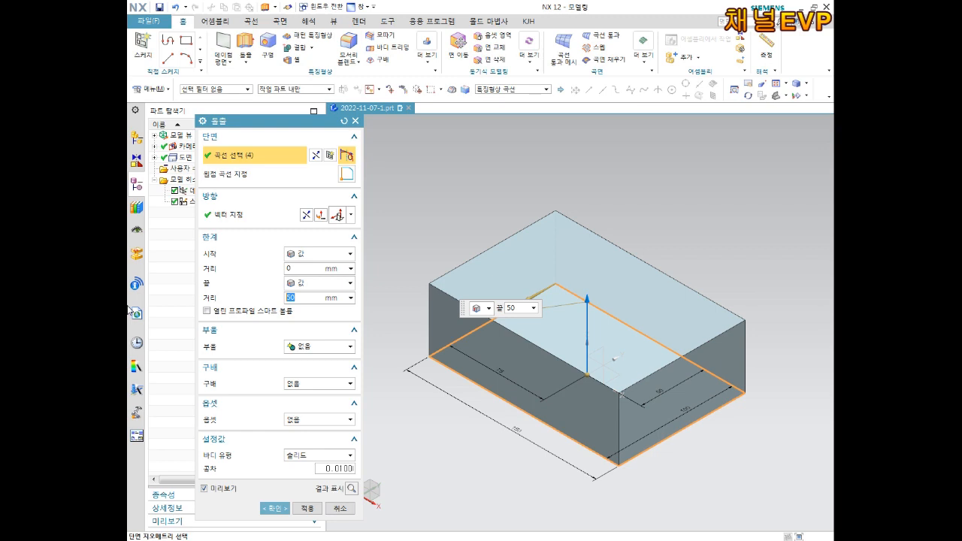
Step: Finish the 50 mm extrusion of the rectangle and inspect the solid block
{"action": "left_click", "coordinate": [273, 510]}
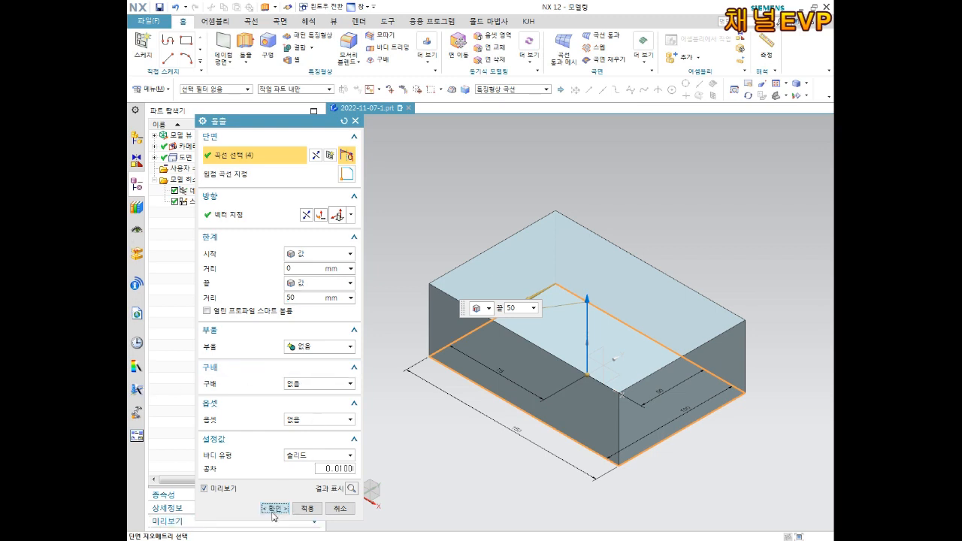
{"action": "middle_click_drag", "start_coordinate": [569, 326], "coordinate": [588, 343]}
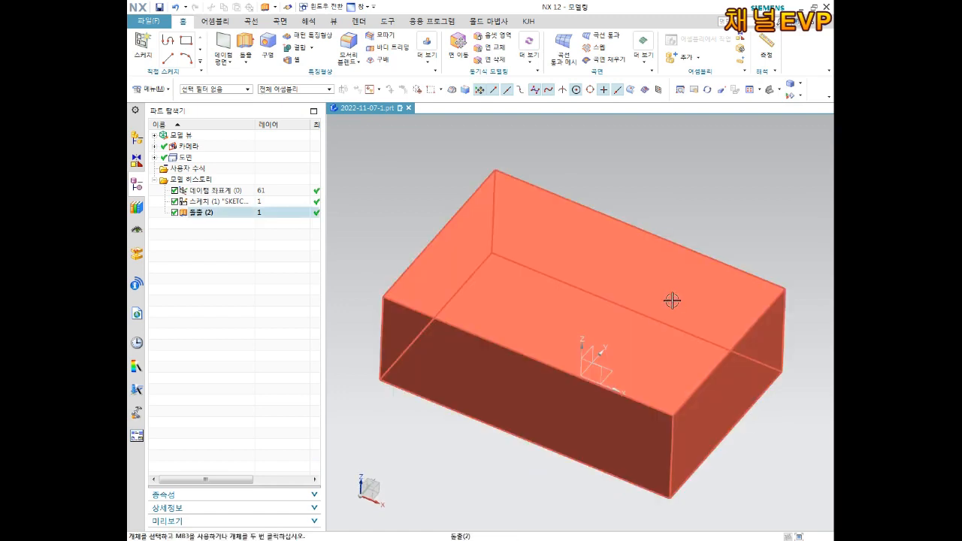
{"action": "mouse_move", "coordinate": [661, 261]}
{"action": "middle_mouse_down"}
{"action": "mouse_move", "coordinate": [645, 279]}
{"action": "mouse_move", "coordinate": [692, 219]}
{"action": "mouse_move", "coordinate": [694, 232]}
{"action": "mouse_move", "coordinate": [642, 239]}
{"action": "middle_mouse_up"}
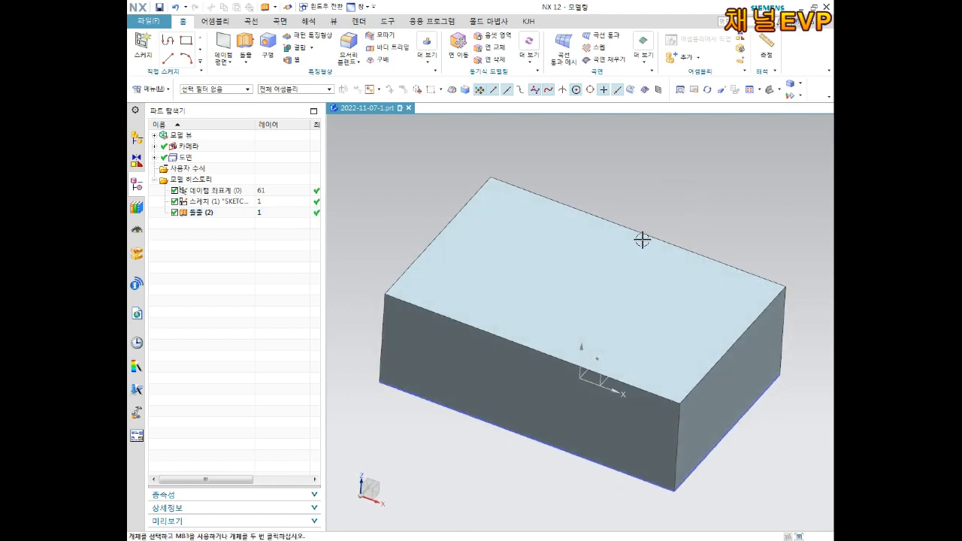
{"action": "left_click", "coordinate": [643, 239]}
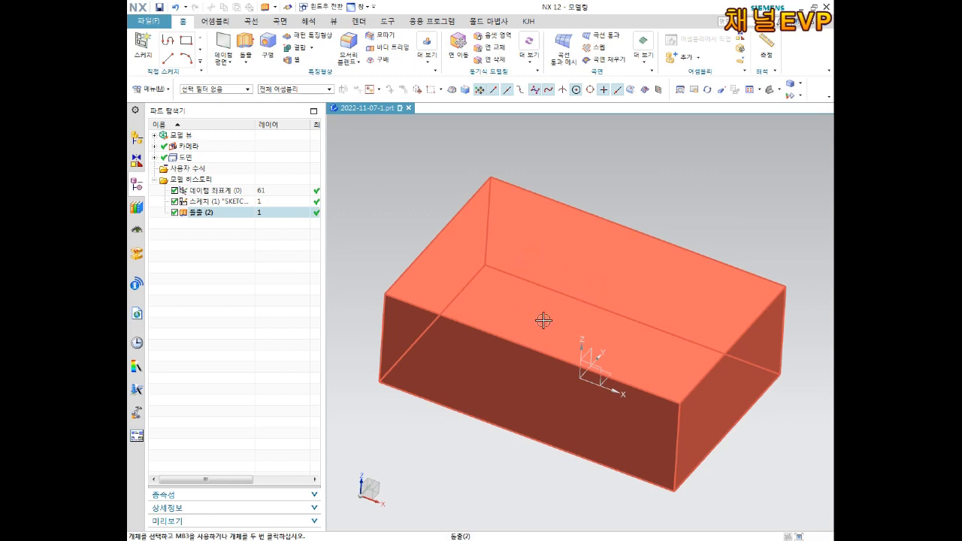
{"action": "middle_click_drag", "start_coordinate": [559, 323], "coordinate": [642, 266]}
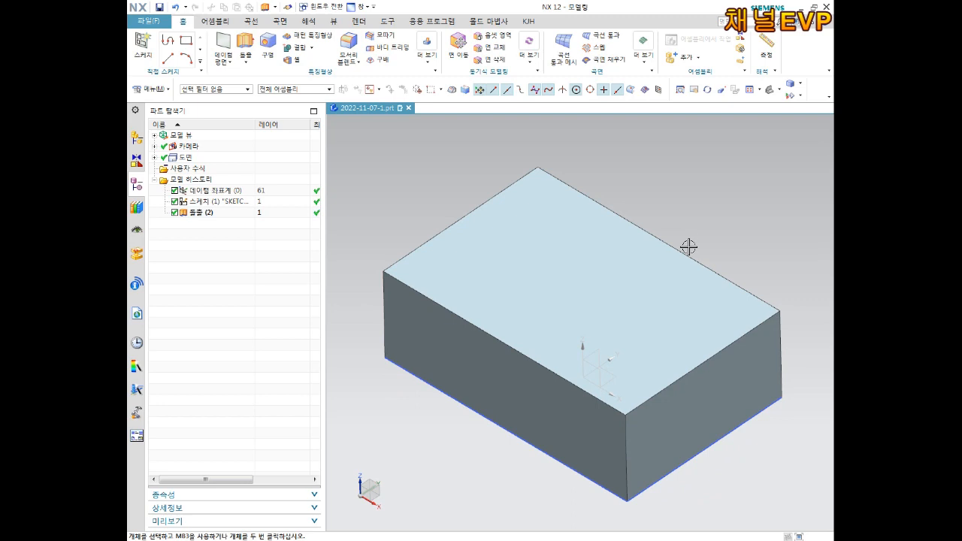
{"action": "left_click", "coordinate": [145, 51]}
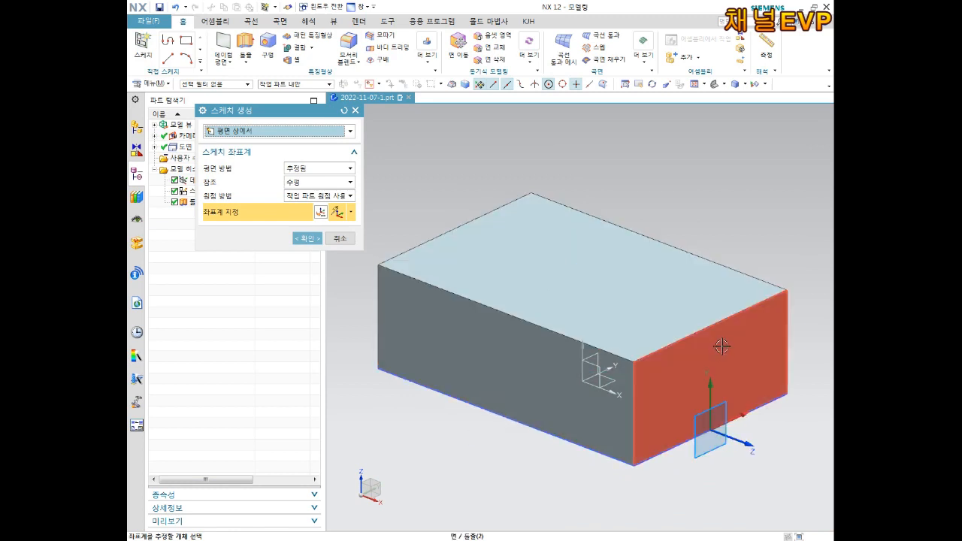
{"action": "middle_click_drag", "start_coordinate": [698, 273], "coordinate": [640, 294]}
{"action": "middle_click_drag", "start_coordinate": [602, 225], "coordinate": [443, 230]}
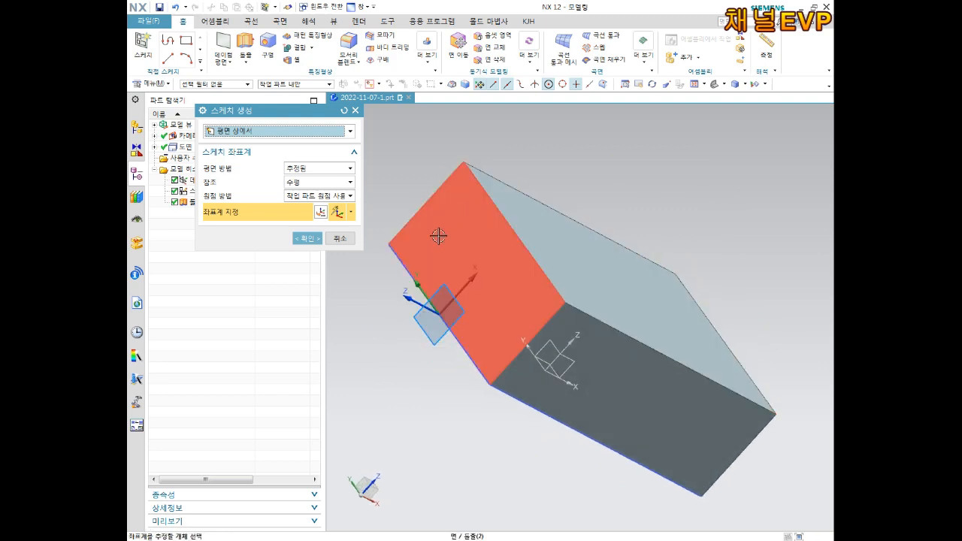
{"action": "left_click", "coordinate": [451, 204]}
{"action": "mouse_move", "coordinate": [523, 198]}
{"action": "middle_mouse_down"}
{"action": "mouse_move", "coordinate": [508, 185]}
{"action": "mouse_move", "coordinate": [521, 188]}
{"action": "mouse_move", "coordinate": [501, 203]}
{"action": "mouse_move", "coordinate": [559, 194]}
{"action": "middle_mouse_up"}
{"action": "left_click", "coordinate": [340, 239]}
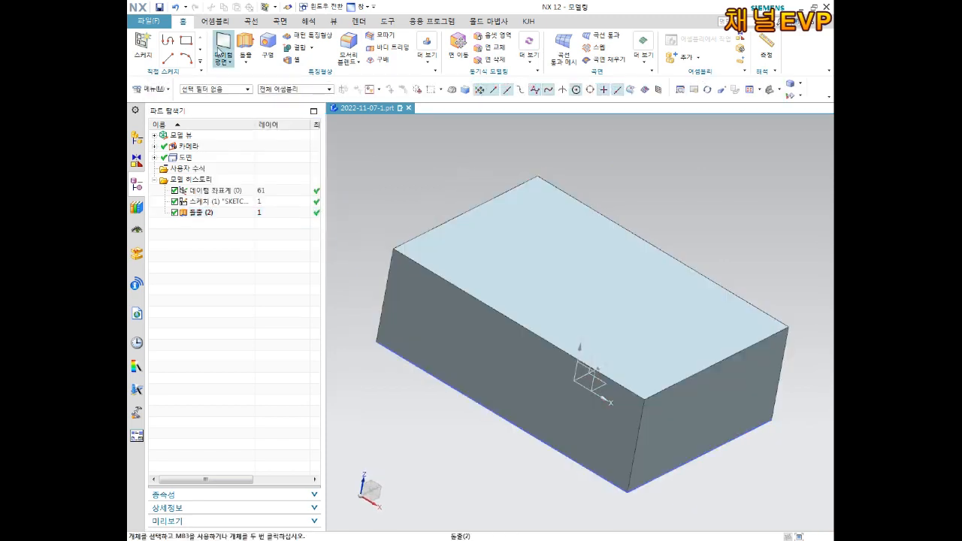
{"action": "left_click", "coordinate": [143, 47]}
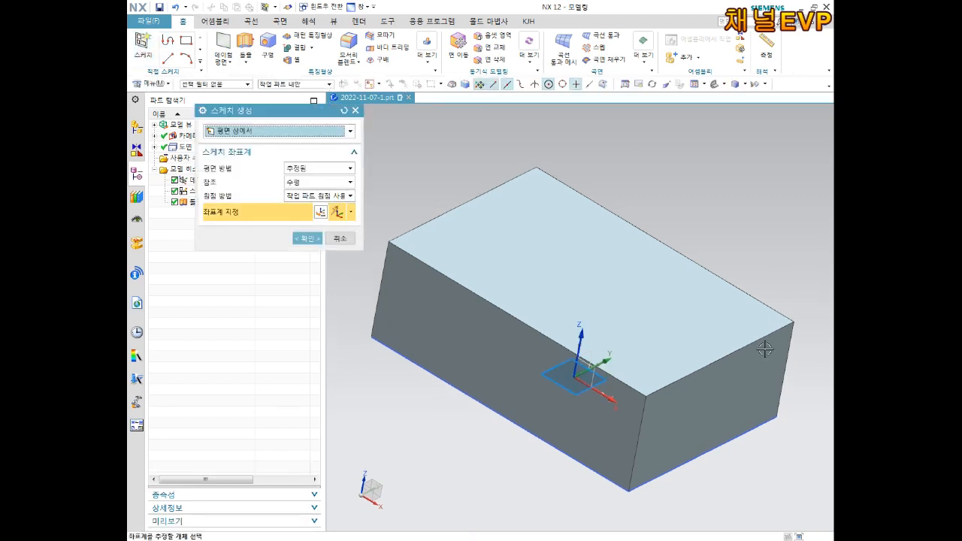
{"action": "left_click", "coordinate": [721, 354]}
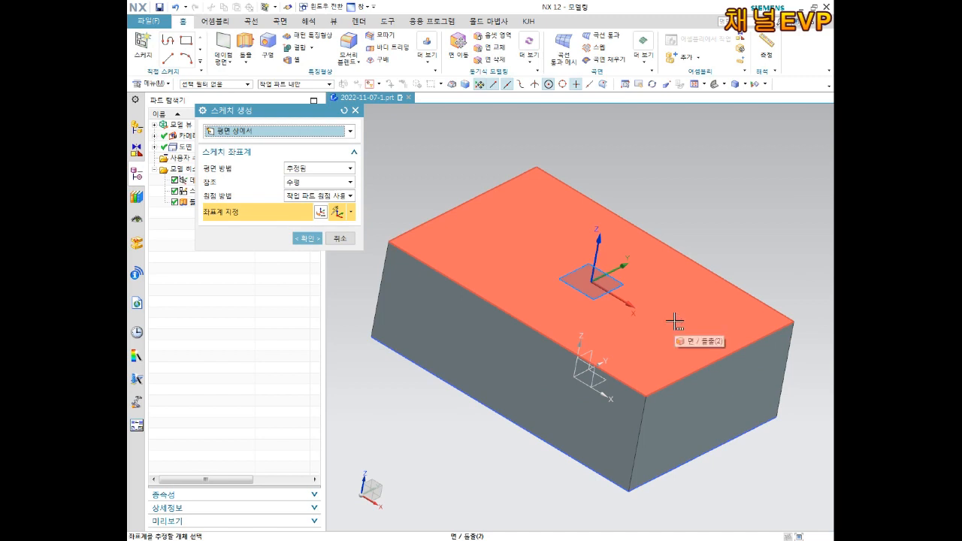
{"action": "left_click", "coordinate": [564, 414]}
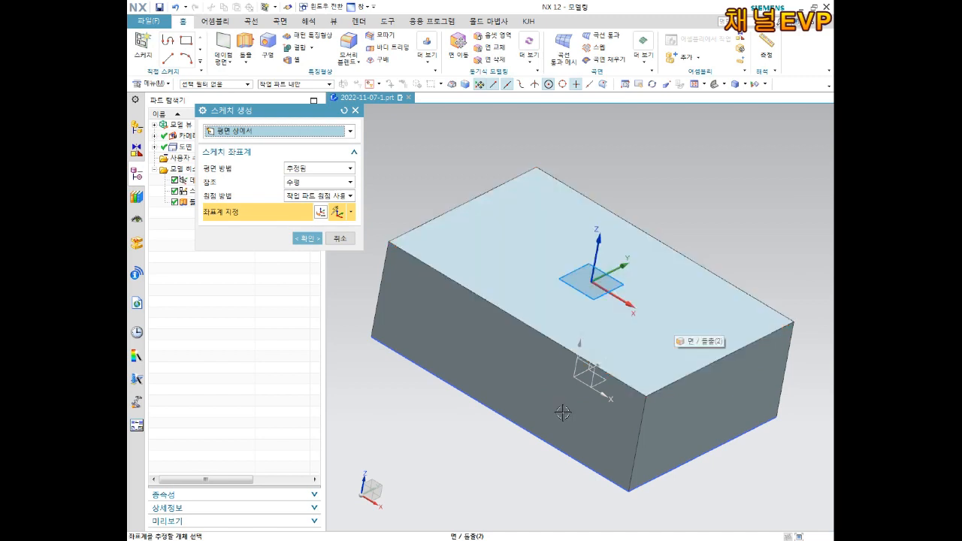
{"action": "left_click", "coordinate": [738, 375]}
{"action": "left_click", "coordinate": [592, 284]}
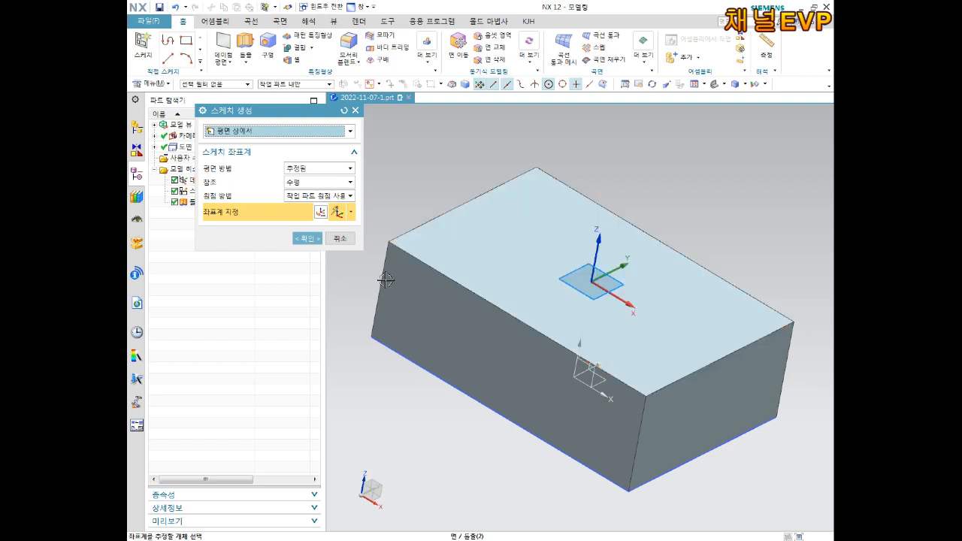
{"action": "key", "text": "Escape"}
{"action": "middle_click_drag", "start_coordinate": [601, 220], "coordinate": [595, 231]}
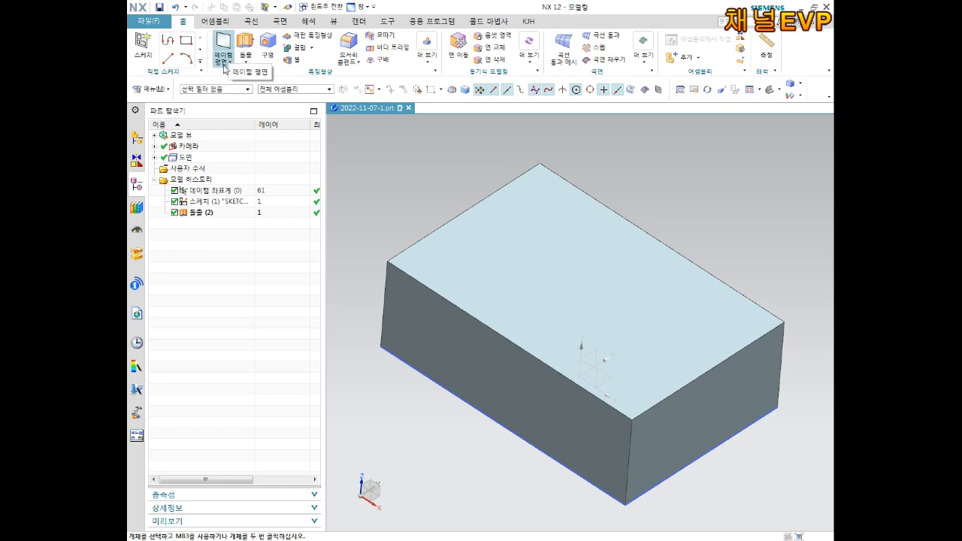
Step: Define an inferred datum plane from the block's end face on the +X side, offset 30 mm outward
{"action": "left_click", "coordinate": [221, 43]}
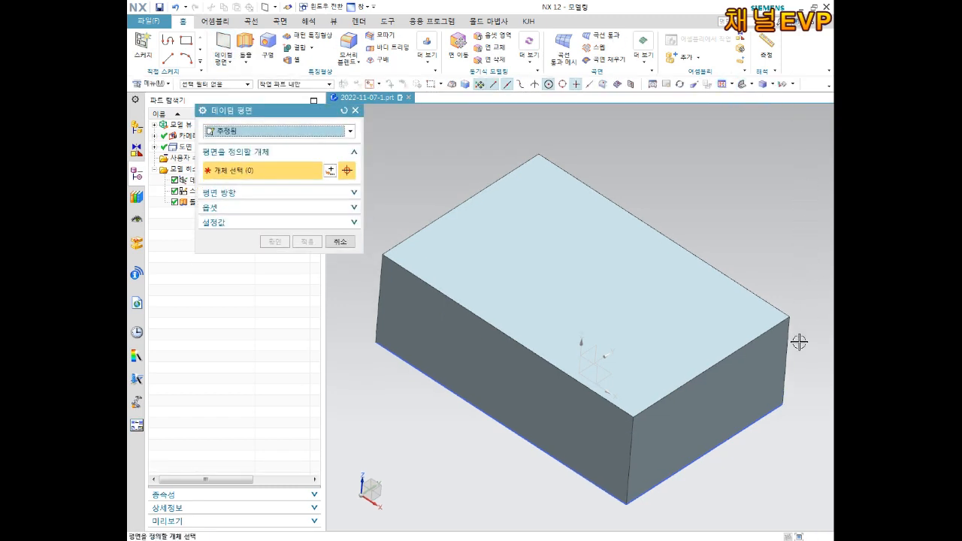
{"action": "left_click", "coordinate": [749, 380]}
{"action": "scroll", "coordinate": [724, 328], "scroll_direction": "down", "scroll_amount": 3}
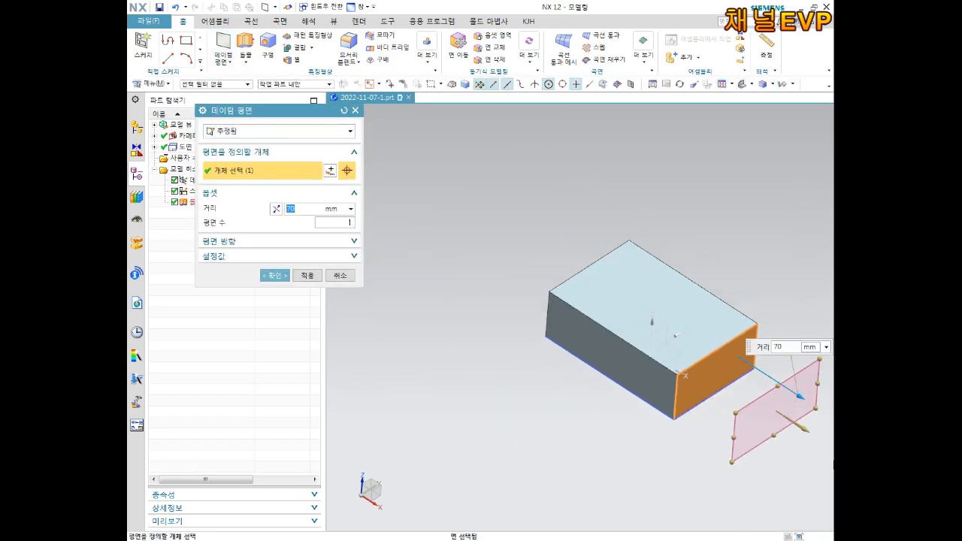
{"action": "scroll", "coordinate": [829, 423], "scroll_direction": "down", "scroll_amount": 2}
{"action": "scroll", "coordinate": [820, 410], "scroll_direction": "up", "scroll_amount": 5}
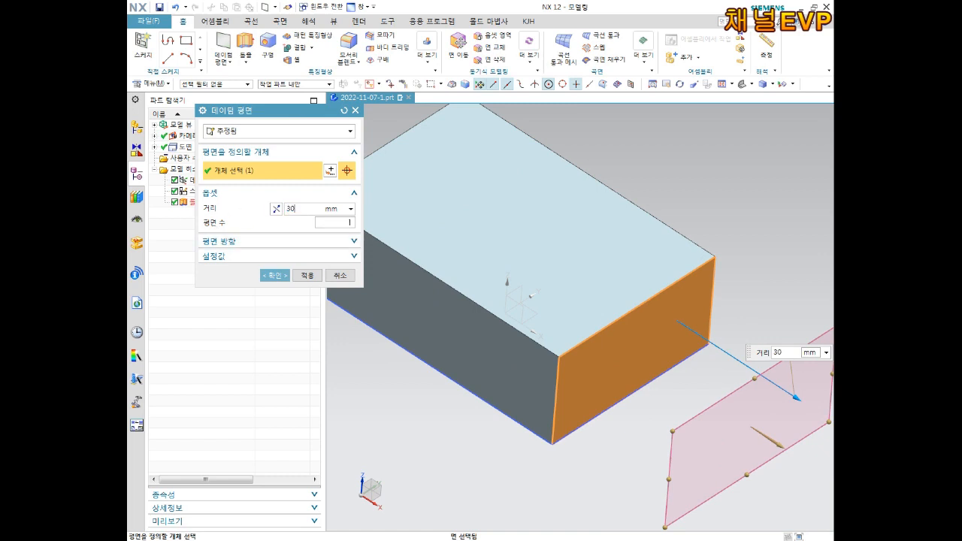
{"action": "key", "text": "Return"}
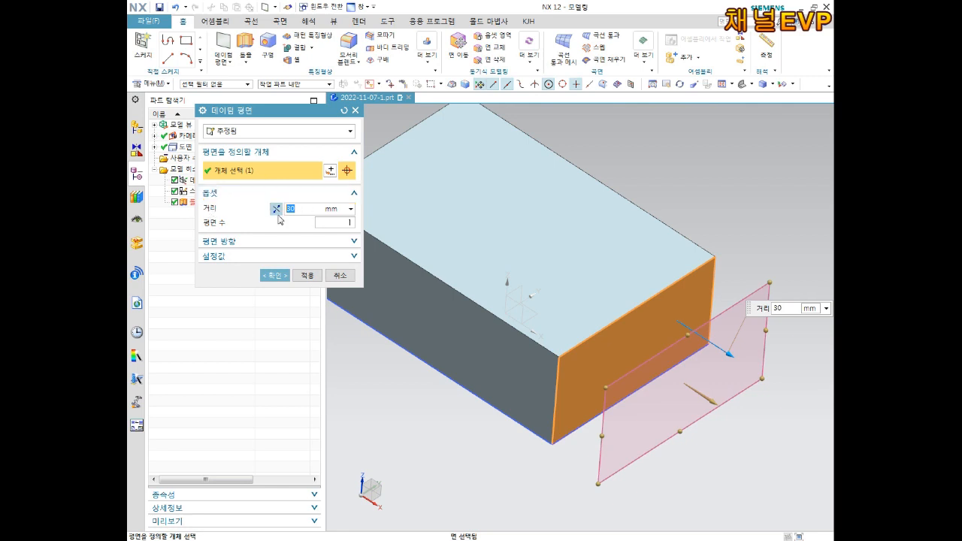
{"action": "scroll", "coordinate": [741, 262], "scroll_direction": "down", "scroll_amount": 3}
{"action": "scroll", "coordinate": [735, 336], "scroll_direction": "up", "scroll_amount": 3}
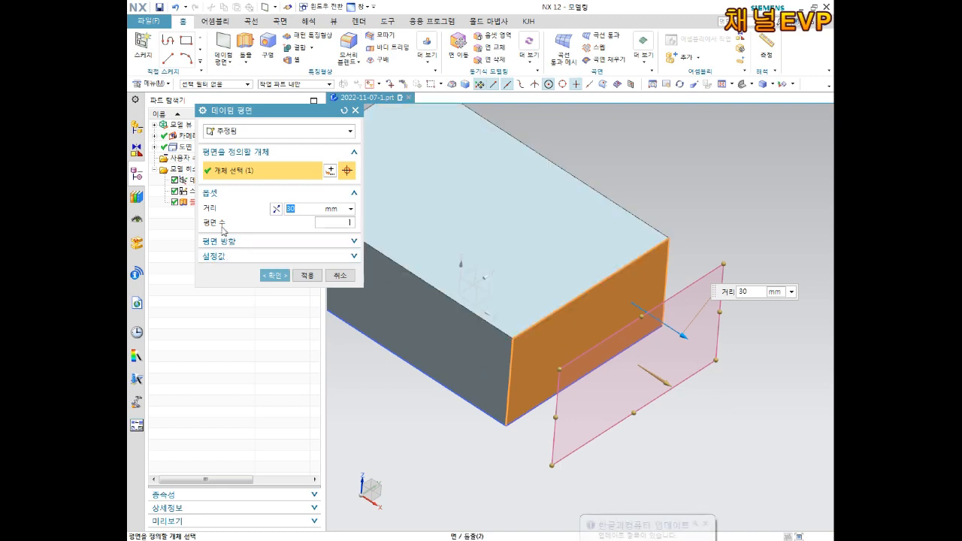
Step: Reverse the datum plane's offset direction so it lies 30 mm inside the block, and create the plane
{"action": "left_click", "coordinate": [277, 209]}
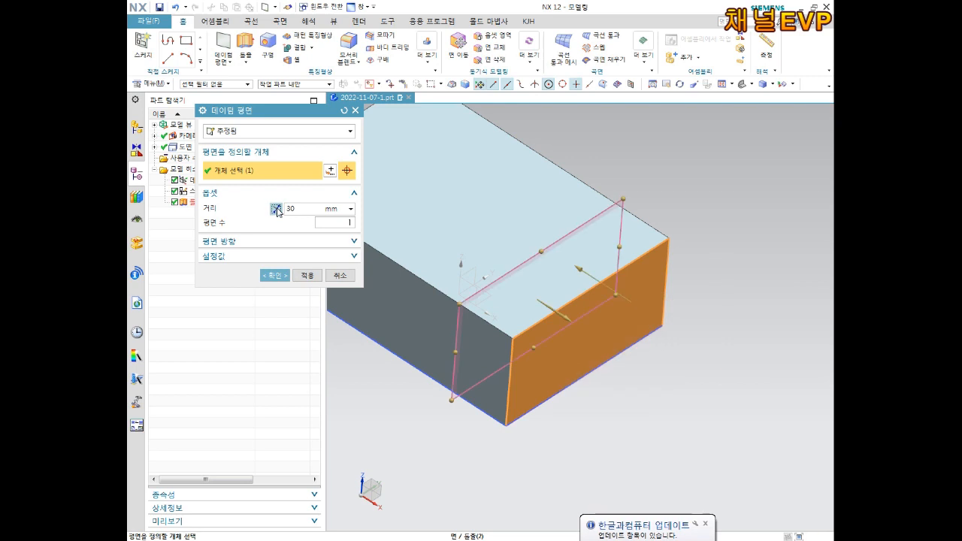
{"action": "left_click", "coordinate": [277, 210]}
{"action": "left_click", "coordinate": [277, 209]}
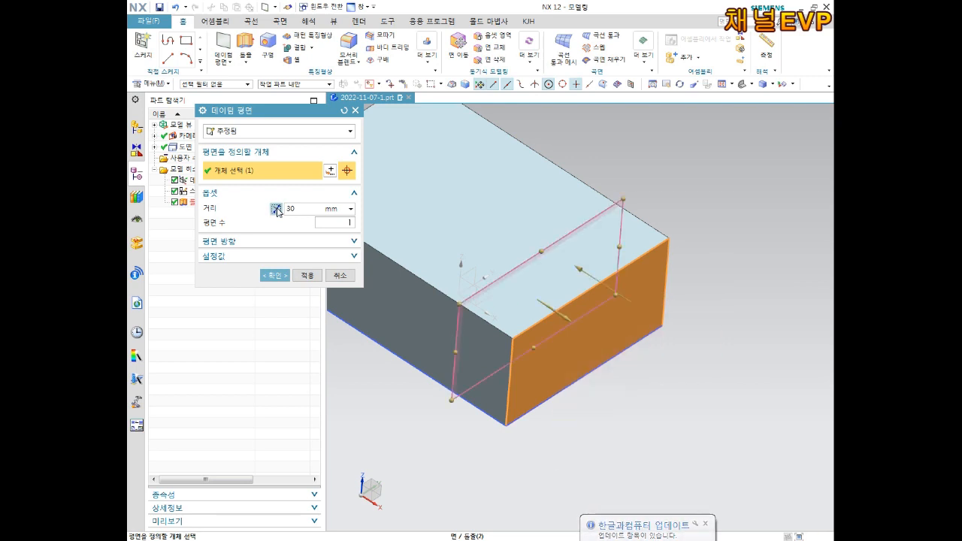
{"action": "left_click", "coordinate": [277, 209]}
{"action": "left_click", "coordinate": [276, 209]}
{"action": "left_click", "coordinate": [277, 209]}
{"action": "left_click", "coordinate": [277, 210]}
{"action": "left_click", "coordinate": [277, 210]}
{"action": "left_click", "coordinate": [277, 210]}
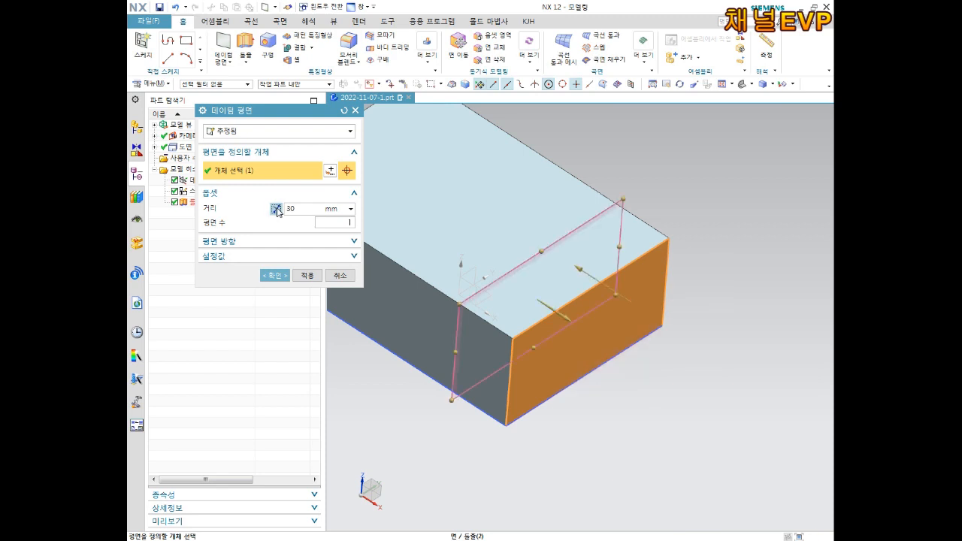
{"action": "mouse_move", "coordinate": [669, 338]}
{"action": "middle_mouse_down"}
{"action": "mouse_move", "coordinate": [734, 323]}
{"action": "mouse_move", "coordinate": [666, 348]}
{"action": "mouse_move", "coordinate": [674, 339]}
{"action": "middle_mouse_up"}
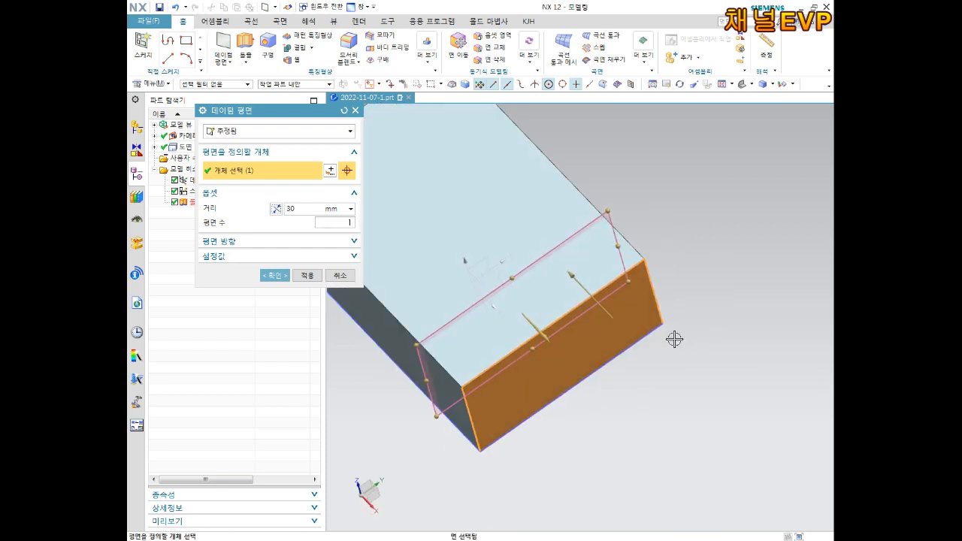
{"action": "middle_click_drag", "start_coordinate": [697, 301], "coordinate": [672, 241]}
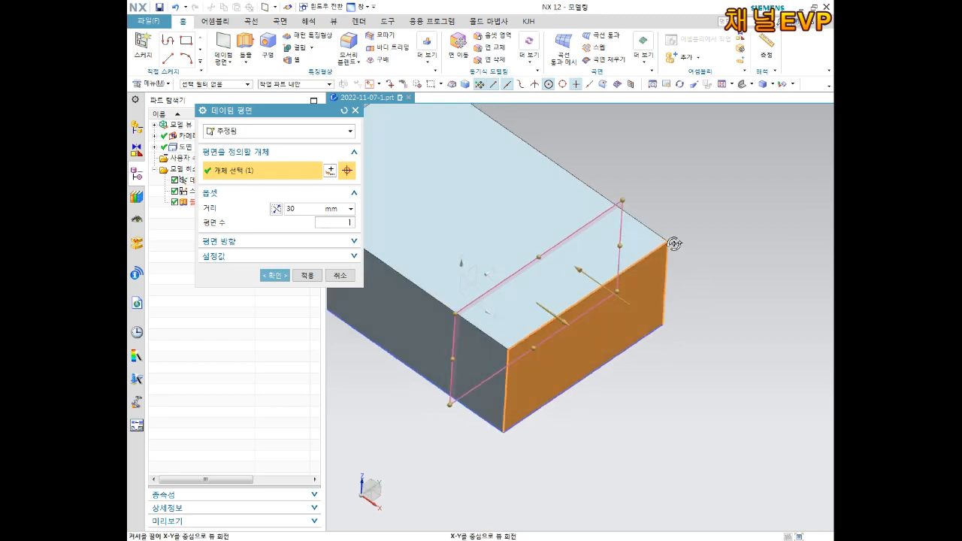
{"action": "left_click", "coordinate": [277, 209]}
{"action": "left_click", "coordinate": [277, 209]}
{"action": "left_click", "coordinate": [277, 209]}
{"action": "left_click", "coordinate": [277, 210]}
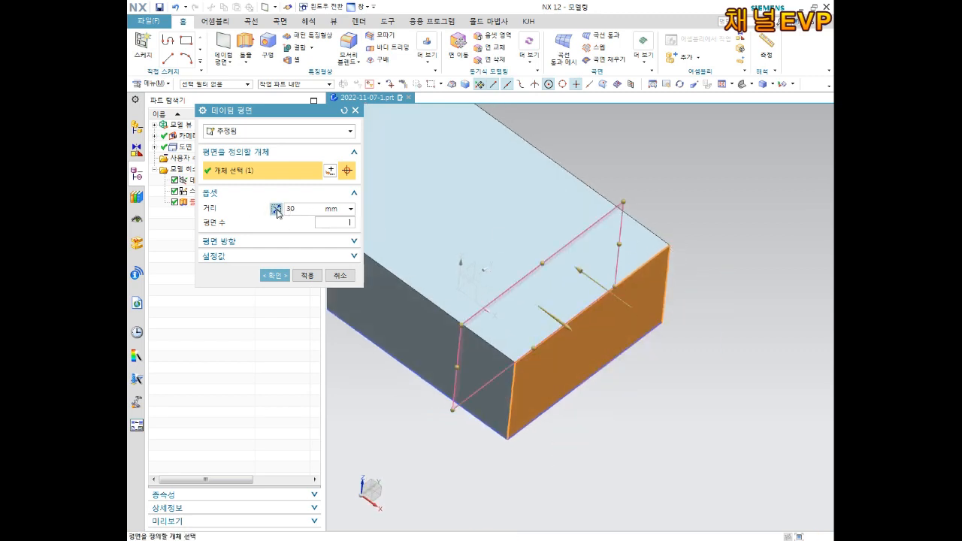
{"action": "left_click", "coordinate": [273, 276]}
Step: Create a new sketch on the datum plane that cuts through the block
{"action": "mouse_move", "coordinate": [436, 271]}
{"action": "middle_mouse_down"}
{"action": "mouse_move", "coordinate": [516, 253]}
{"action": "mouse_move", "coordinate": [483, 253]}
{"action": "mouse_move", "coordinate": [498, 275]}
{"action": "mouse_move", "coordinate": [506, 269]}
{"action": "middle_mouse_up"}
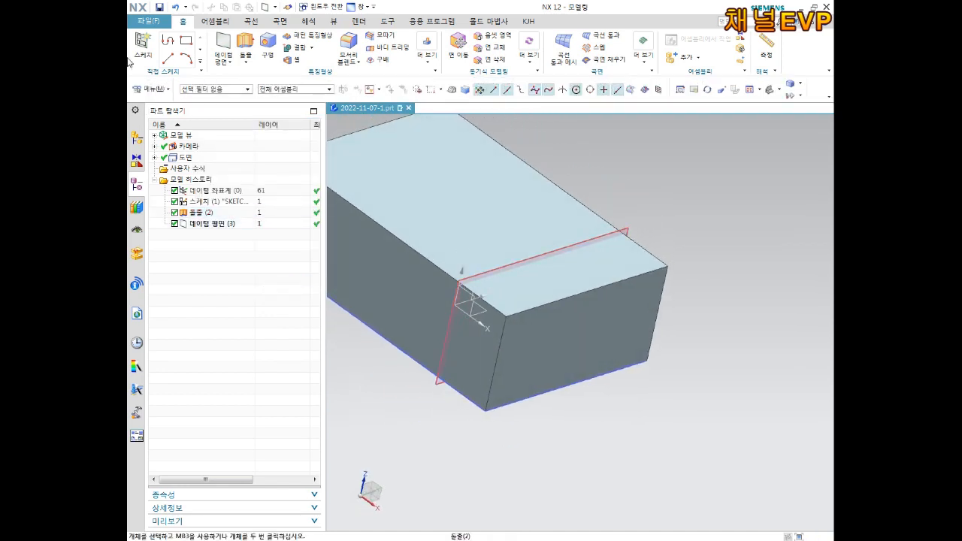
{"action": "left_click", "coordinate": [143, 45]}
{"action": "scroll", "coordinate": [691, 186], "scroll_direction": "up", "scroll_amount": 2}
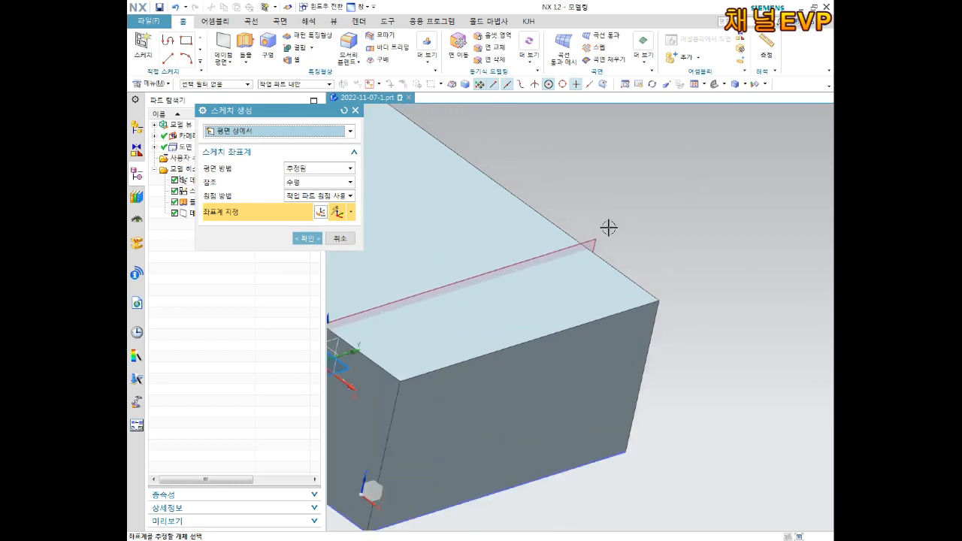
{"action": "left_click", "coordinate": [518, 290]}
{"action": "mouse_move", "coordinate": [518, 290]}
{"action": "middle_mouse_down"}
{"action": "mouse_move", "coordinate": [482, 193]}
{"action": "mouse_move", "coordinate": [524, 215]}
{"action": "mouse_move", "coordinate": [563, 205]}
{"action": "mouse_move", "coordinate": [497, 208]}
{"action": "middle_mouse_up"}
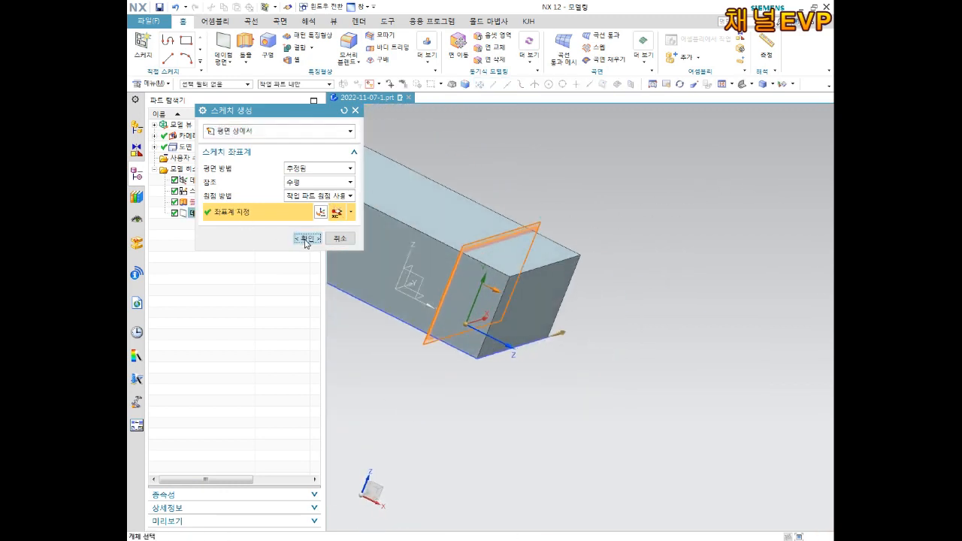
{"action": "left_click", "coordinate": [307, 238]}
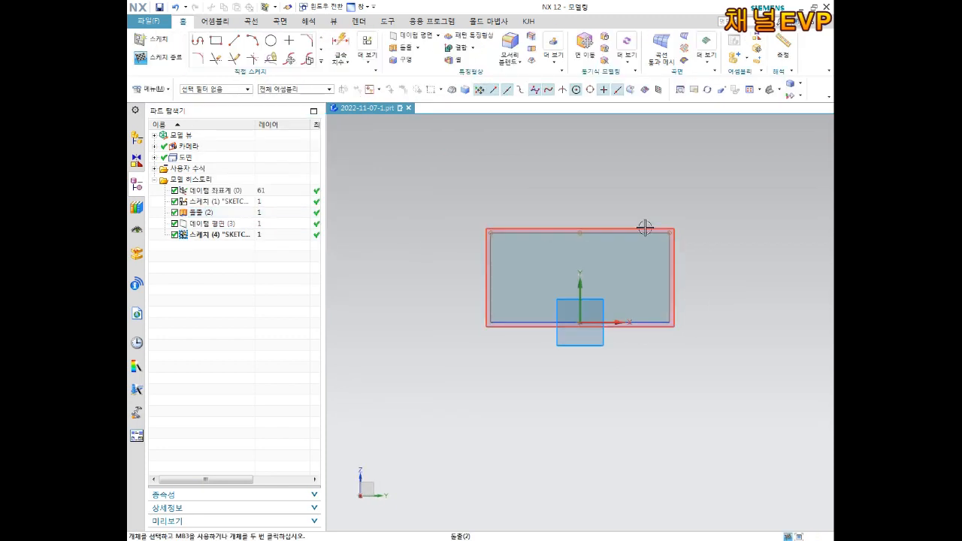
Step: Check where the sketch plane cuts through the block, and orient the view back to the sketch
{"action": "mouse_move", "coordinate": [666, 230]}
{"action": "middle_mouse_down"}
{"action": "mouse_move", "coordinate": [700, 271]}
{"action": "mouse_move", "coordinate": [689, 246]}
{"action": "mouse_move", "coordinate": [713, 219]}
{"action": "mouse_move", "coordinate": [638, 240]}
{"action": "mouse_move", "coordinate": [673, 193]}
{"action": "mouse_move", "coordinate": [683, 239]}
{"action": "mouse_move", "coordinate": [720, 268]}
{"action": "mouse_move", "coordinate": [770, 204]}
{"action": "middle_mouse_up"}
{"action": "scroll", "coordinate": [634, 300], "scroll_direction": "up", "scroll_amount": 5}
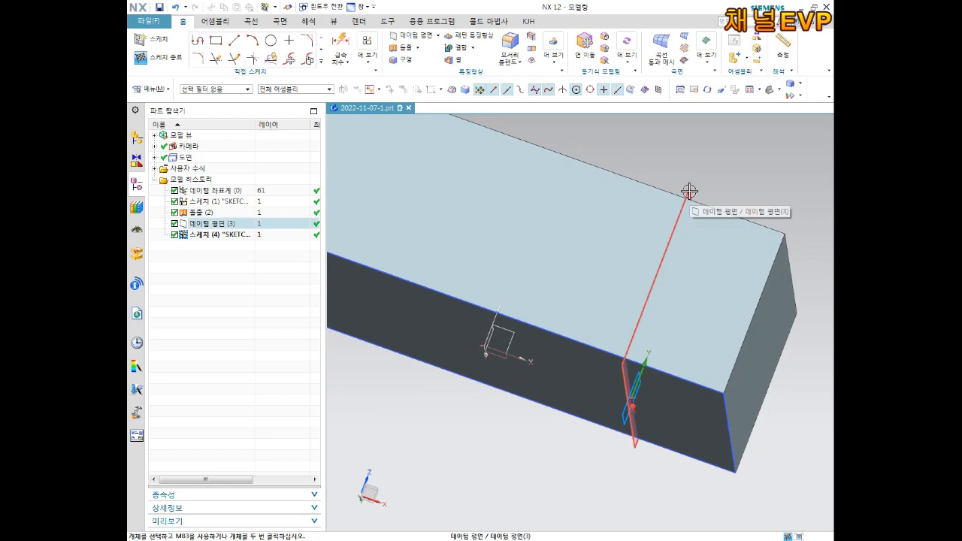
{"action": "middle_click_drag", "start_coordinate": [794, 293], "coordinate": [704, 195]}
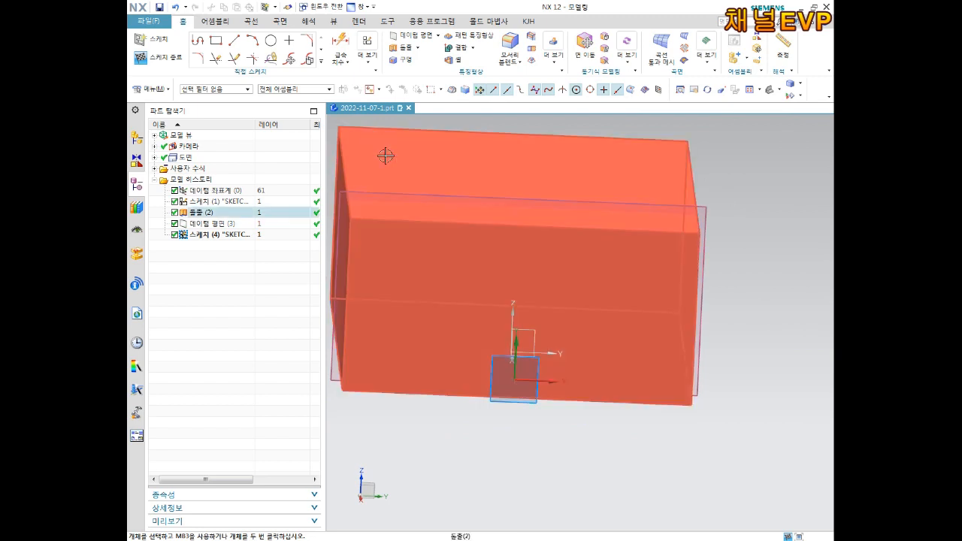
{"action": "right_click", "coordinate": [753, 177]}
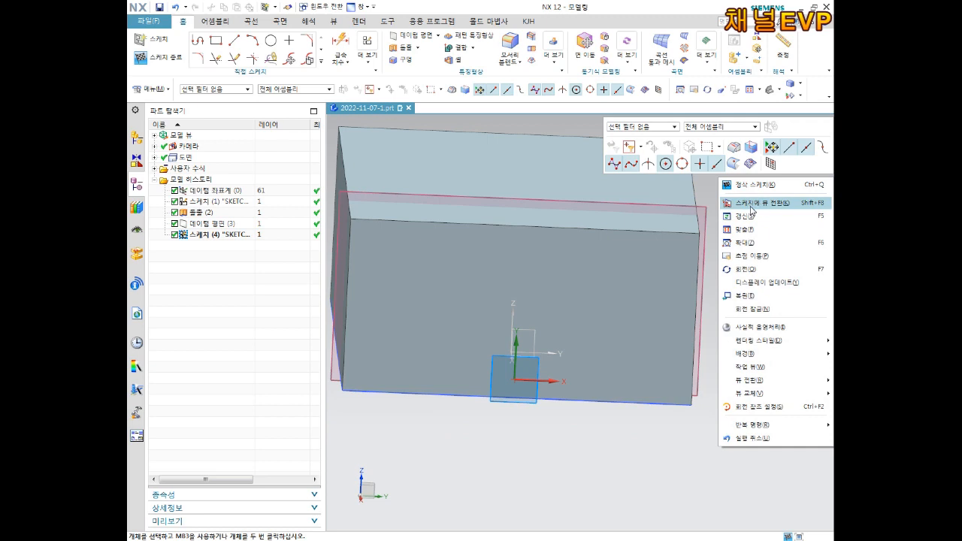
{"action": "left_click", "coordinate": [751, 205]}
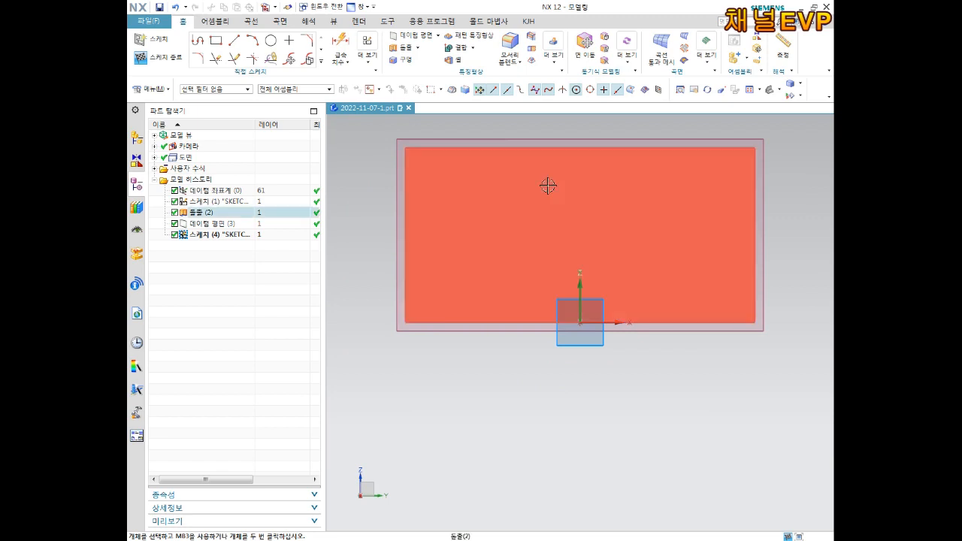
{"action": "middle_click_drag", "start_coordinate": [604, 197], "coordinate": [610, 357], "text": "shift"}
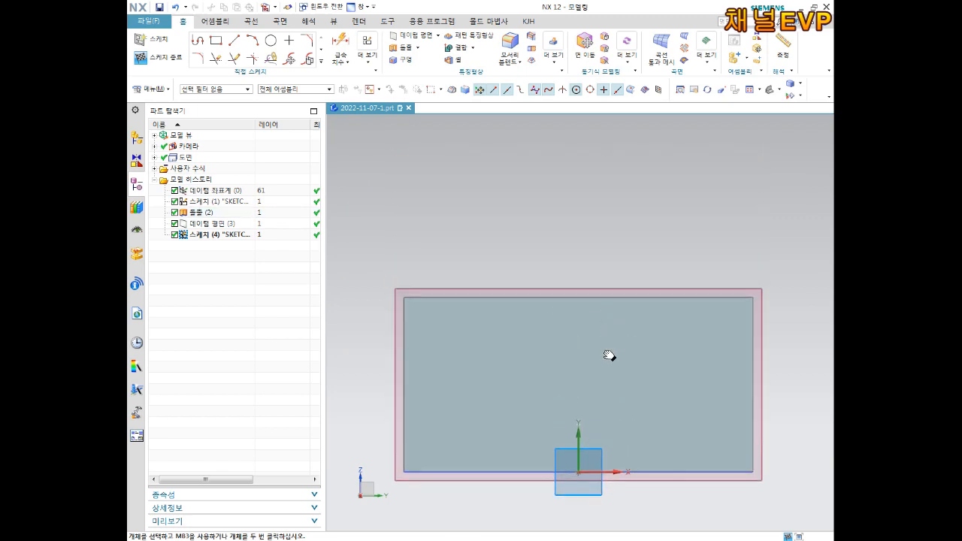
Step: Sketch a rectangle by two corner points so it overlaps the upper-left corner of the block's outline
{"action": "left_click", "coordinate": [216, 40]}
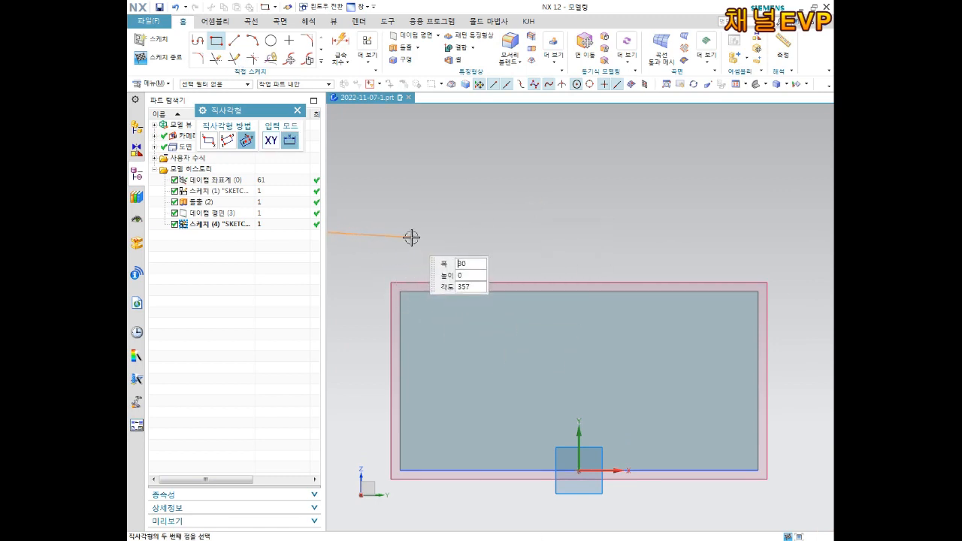
{"action": "scroll", "coordinate": [426, 238], "scroll_direction": "down", "scroll_amount": 2}
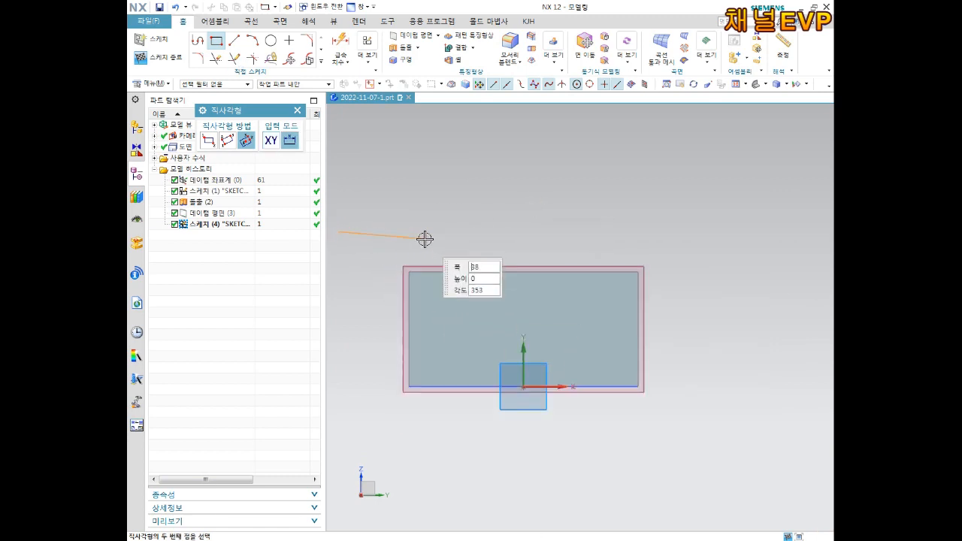
{"action": "left_click", "coordinate": [211, 144]}
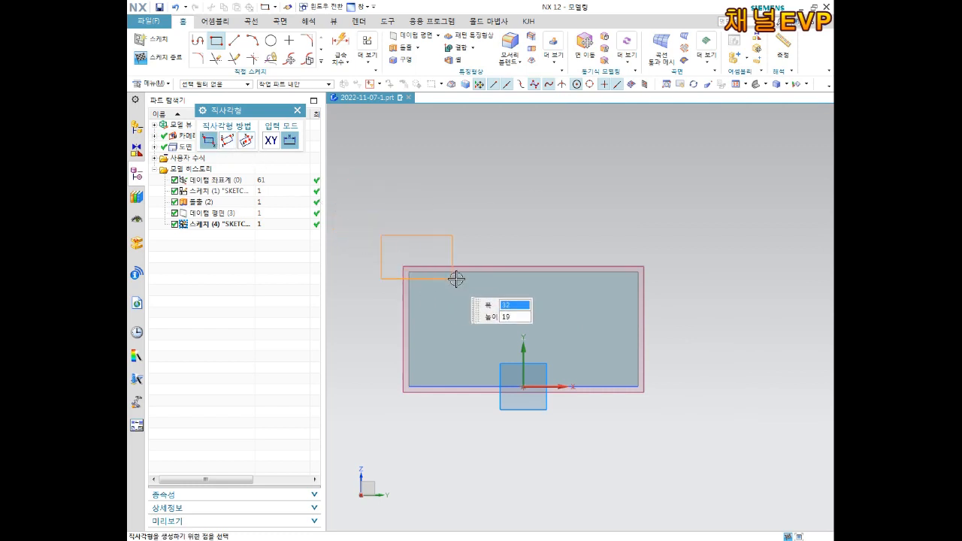
{"action": "left_click", "coordinate": [508, 310]}
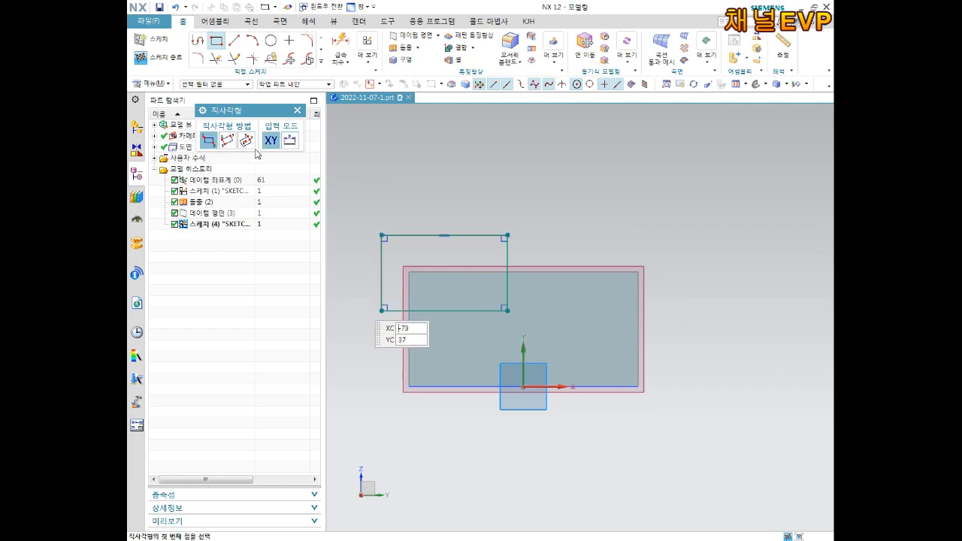
{"action": "left_click_drag", "start_coordinate": [262, 109], "coordinate": [443, 133]}
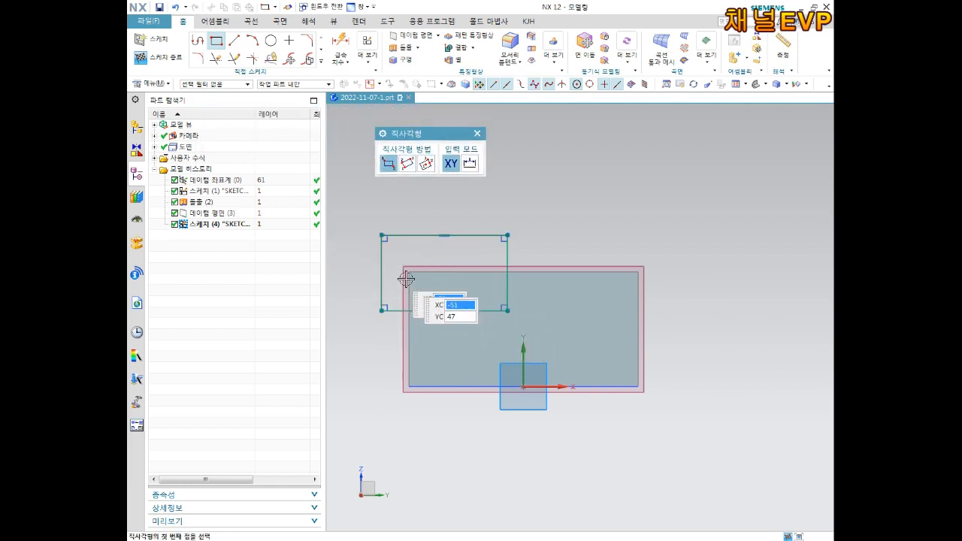
{"action": "scroll", "coordinate": [430, 269], "scroll_direction": "up", "scroll_amount": 3}
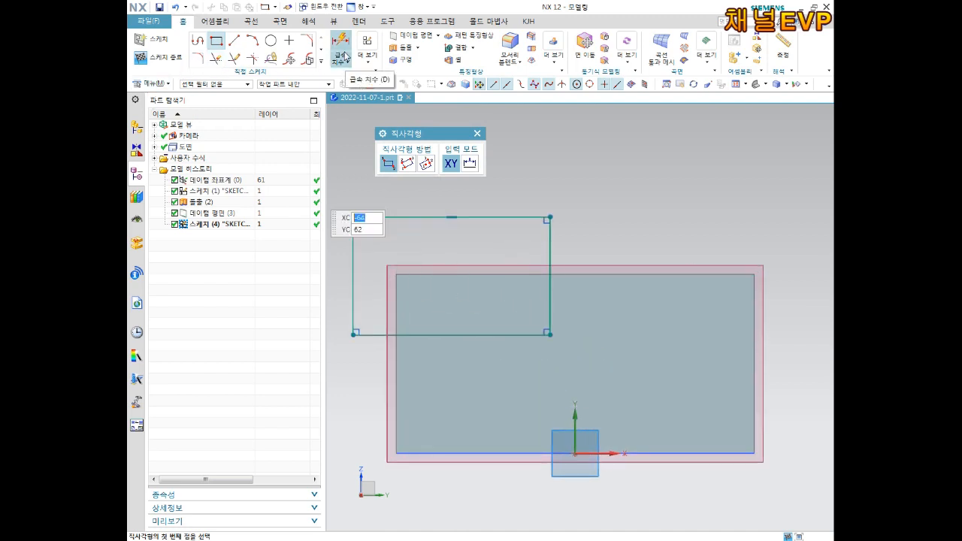
Step: Dimension the rectangle's right side 40 mm from the block's left edge with Rapid Dimension
{"action": "left_click", "coordinate": [342, 50]}
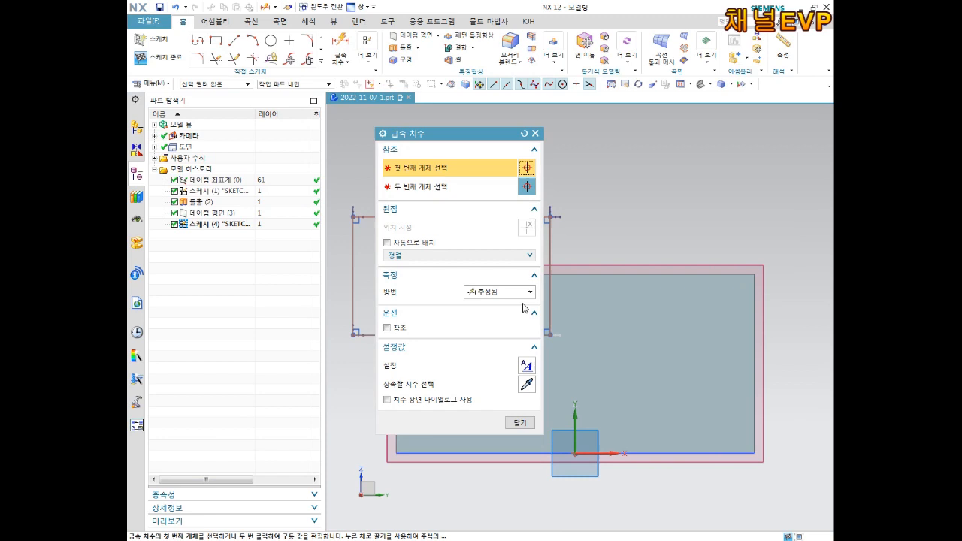
{"action": "mouse_move", "coordinate": [450, 134]}
{"action": "left_mouse_down"}
{"action": "mouse_move", "coordinate": [433, 164]}
{"action": "mouse_move", "coordinate": [254, 191]}
{"action": "left_mouse_up"}
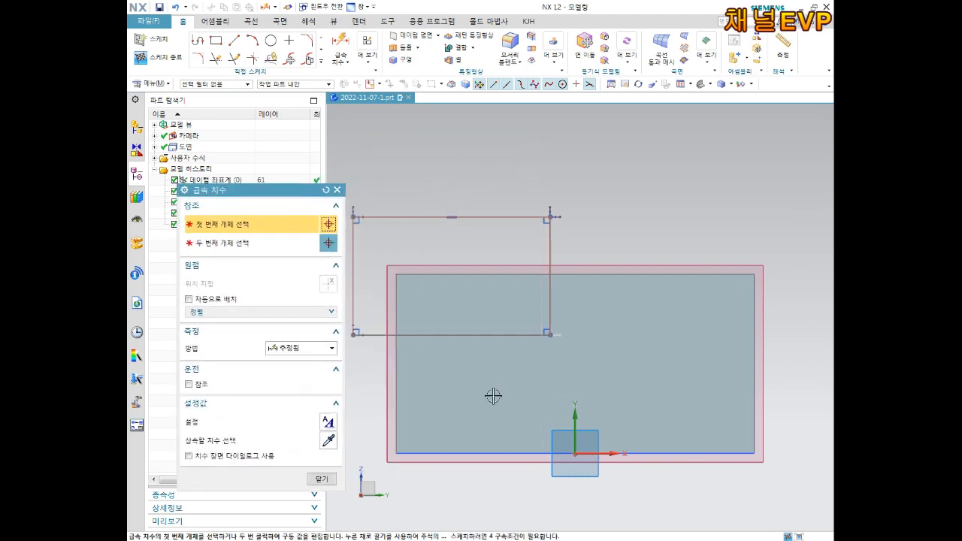
{"action": "scroll", "coordinate": [427, 334], "scroll_direction": "up", "scroll_amount": 3}
{"action": "left_click", "coordinate": [379, 283]}
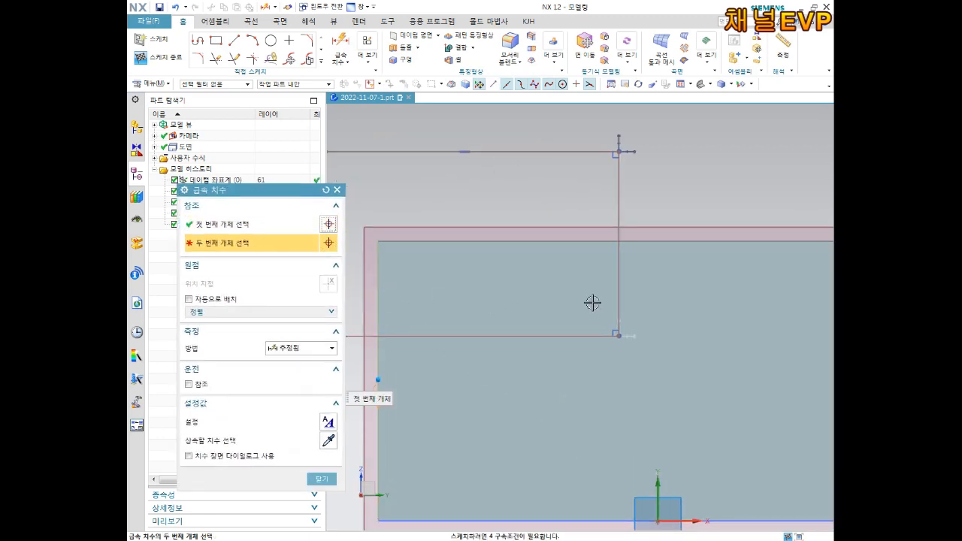
{"action": "left_click", "coordinate": [618, 268]}
{"action": "left_click", "coordinate": [522, 188]}
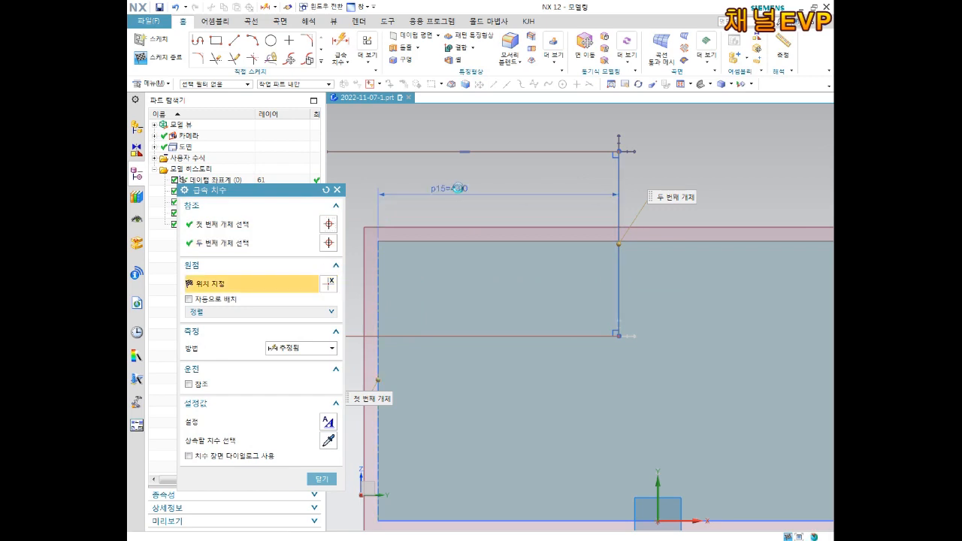
{"action": "type", "text": "40"}
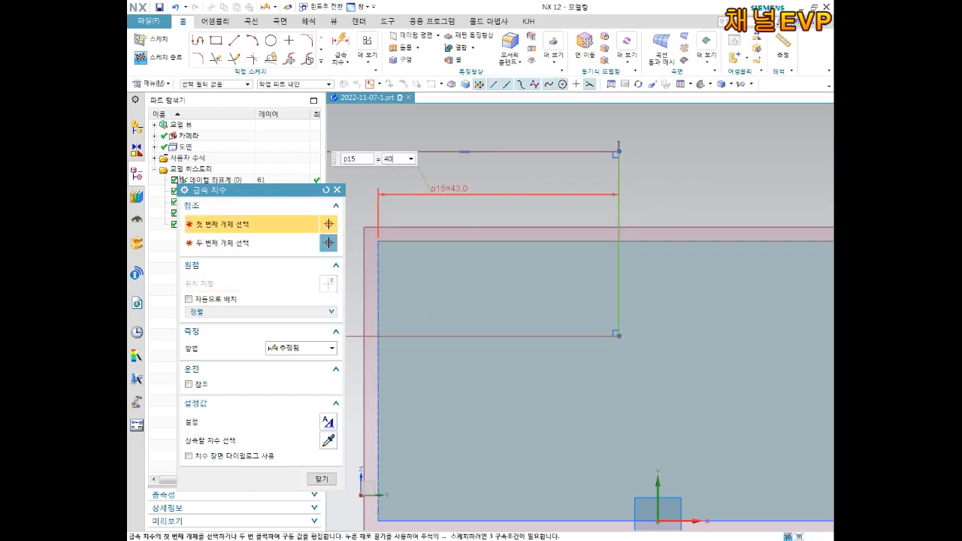
{"action": "key", "text": "Return"}
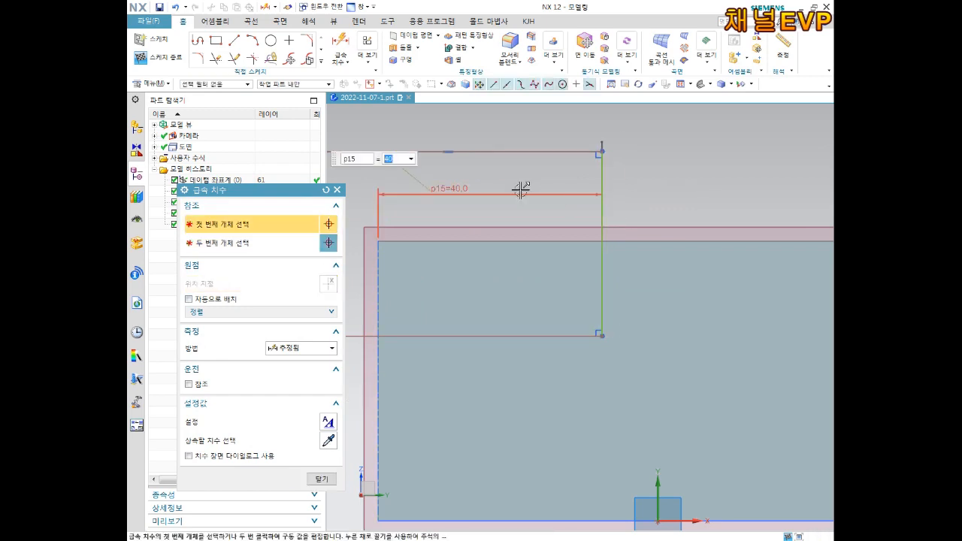
Step: Dimension the rectangle's bottom side 20 mm below the block's top edge and finish the sketch
{"action": "left_click", "coordinate": [456, 239]}
{"action": "left_click", "coordinate": [451, 335]}
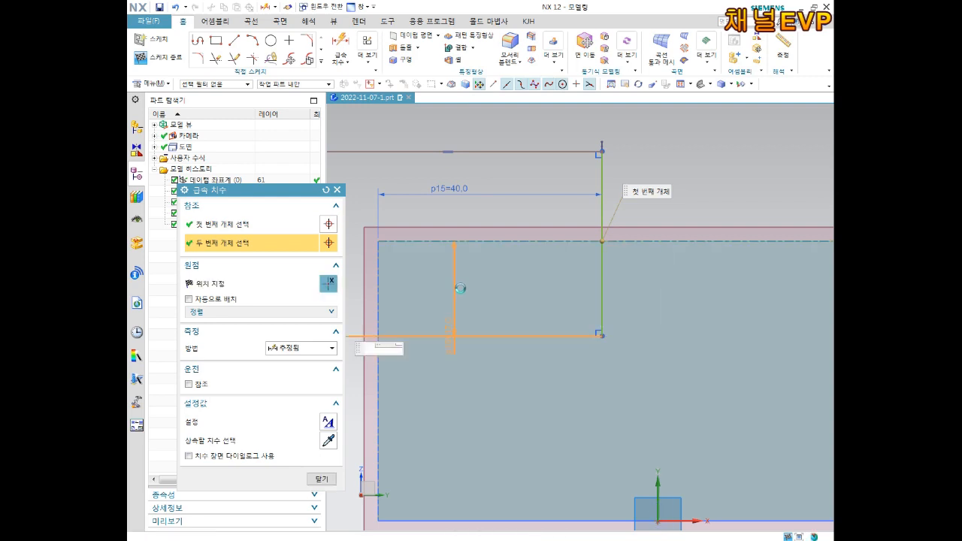
{"action": "left_click", "coordinate": [461, 288]}
{"action": "type", "text": "20"}
{"action": "key", "text": "Return"}
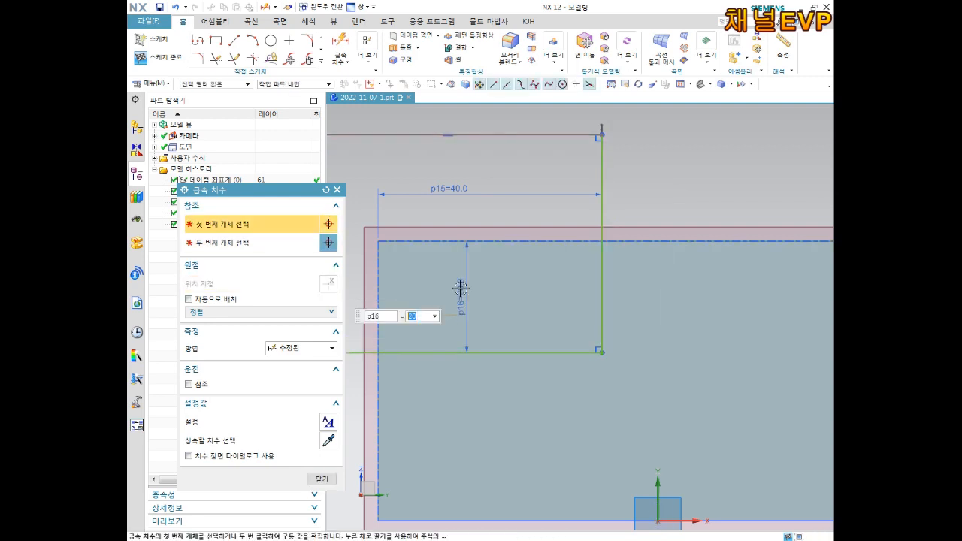
{"action": "scroll", "coordinate": [461, 293], "scroll_direction": "up", "scroll_amount": 1}
{"action": "mouse_move", "coordinate": [515, 286]}
{"action": "middle_mouse_down", "text": "shift"}
{"action": "mouse_move", "coordinate": [634, 293]}
{"action": "mouse_move", "coordinate": [619, 311]}
{"action": "middle_mouse_up", "text": "shift"}
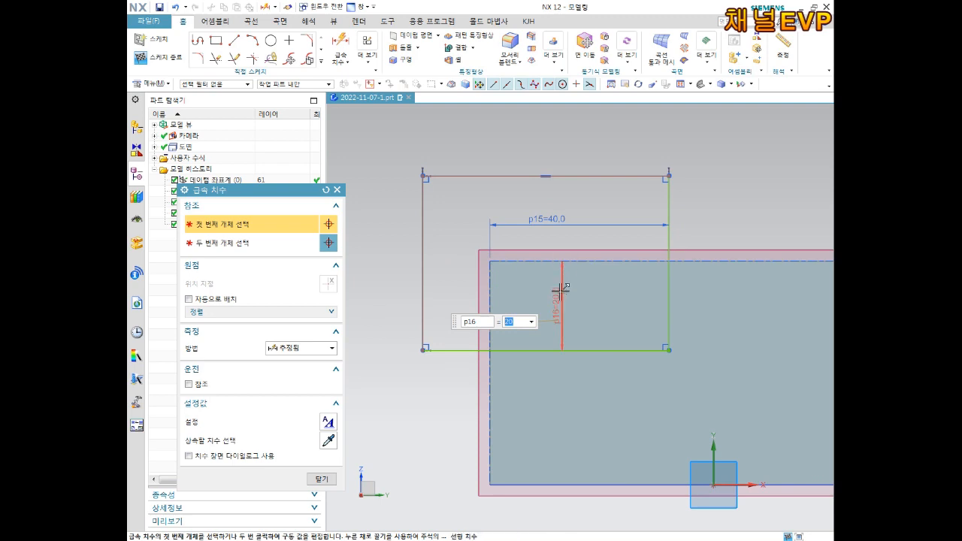
{"action": "middle_click_drag", "start_coordinate": [672, 313], "coordinate": [628, 308], "text": "shift"}
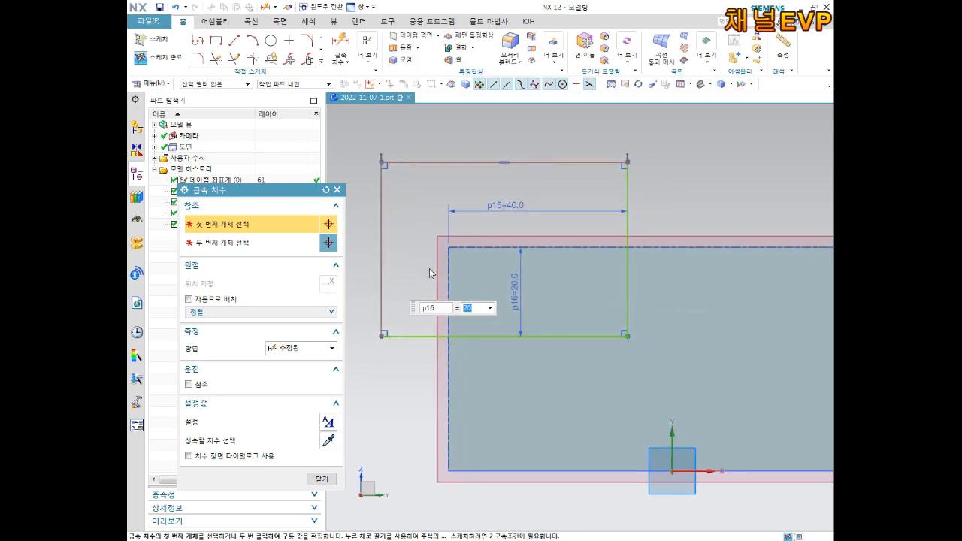
{"action": "left_click", "coordinate": [323, 480]}
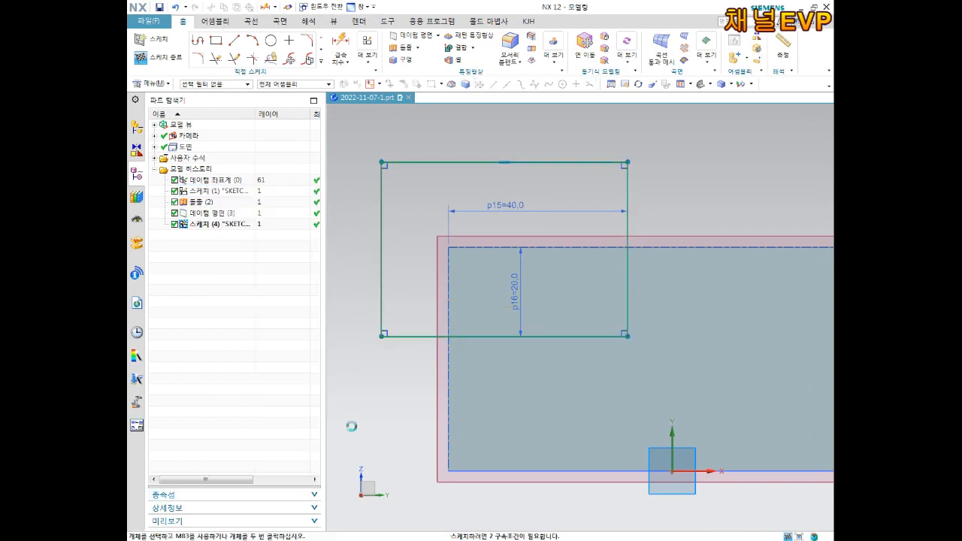
{"action": "left_click", "coordinate": [170, 63]}
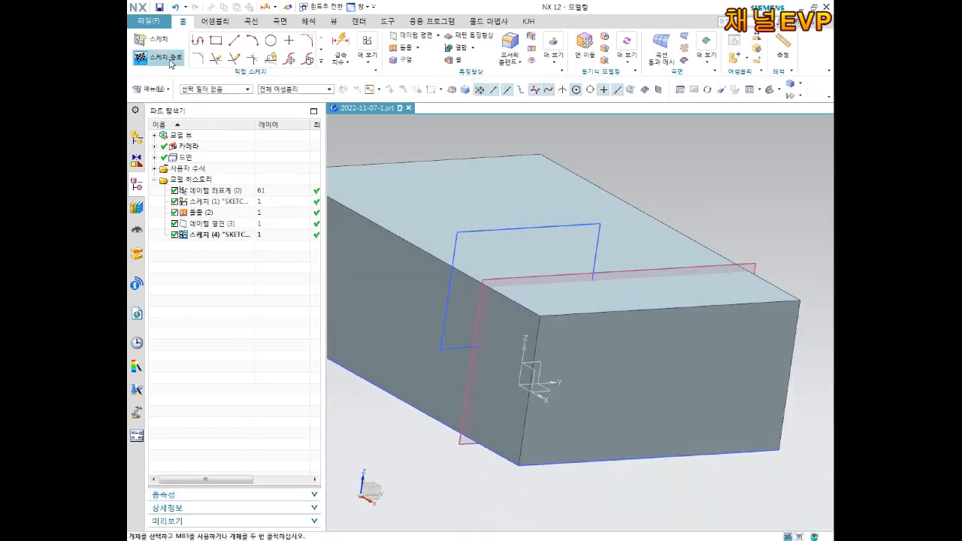
Step: Start an Extrude of the rectangle sketch with an end distance of -50 mm, directed away from the block's near end face
{"action": "mouse_move", "coordinate": [468, 209]}
{"action": "middle_mouse_down"}
{"action": "mouse_move", "coordinate": [515, 209]}
{"action": "mouse_move", "coordinate": [474, 200]}
{"action": "mouse_move", "coordinate": [511, 230]}
{"action": "mouse_move", "coordinate": [612, 238]}
{"action": "mouse_move", "coordinate": [584, 233]}
{"action": "mouse_move", "coordinate": [574, 254]}
{"action": "mouse_move", "coordinate": [630, 215]}
{"action": "mouse_move", "coordinate": [616, 208]}
{"action": "middle_mouse_up"}
{"action": "scroll", "coordinate": [538, 237], "scroll_direction": "up", "scroll_amount": 2}
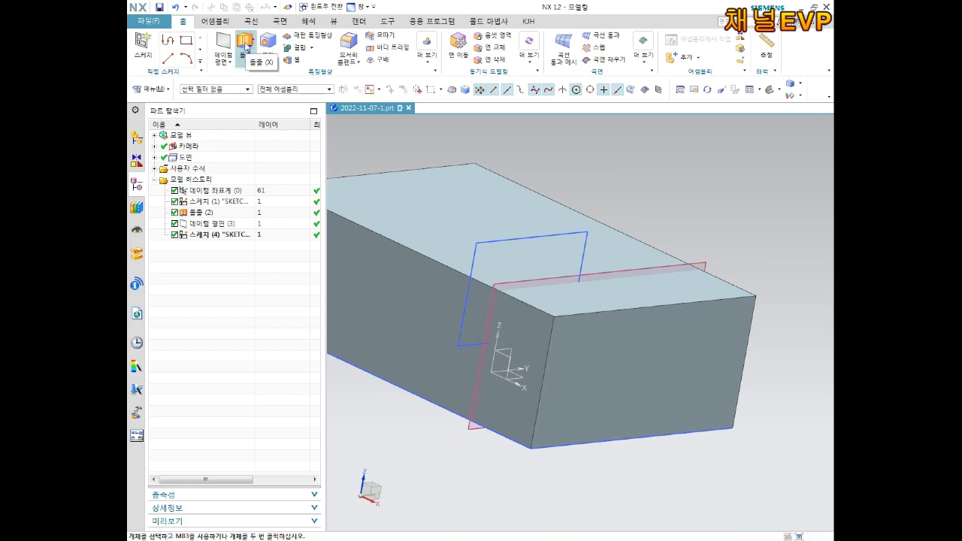
{"action": "left_click", "coordinate": [245, 44]}
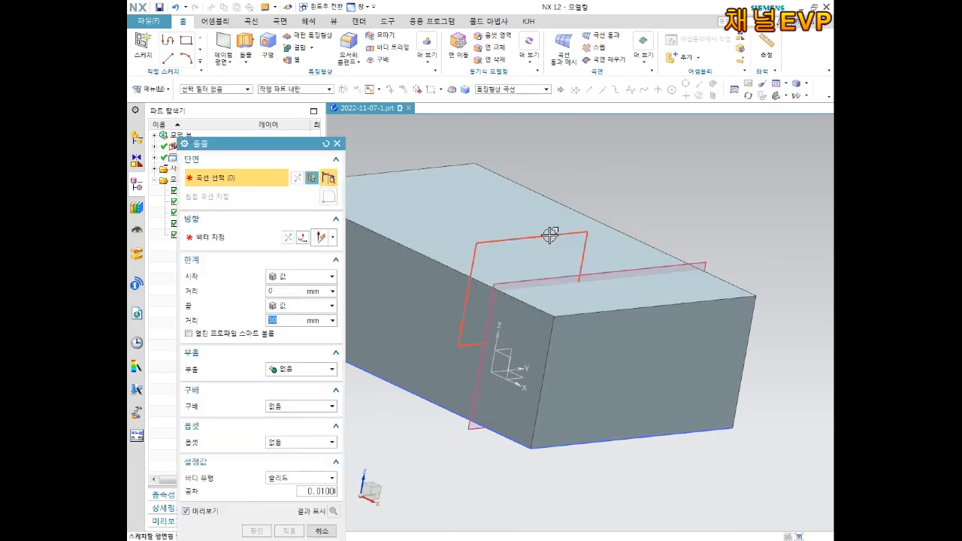
{"action": "middle_click_drag", "start_coordinate": [657, 189], "coordinate": [680, 184]}
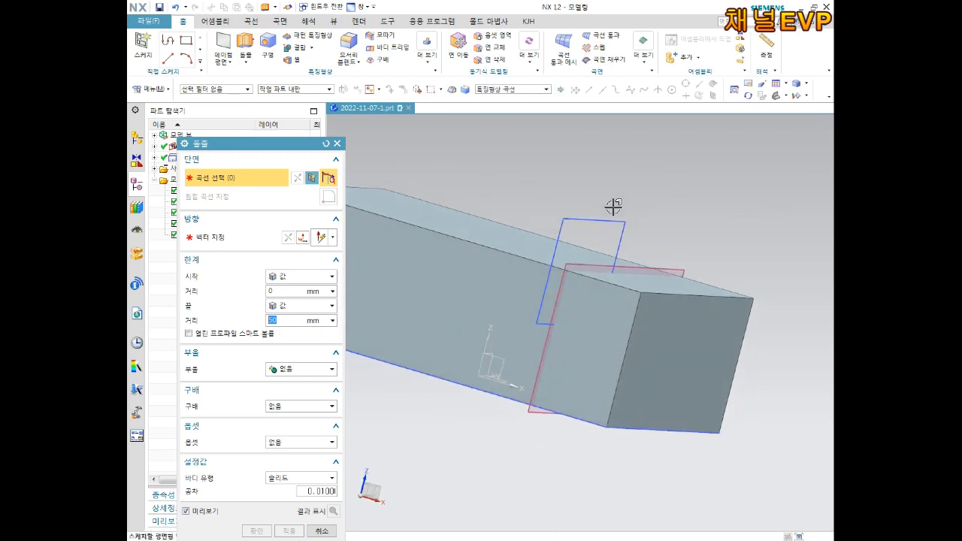
{"action": "left_click", "coordinate": [607, 218]}
{"action": "mouse_move", "coordinate": [608, 215]}
{"action": "middle_mouse_down"}
{"action": "mouse_move", "coordinate": [671, 222]}
{"action": "mouse_move", "coordinate": [643, 222]}
{"action": "mouse_move", "coordinate": [662, 209]}
{"action": "mouse_move", "coordinate": [658, 197]}
{"action": "middle_mouse_up"}
{"action": "scroll", "coordinate": [640, 221], "scroll_direction": "up", "scroll_amount": 3}
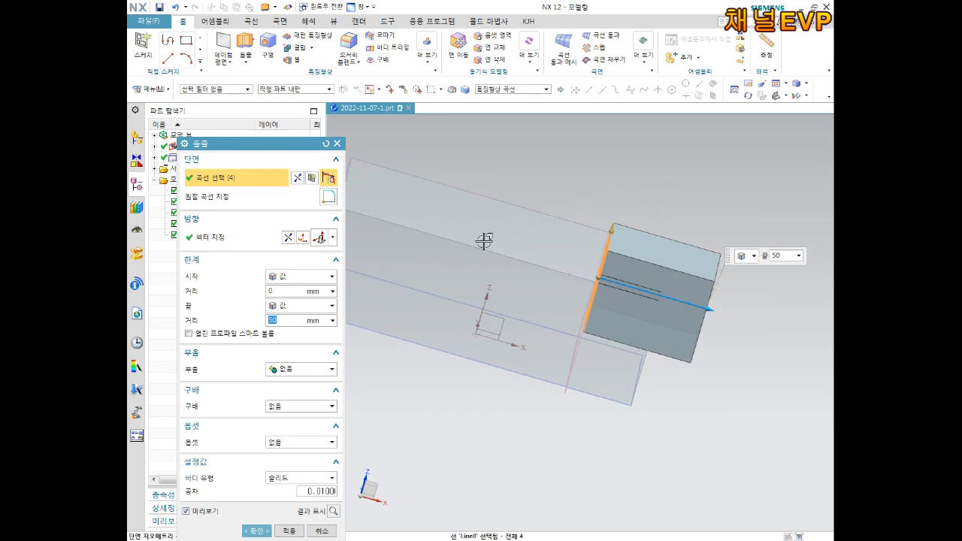
{"action": "middle_click_drag", "start_coordinate": [649, 339], "coordinate": [640, 357]}
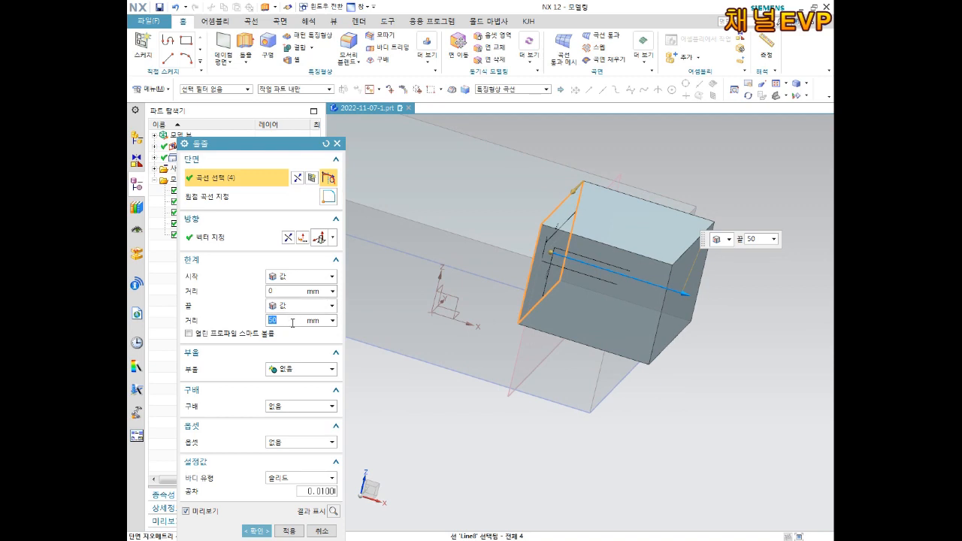
{"action": "type", "text": "50"}
{"action": "key", "text": "Return"}
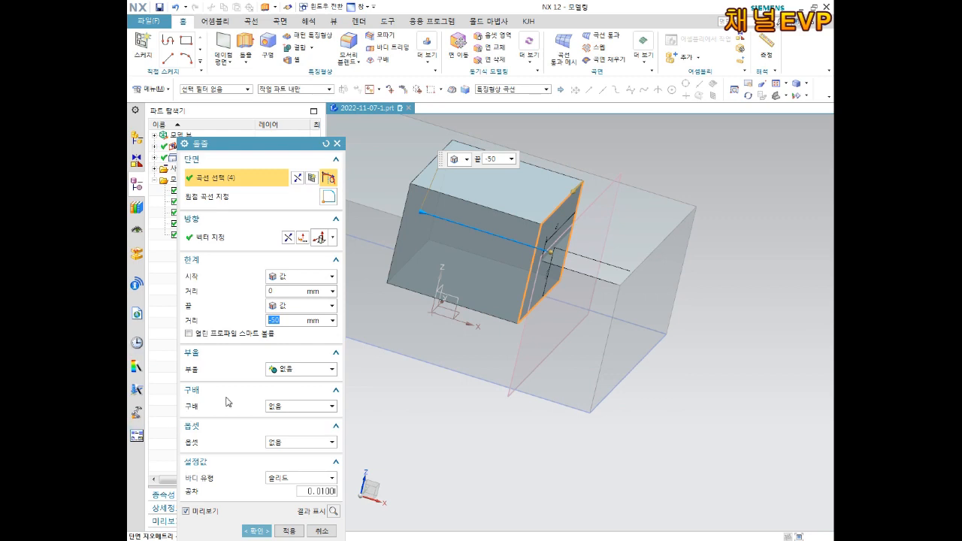
Step: Flip the extrusion direction back and forth to compare both sides of the sketch plane, ending with the original direction
{"action": "scroll", "coordinate": [469, 296], "scroll_direction": "down", "scroll_amount": 2}
{"action": "middle_click_drag", "start_coordinate": [468, 297], "coordinate": [454, 279]}
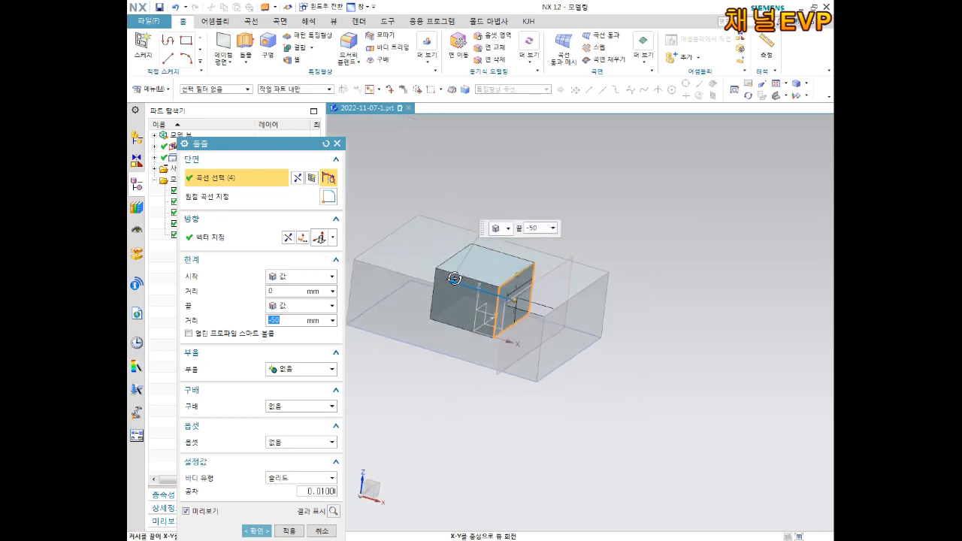
{"action": "scroll", "coordinate": [406, 256], "scroll_direction": "up", "scroll_amount": 3}
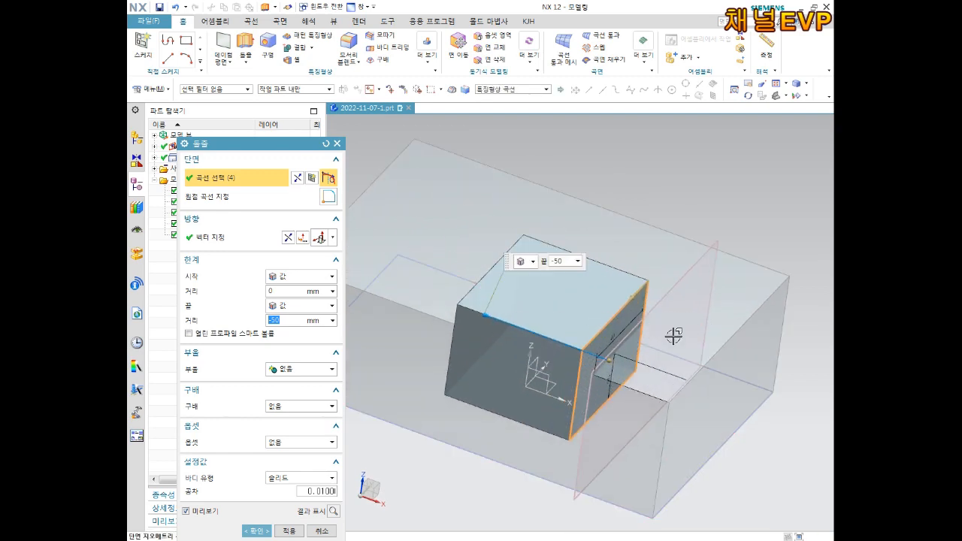
{"action": "scroll", "coordinate": [675, 337], "scroll_direction": "down", "scroll_amount": 2}
{"action": "scroll", "coordinate": [662, 384], "scroll_direction": "up", "scroll_amount": 1}
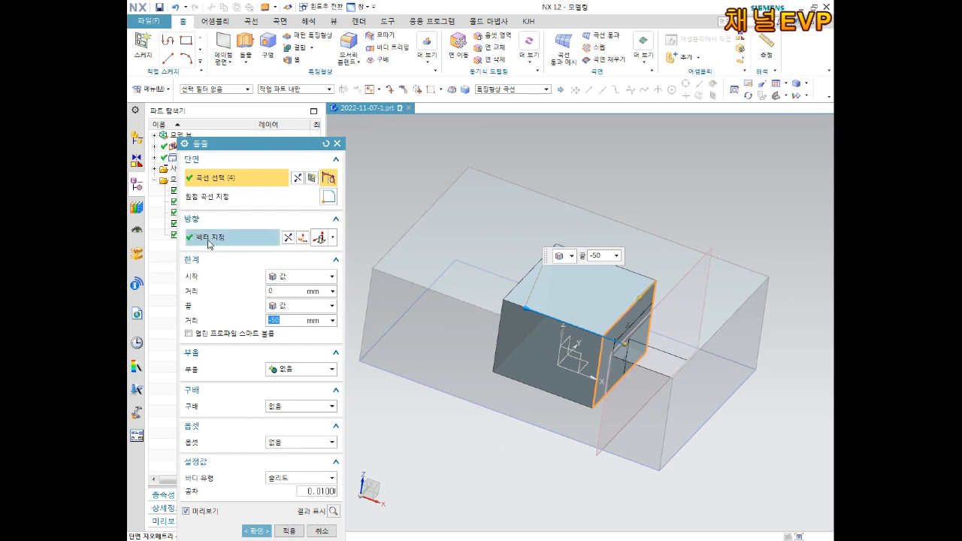
{"action": "left_click", "coordinate": [287, 239]}
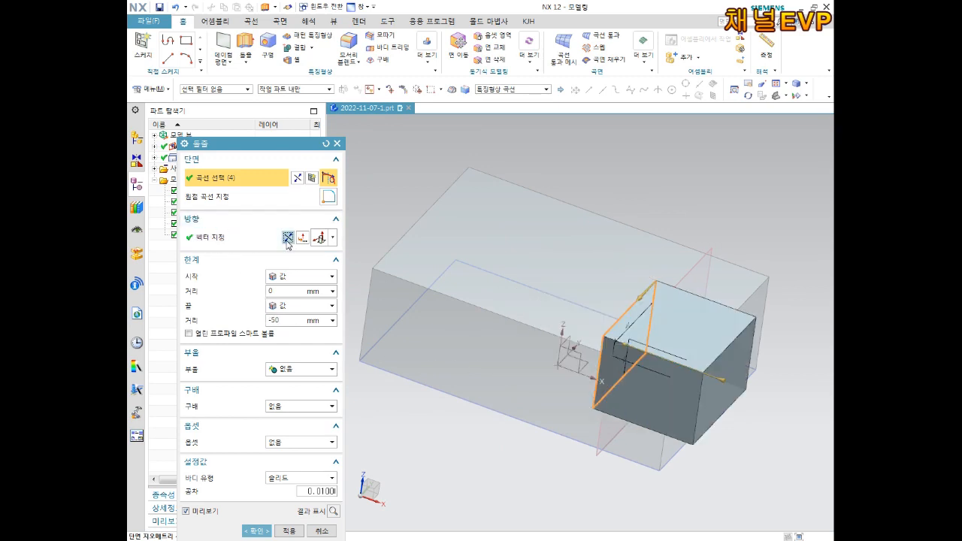
{"action": "left_click", "coordinate": [287, 239]}
{"action": "left_click", "coordinate": [288, 239]}
{"action": "left_click", "coordinate": [287, 239]}
{"action": "left_click", "coordinate": [287, 239]}
{"action": "left_click", "coordinate": [287, 239]}
{"action": "left_click", "coordinate": [287, 239]}
{"action": "left_click", "coordinate": [288, 240]}
{"action": "left_click", "coordinate": [287, 239]}
Step: Set the extrusion's Boolean to Subtract from the block and create the cut
{"action": "left_click", "coordinate": [274, 320]}
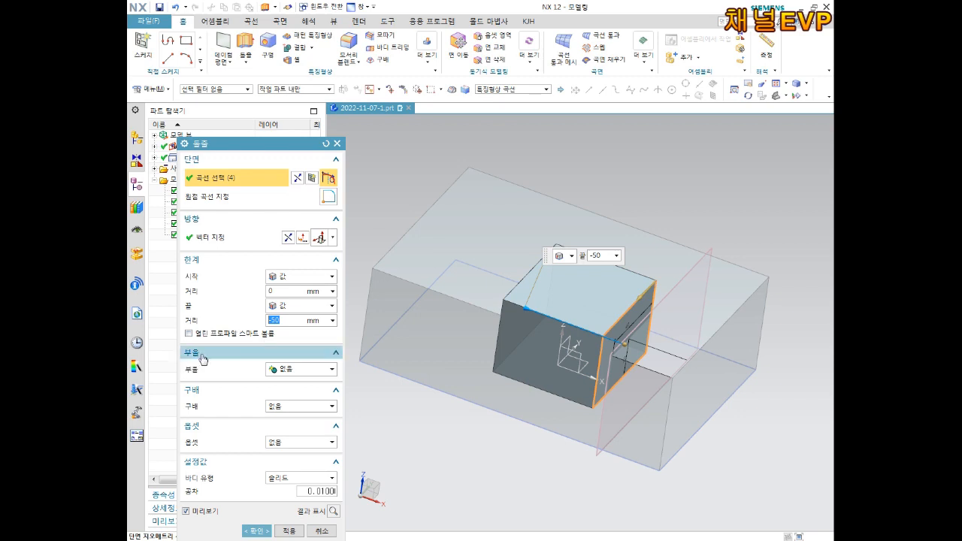
{"action": "left_click", "coordinate": [306, 372]}
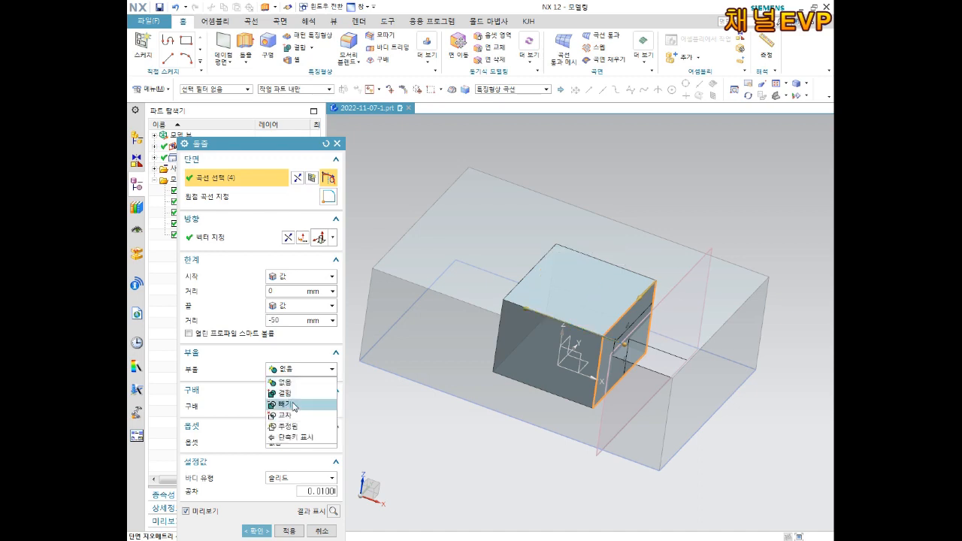
{"action": "left_click", "coordinate": [293, 405]}
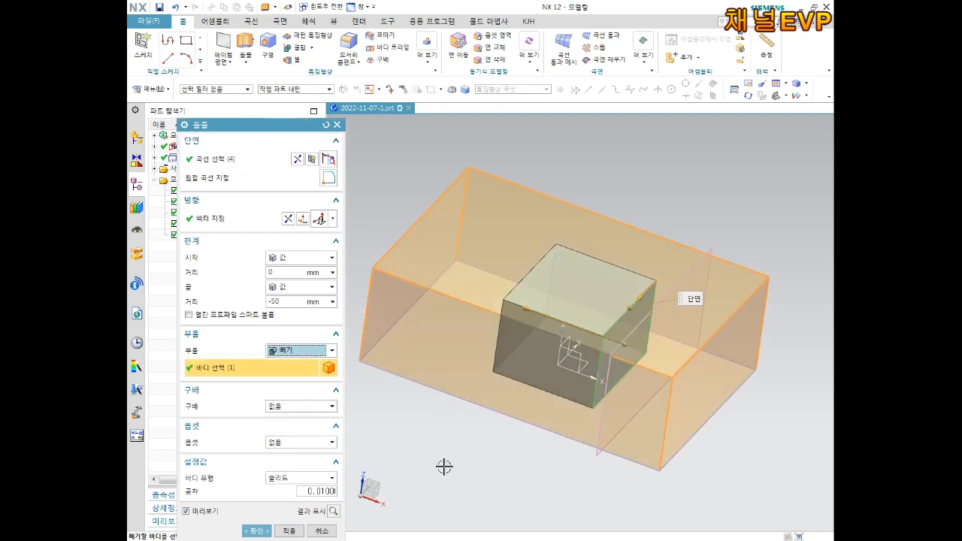
{"action": "left_click", "coordinate": [260, 534]}
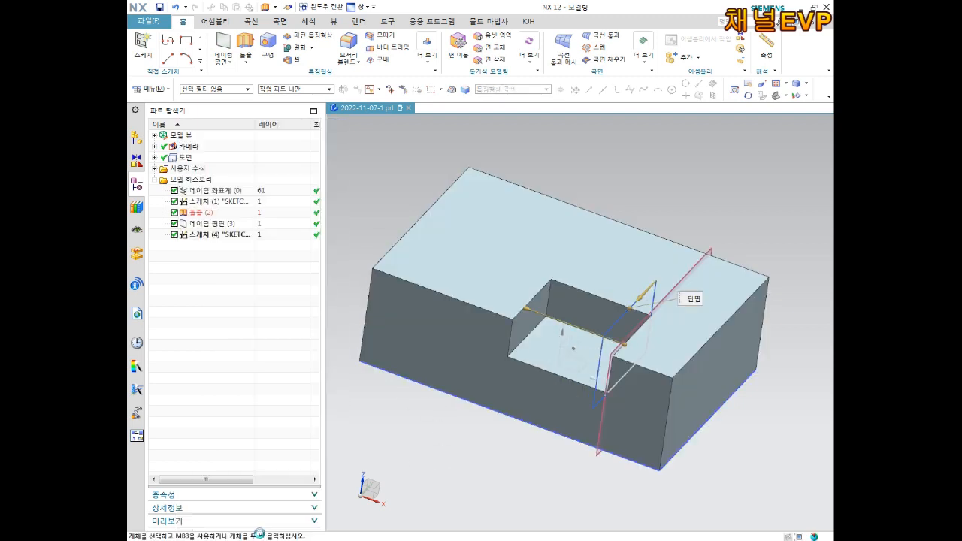
Step: Examine the pocket cut into the block's top and side from several angles
{"action": "middle_click_drag", "start_coordinate": [548, 419], "coordinate": [564, 391]}
{"action": "scroll", "coordinate": [564, 390], "scroll_direction": "up", "scroll_amount": 5}
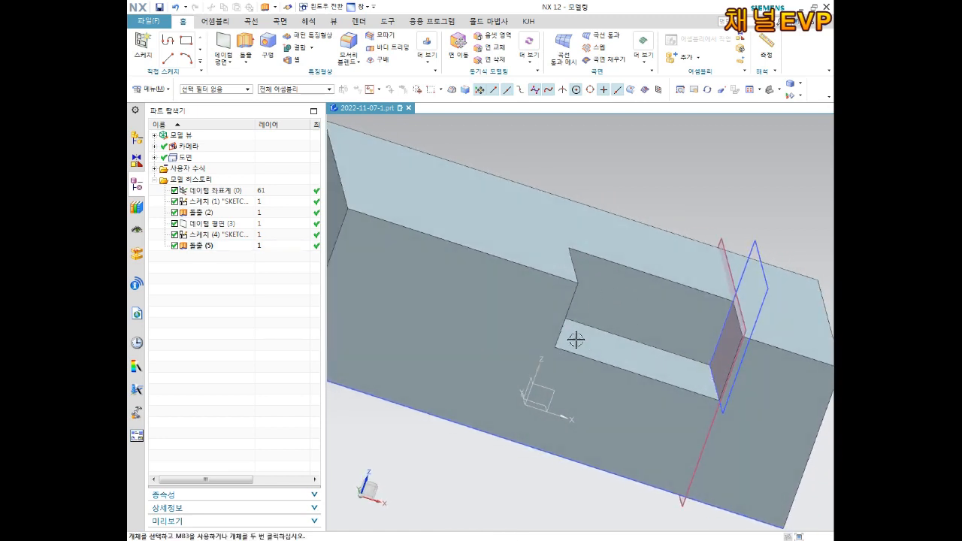
{"action": "left_click", "coordinate": [670, 346]}
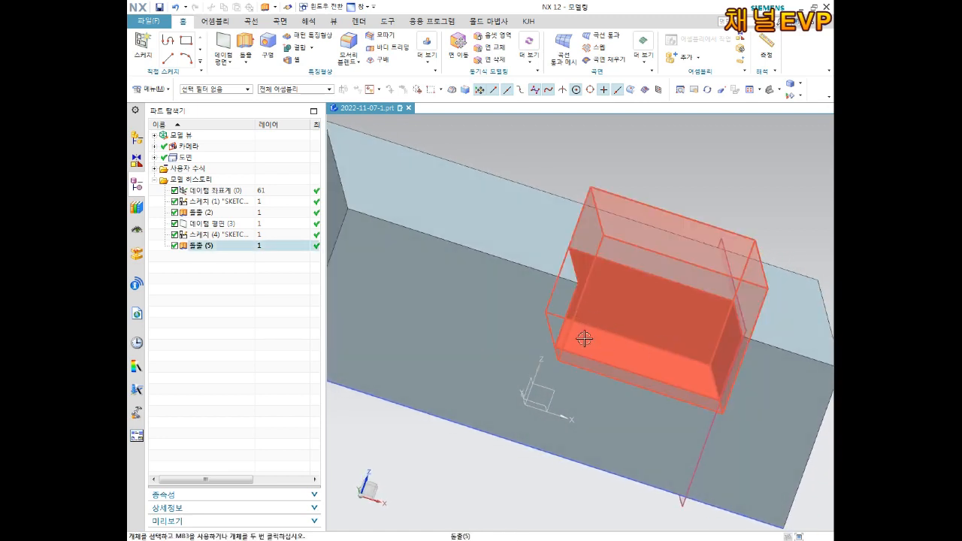
{"action": "scroll", "coordinate": [619, 355], "scroll_direction": "down", "scroll_amount": 1}
{"action": "middle_click_drag", "start_coordinate": [657, 359], "coordinate": [619, 377]}
{"action": "mouse_move", "coordinate": [660, 341]}
{"action": "middle_mouse_down"}
{"action": "mouse_move", "coordinate": [705, 324]}
{"action": "mouse_move", "coordinate": [709, 294]}
{"action": "mouse_move", "coordinate": [700, 323]}
{"action": "mouse_move", "coordinate": [727, 338]}
{"action": "mouse_move", "coordinate": [716, 352]}
{"action": "mouse_move", "coordinate": [699, 275]}
{"action": "mouse_move", "coordinate": [702, 305]}
{"action": "mouse_move", "coordinate": [669, 329]}
{"action": "middle_mouse_up"}
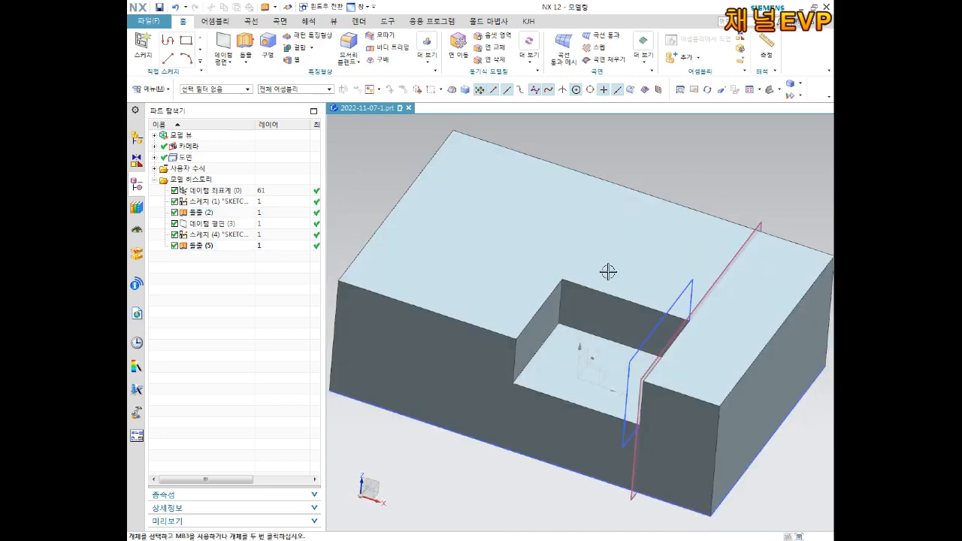
Step: Hide the rectangle sketch that was used to cut the pocket
{"action": "middle_click_drag", "start_coordinate": [603, 282], "coordinate": [613, 241]}
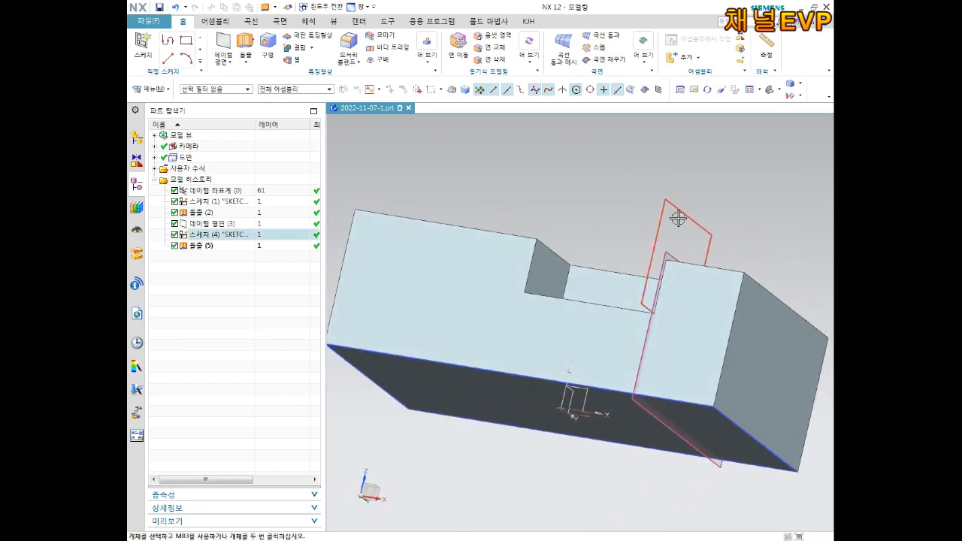
{"action": "middle_click_drag", "start_coordinate": [606, 366], "coordinate": [792, 291]}
{"action": "scroll", "coordinate": [795, 292], "scroll_direction": "up", "scroll_amount": 2}
{"action": "left_click", "coordinate": [667, 253]}
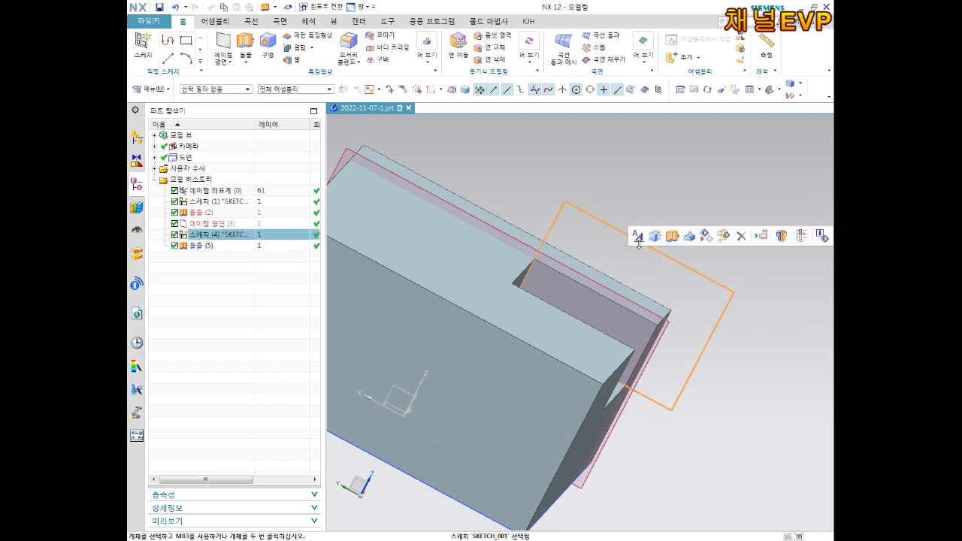
{"action": "left_click", "coordinate": [705, 237]}
{"action": "scroll", "coordinate": [659, 336], "scroll_direction": "up", "scroll_amount": 3}
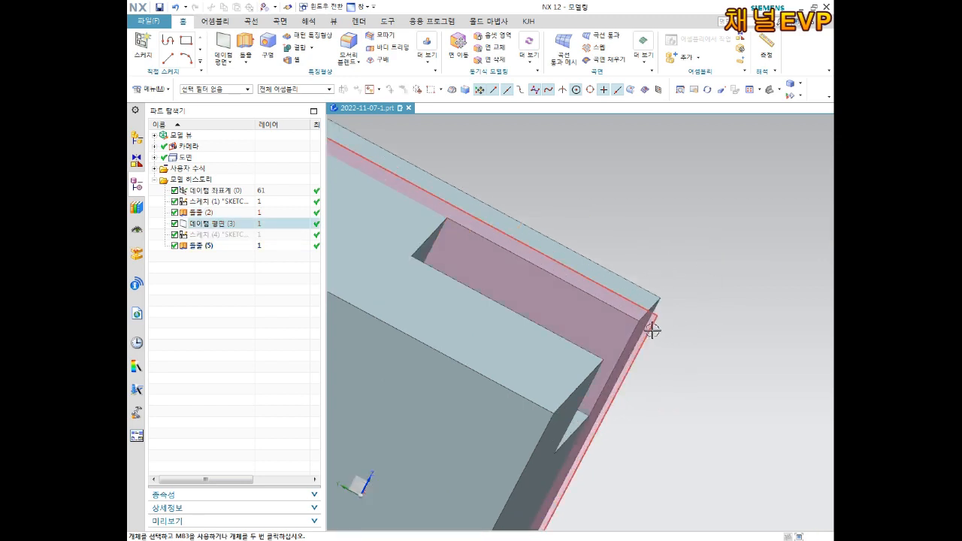
Step: Hide the offset datum plane that carried the pocket's rectangle sketch
{"action": "left_click", "coordinate": [652, 329]}
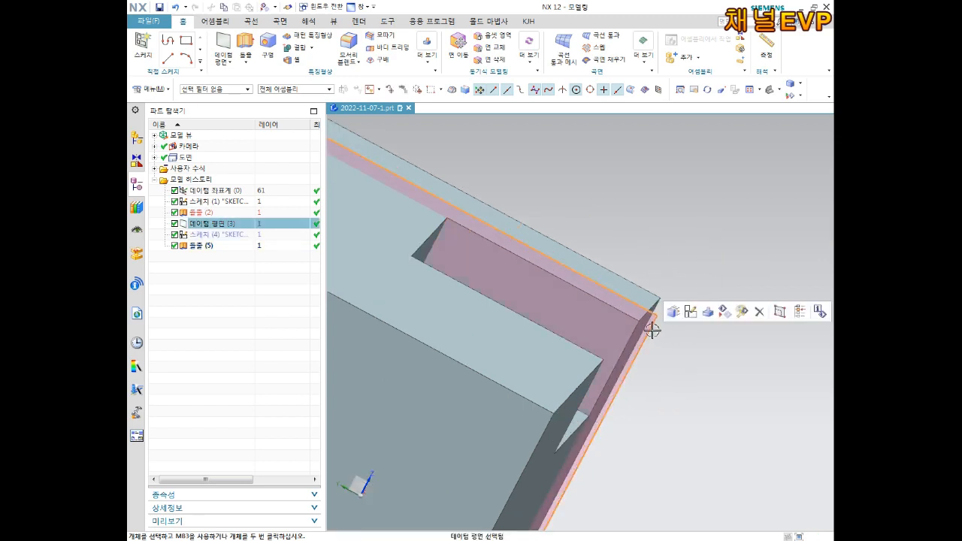
{"action": "left_click", "coordinate": [725, 312]}
{"action": "scroll", "coordinate": [711, 309], "scroll_direction": "down", "scroll_amount": 3}
{"action": "scroll", "coordinate": [526, 357], "scroll_direction": "up", "scroll_amount": 2}
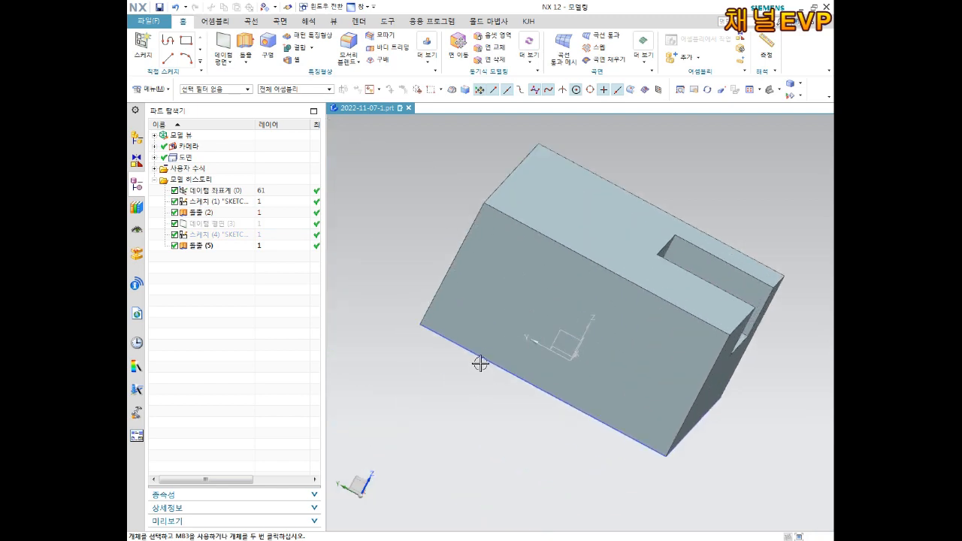
Step: Hide the sketch outlining the block's base and save the part
{"action": "left_click", "coordinate": [480, 364]}
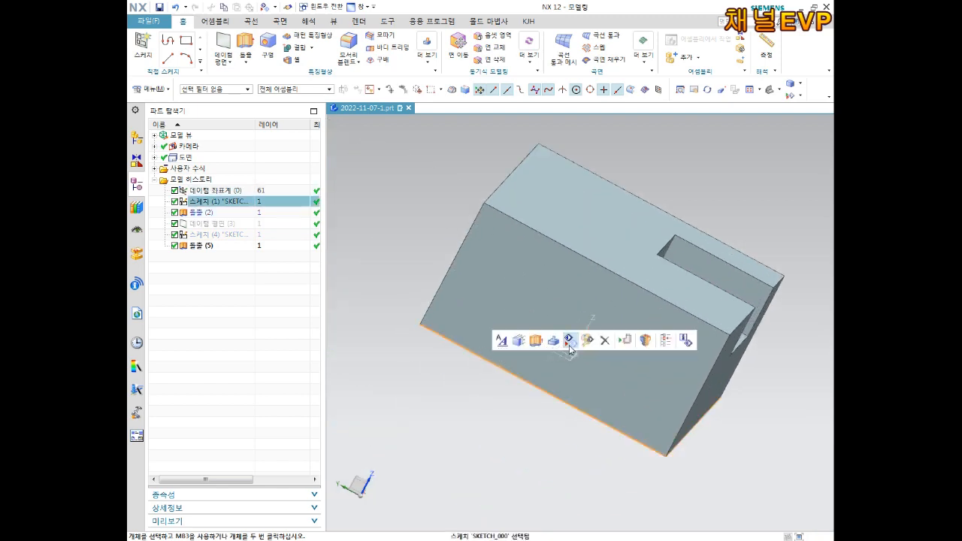
{"action": "left_click", "coordinate": [569, 343]}
{"action": "mouse_move", "coordinate": [612, 350]}
{"action": "middle_mouse_down"}
{"action": "mouse_move", "coordinate": [673, 269]}
{"action": "mouse_move", "coordinate": [694, 268]}
{"action": "mouse_move", "coordinate": [651, 325]}
{"action": "mouse_move", "coordinate": [569, 320]}
{"action": "mouse_move", "coordinate": [613, 323]}
{"action": "mouse_move", "coordinate": [625, 332]}
{"action": "mouse_move", "coordinate": [608, 333]}
{"action": "mouse_move", "coordinate": [617, 344]}
{"action": "mouse_move", "coordinate": [593, 310]}
{"action": "middle_mouse_up"}
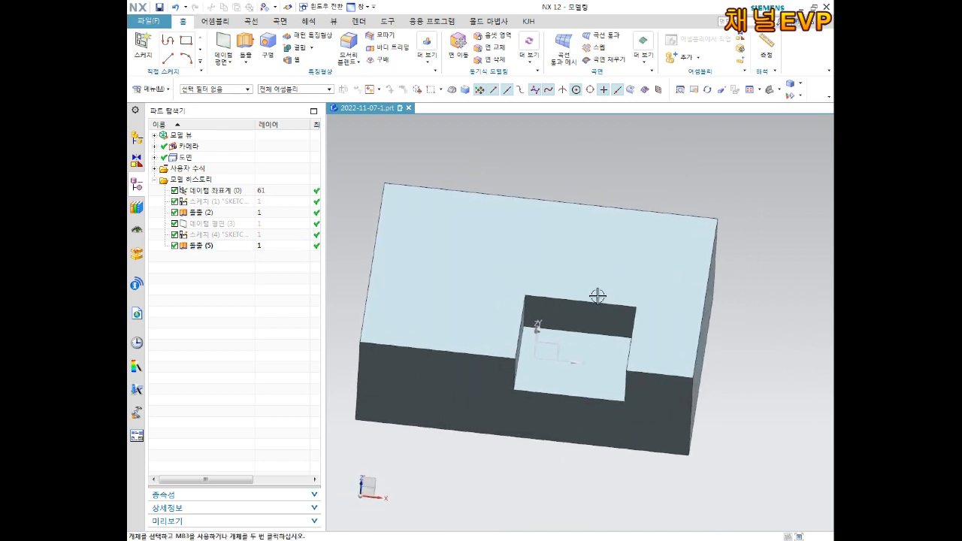
{"action": "left_click", "coordinate": [680, 209]}
{"action": "key", "text": "ctrl+s"}
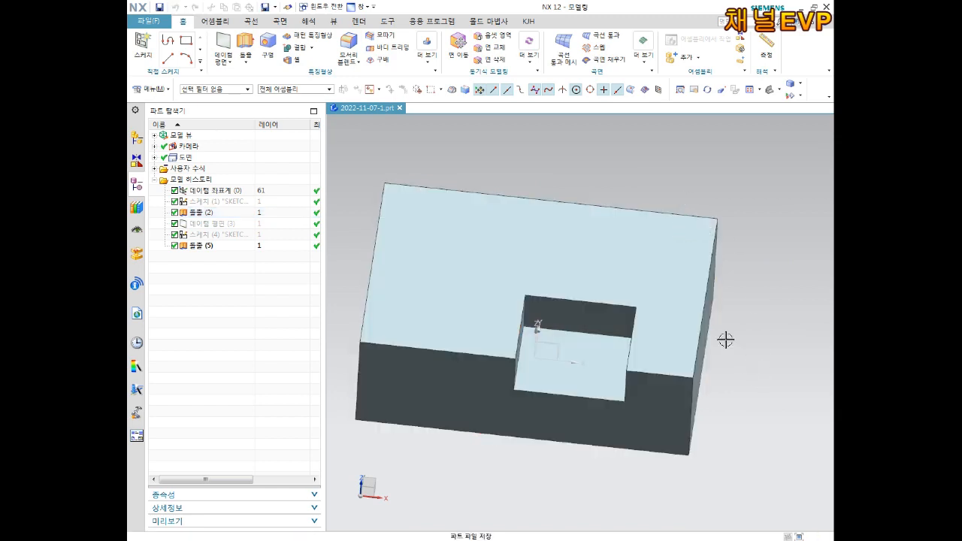
Step: Examine the pocket's floor and walls and the cut feature's extents from several angles and distances
{"action": "middle_click_drag", "start_coordinate": [684, 306], "coordinate": [664, 265]}
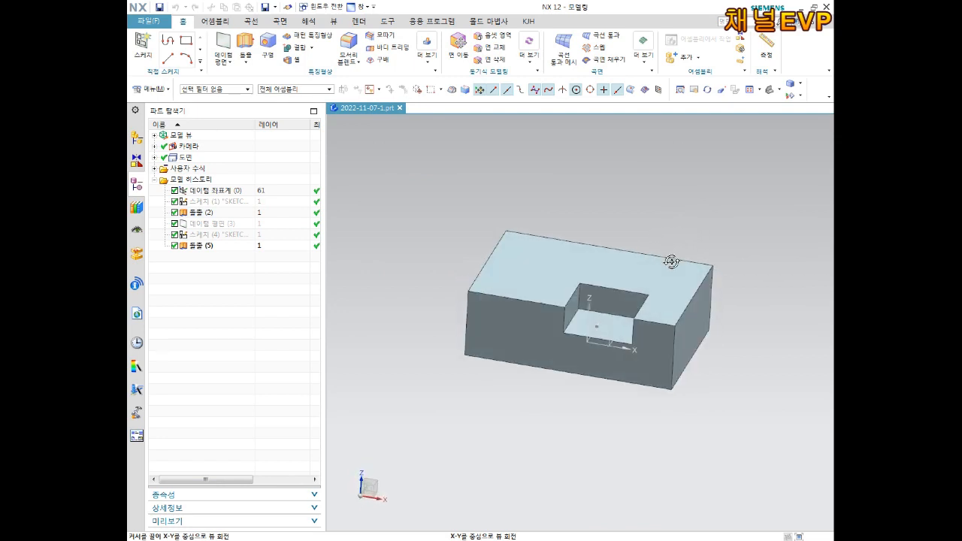
{"action": "scroll", "coordinate": [594, 300], "scroll_direction": "up", "scroll_amount": 8}
{"action": "left_click", "coordinate": [573, 291]}
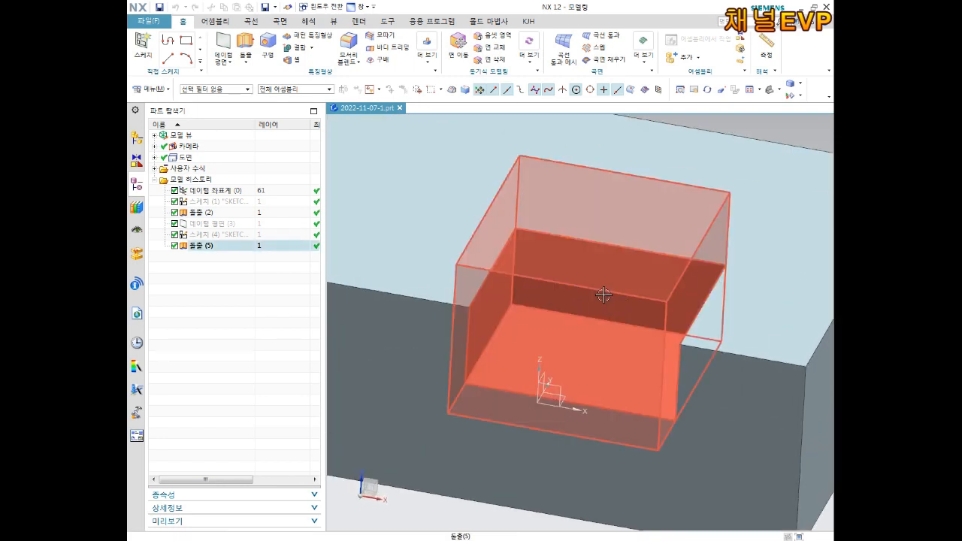
{"action": "scroll", "coordinate": [604, 295], "scroll_direction": "down", "scroll_amount": 2}
{"action": "middle_click_drag", "start_coordinate": [698, 293], "coordinate": [653, 306]}
{"action": "scroll", "coordinate": [656, 291], "scroll_direction": "down", "scroll_amount": 3}
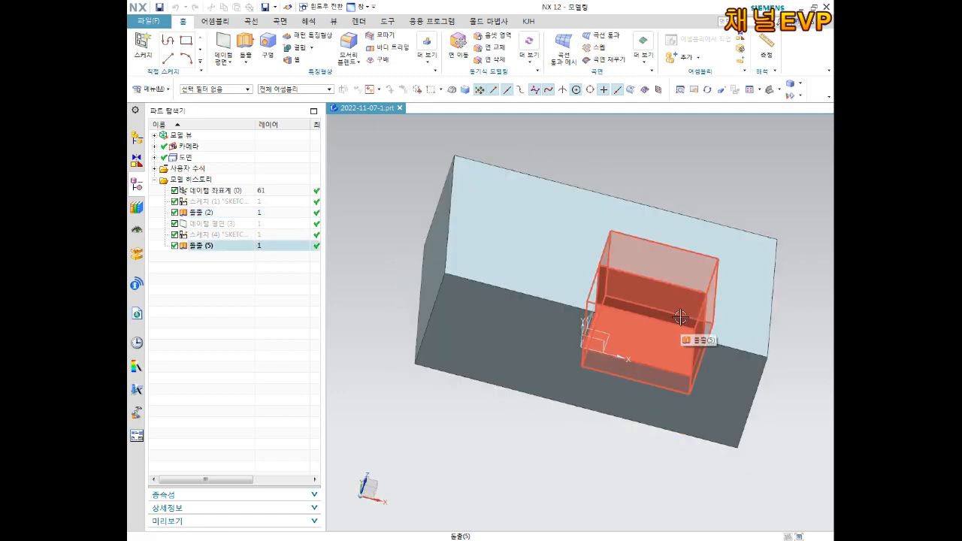
{"action": "middle_click_drag", "start_coordinate": [695, 331], "coordinate": [681, 314]}
{"action": "scroll", "coordinate": [647, 320], "scroll_direction": "up", "scroll_amount": 3}
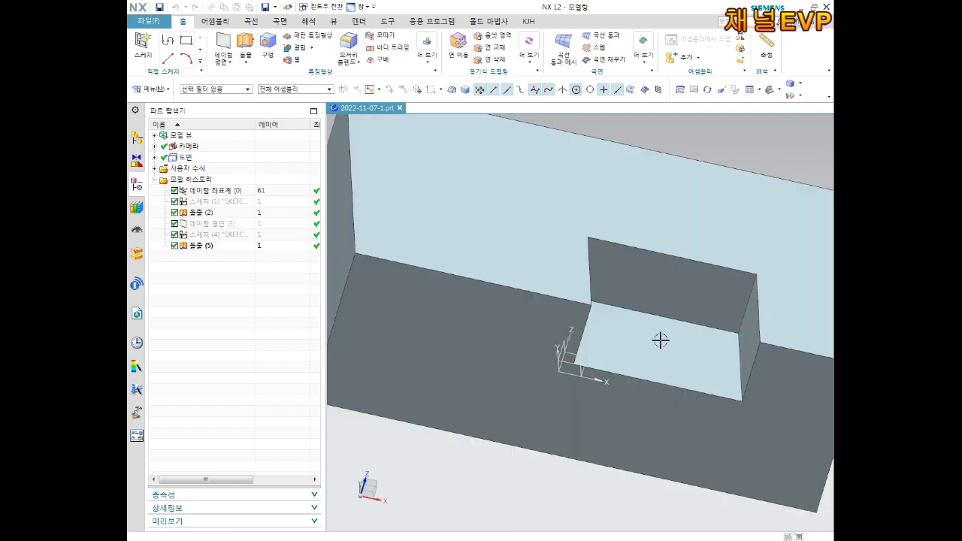
{"action": "mouse_move", "coordinate": [676, 308]}
{"action": "middle_mouse_down"}
{"action": "mouse_move", "coordinate": [636, 298]}
{"action": "mouse_move", "coordinate": [665, 300]}
{"action": "middle_mouse_up"}
{"action": "scroll", "coordinate": [756, 252], "scroll_direction": "up", "scroll_amount": 1}
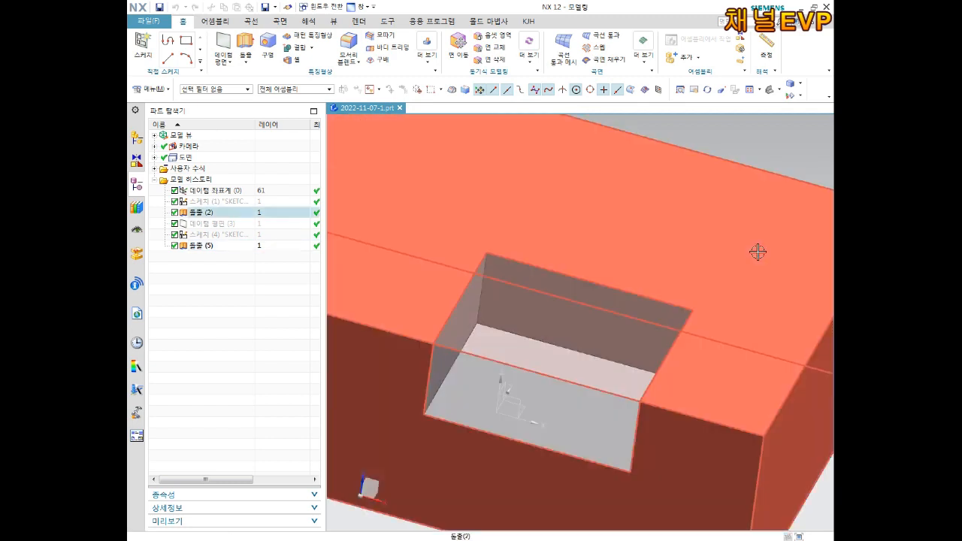
Step: Create an inferred datum plane midway between the pocket's two opposite side faces
{"action": "left_click", "coordinate": [225, 47]}
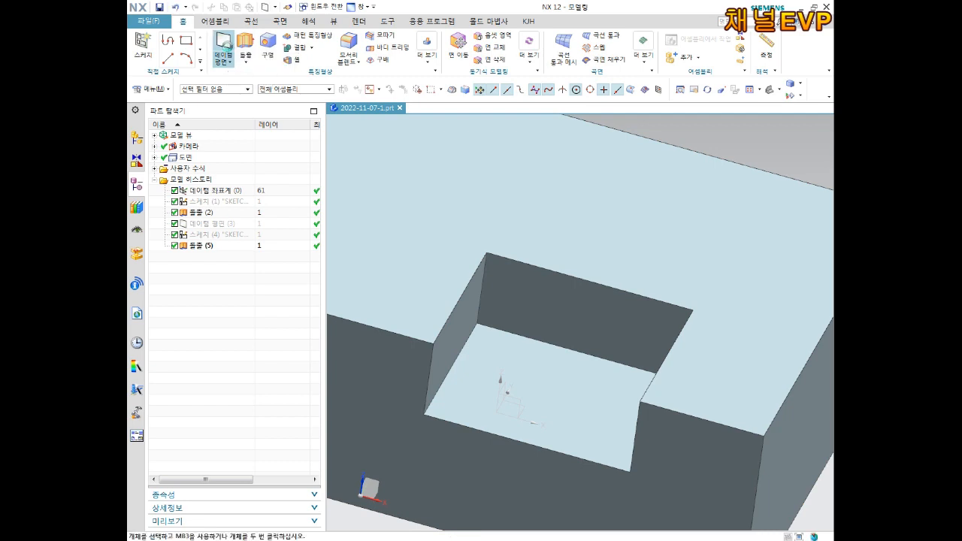
{"action": "scroll", "coordinate": [569, 298], "scroll_direction": "down", "scroll_amount": 3}
{"action": "middle_click_drag", "start_coordinate": [569, 299], "coordinate": [541, 285]}
{"action": "scroll", "coordinate": [514, 282], "scroll_direction": "up", "scroll_amount": 5}
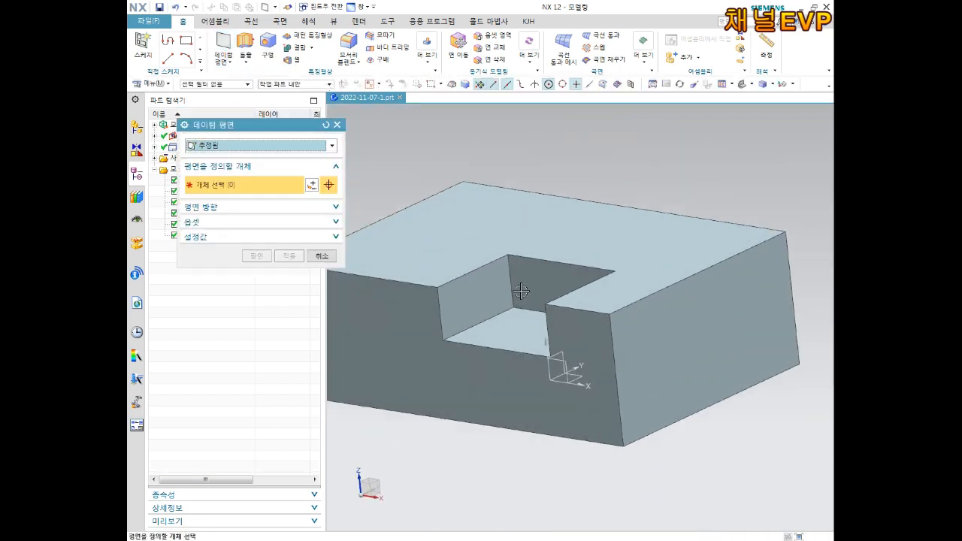
{"action": "left_click", "coordinate": [464, 296]}
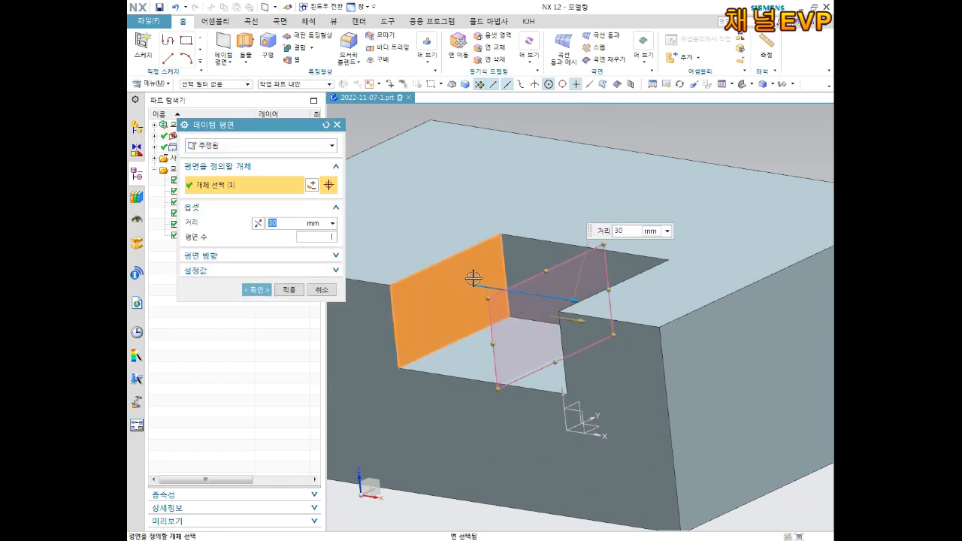
{"action": "scroll", "coordinate": [496, 316], "scroll_direction": "down", "scroll_amount": 2}
{"action": "middle_click_drag", "start_coordinate": [545, 329], "coordinate": [632, 320]}
{"action": "scroll", "coordinate": [660, 316], "scroll_direction": "up", "scroll_amount": 2}
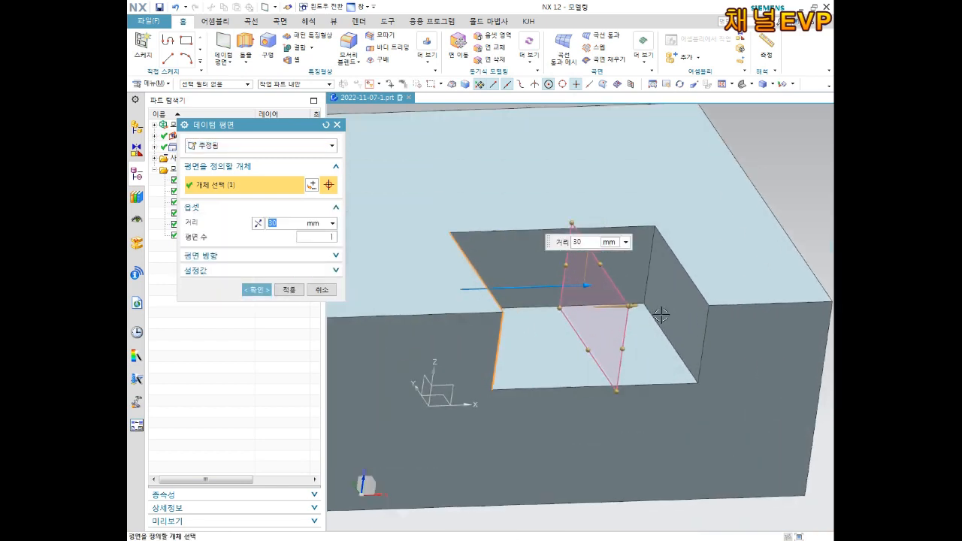
{"action": "left_click", "coordinate": [673, 277]}
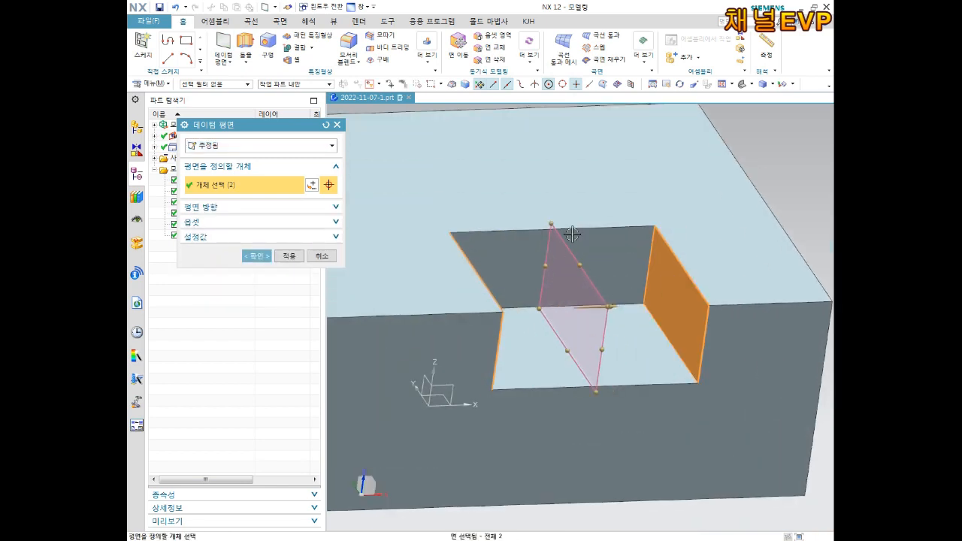
{"action": "middle_click_drag", "start_coordinate": [604, 298], "coordinate": [585, 310]}
{"action": "middle_click_drag", "start_coordinate": [389, 304], "coordinate": [659, 308]}
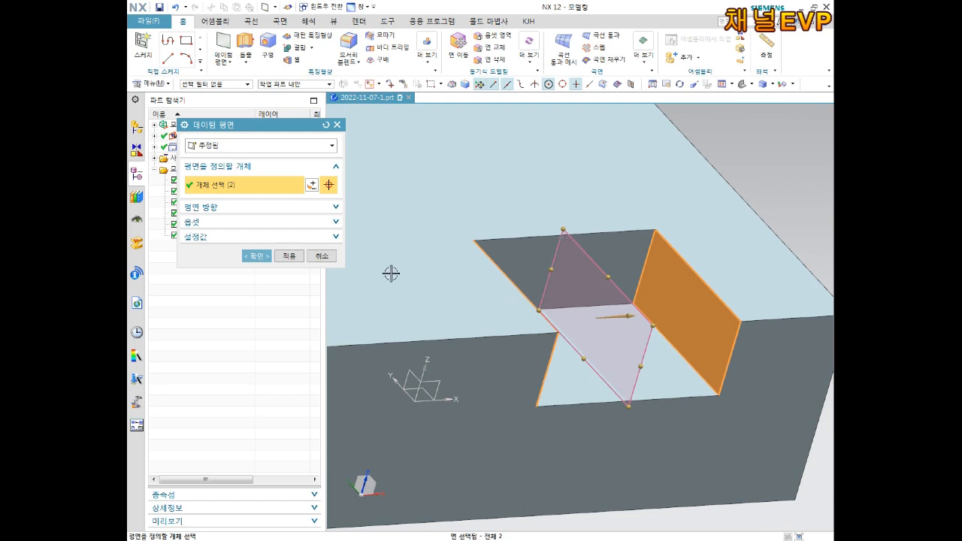
{"action": "left_click", "coordinate": [261, 257]}
Step: Start a new sketch on the datum plane in the middle of the pocket
{"action": "middle_click_drag", "start_coordinate": [503, 324], "coordinate": [544, 294]}
{"action": "middle_click_drag", "start_coordinate": [537, 338], "coordinate": [598, 348]}
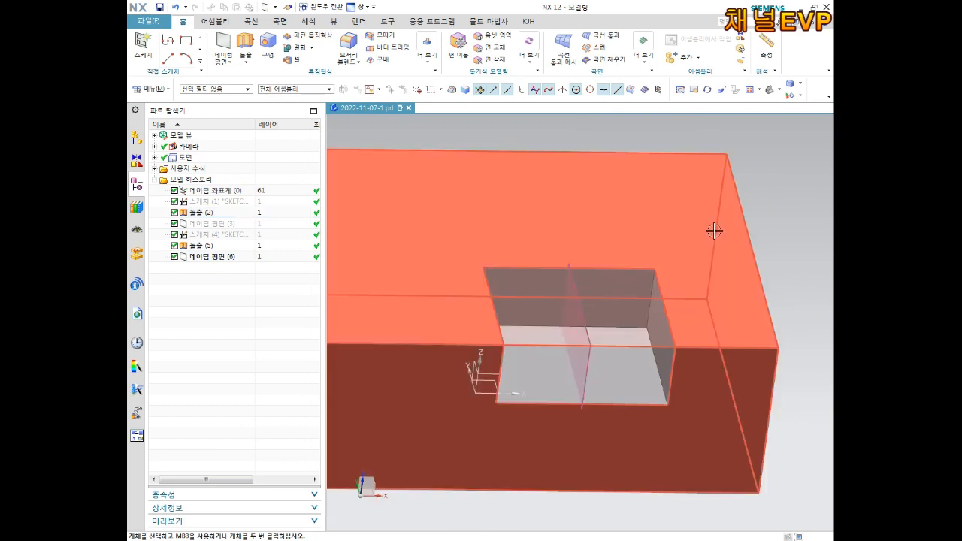
{"action": "middle_click_drag", "start_coordinate": [687, 221], "coordinate": [601, 279]}
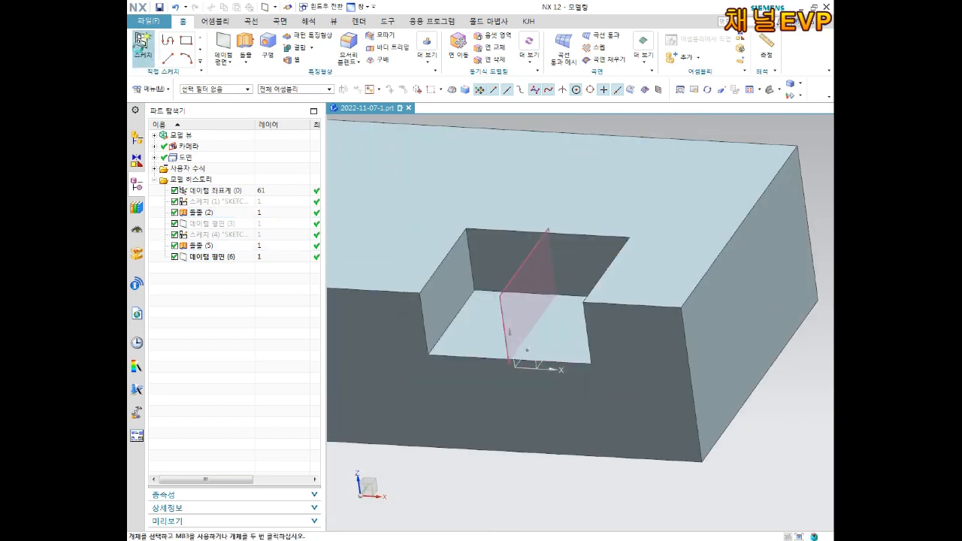
{"action": "left_click", "coordinate": [141, 50]}
{"action": "scroll", "coordinate": [504, 282], "scroll_direction": "up", "scroll_amount": 3}
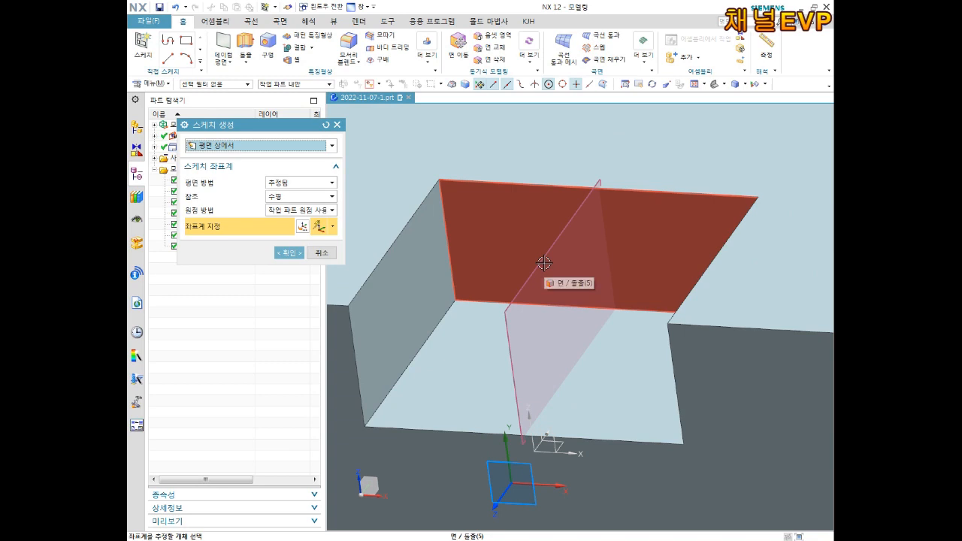
{"action": "left_click", "coordinate": [506, 316]}
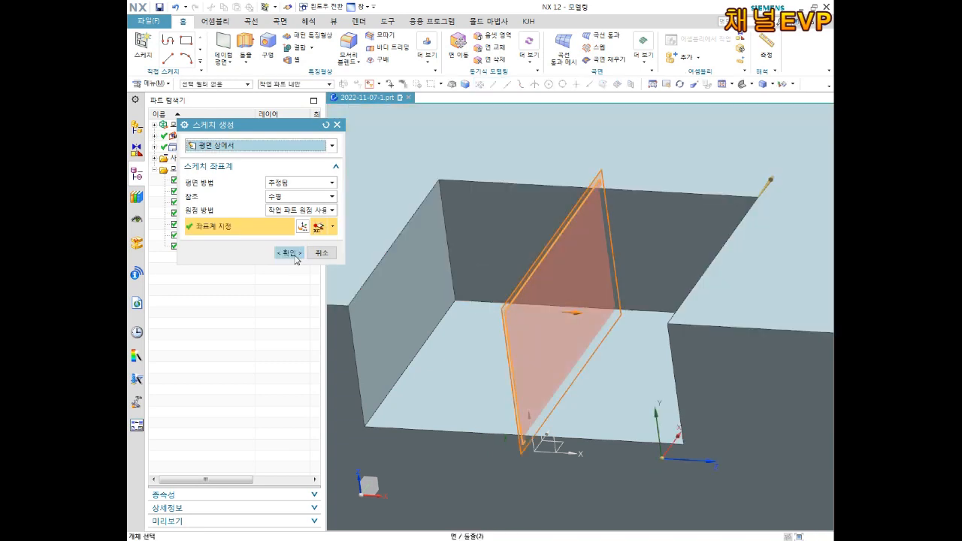
{"action": "left_click", "coordinate": [294, 256]}
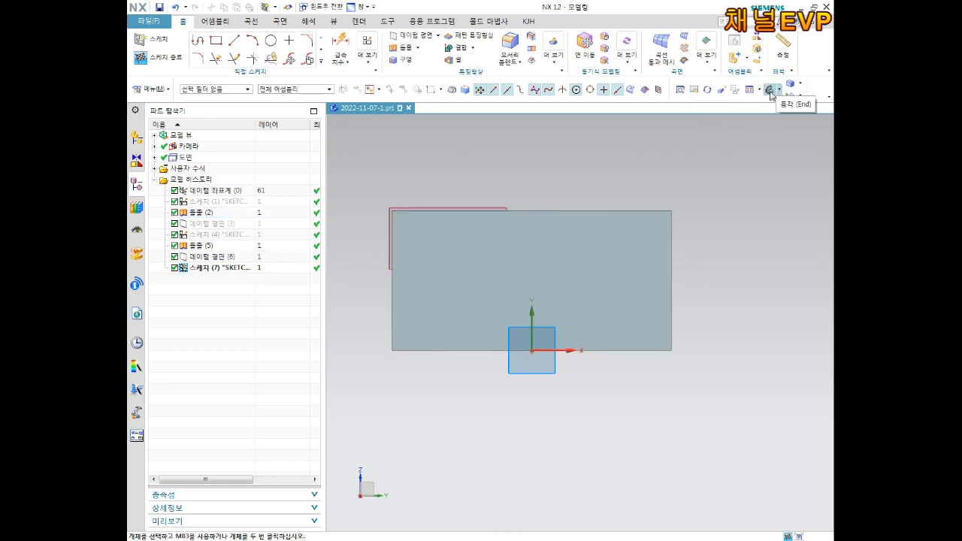
Step: Set the model's rendering style to Static Wireframe so the pocket's hidden edges show in the sketch view
{"action": "key", "text": "ctrl+shift+c"}
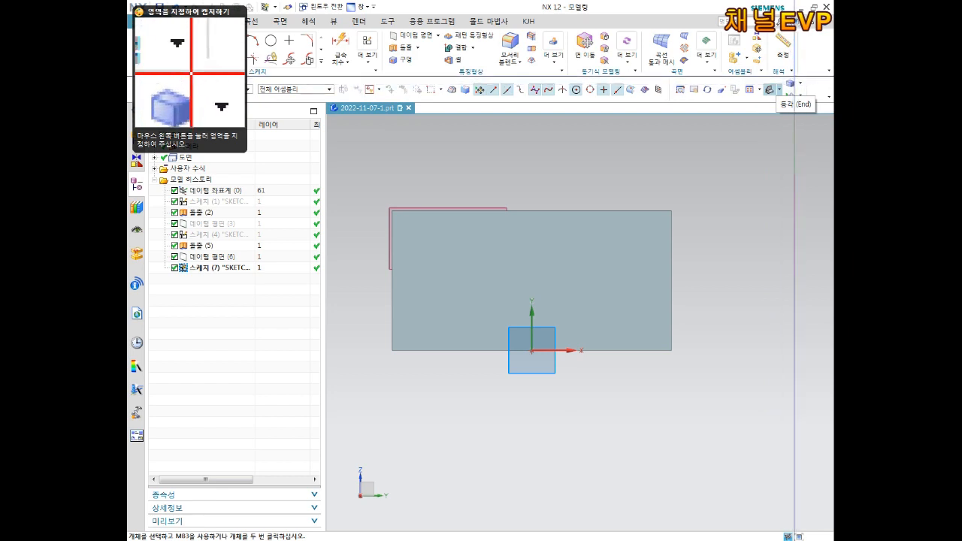
{"action": "key", "text": "Escape"}
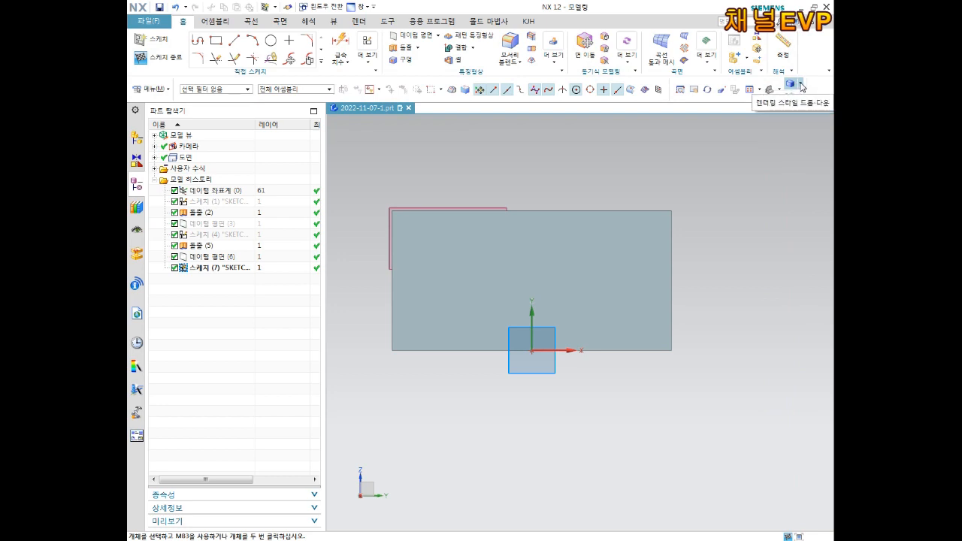
{"action": "left_click", "coordinate": [802, 85]}
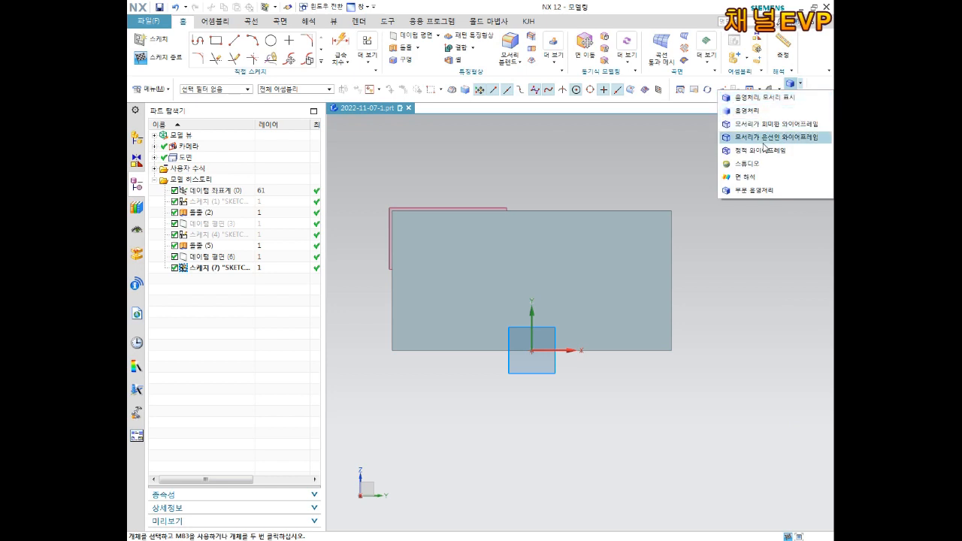
{"action": "left_click", "coordinate": [762, 150]}
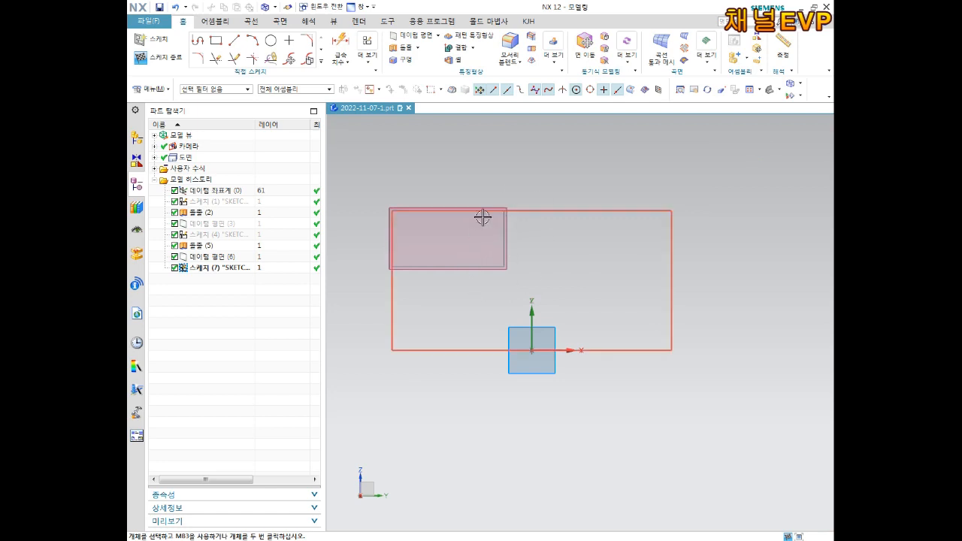
{"action": "scroll", "coordinate": [481, 232], "scroll_direction": "up", "scroll_amount": 4}
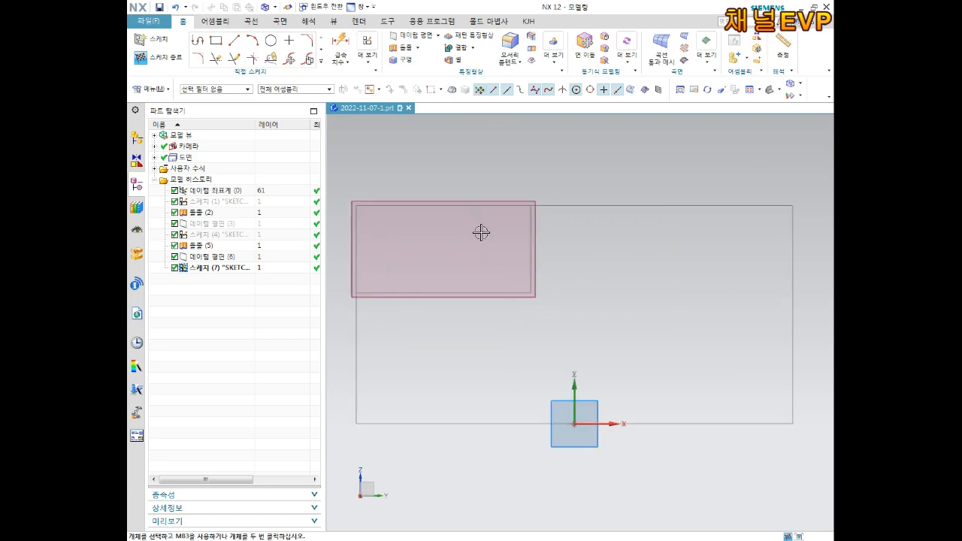
Step: Switch the rendering style between Shaded with Edges and Static Wireframe to compare them, ending in Static Wireframe
{"action": "left_click", "coordinate": [803, 86]}
{"action": "left_click", "coordinate": [753, 151]}
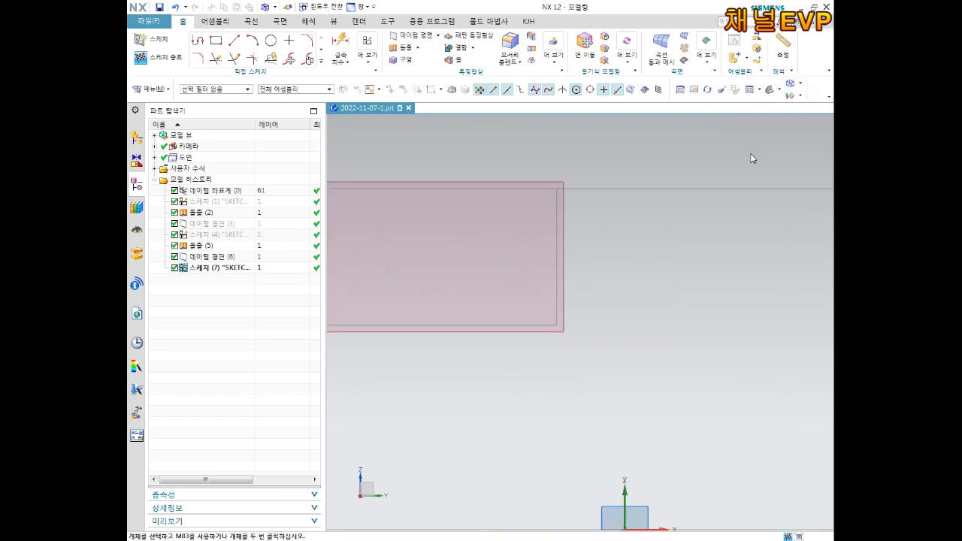
{"action": "left_click", "coordinate": [802, 85]}
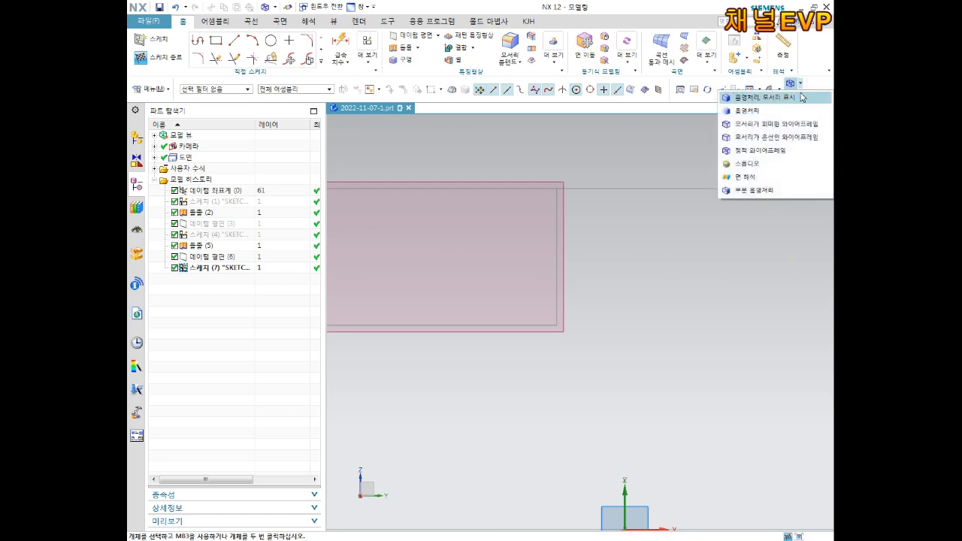
{"action": "left_click", "coordinate": [766, 152]}
{"action": "left_click", "coordinate": [802, 85]}
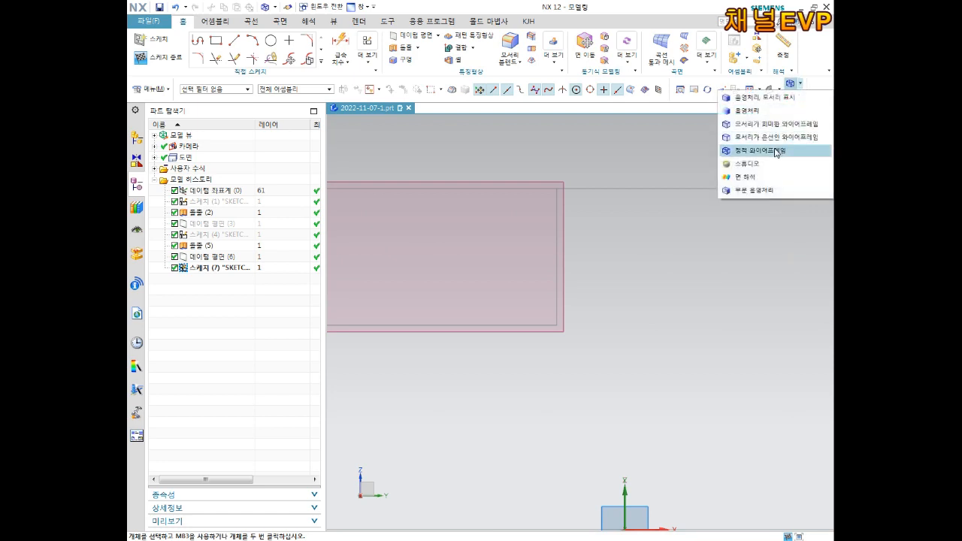
{"action": "left_click", "coordinate": [761, 101]}
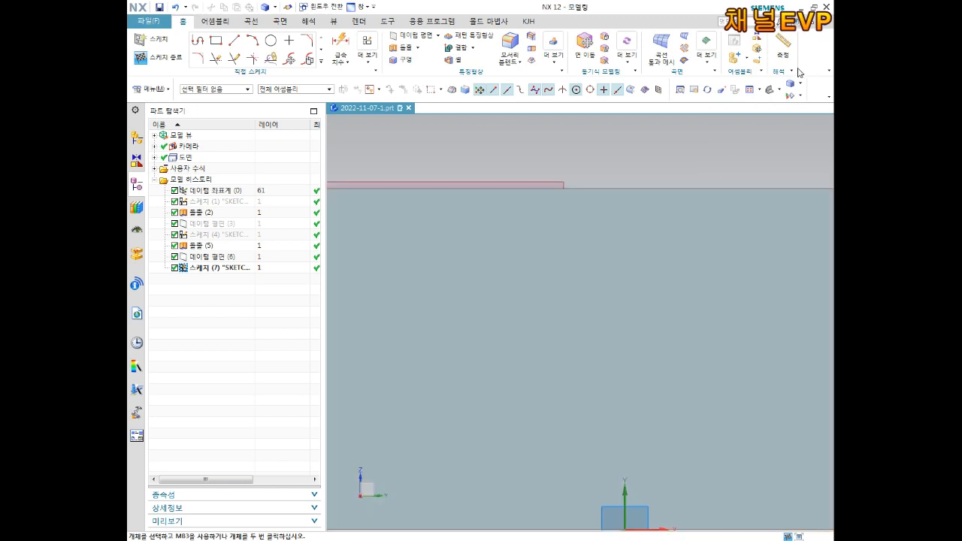
{"action": "left_click", "coordinate": [801, 84]}
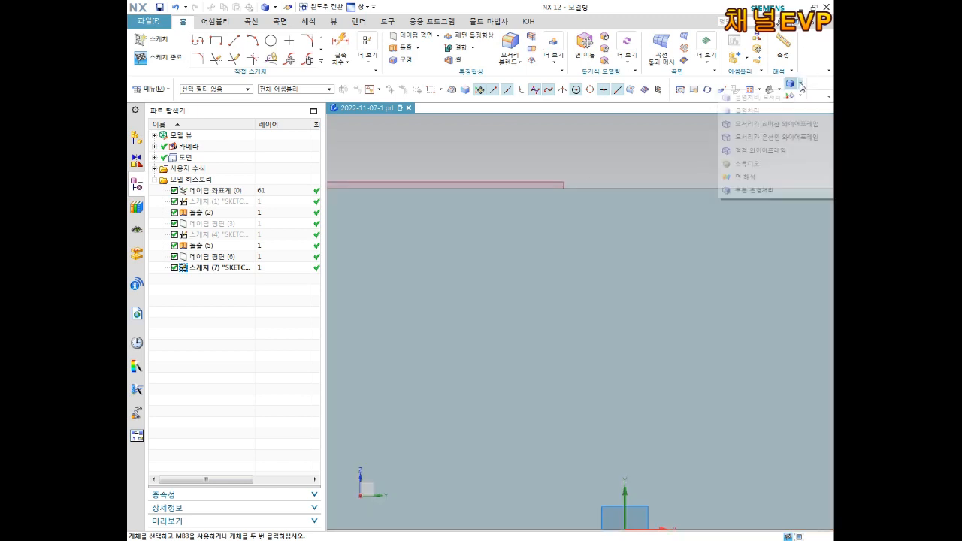
{"action": "left_click", "coordinate": [746, 154]}
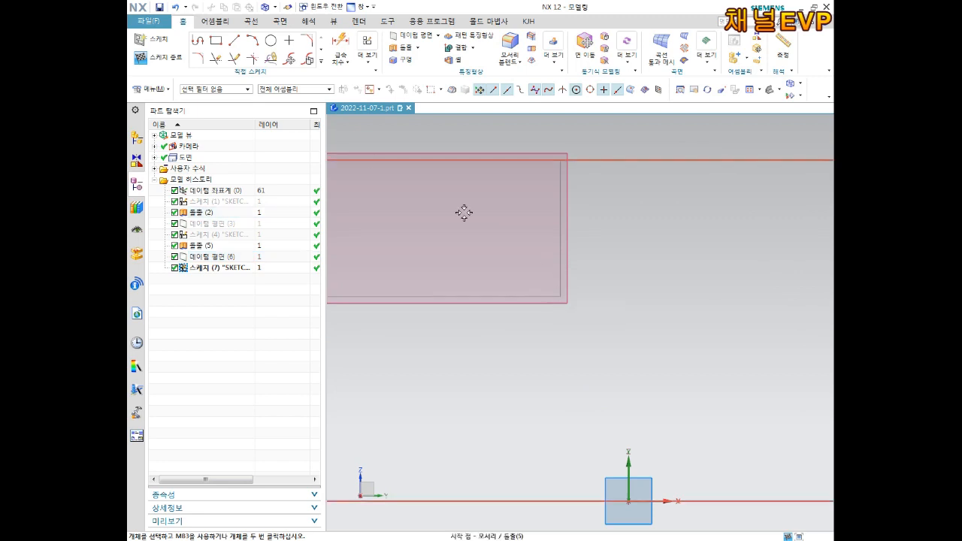
Step: Sketch a circle about 36 mm in diameter centred on the corner where the pocket's floor meets its back wall
{"action": "left_click", "coordinate": [274, 42]}
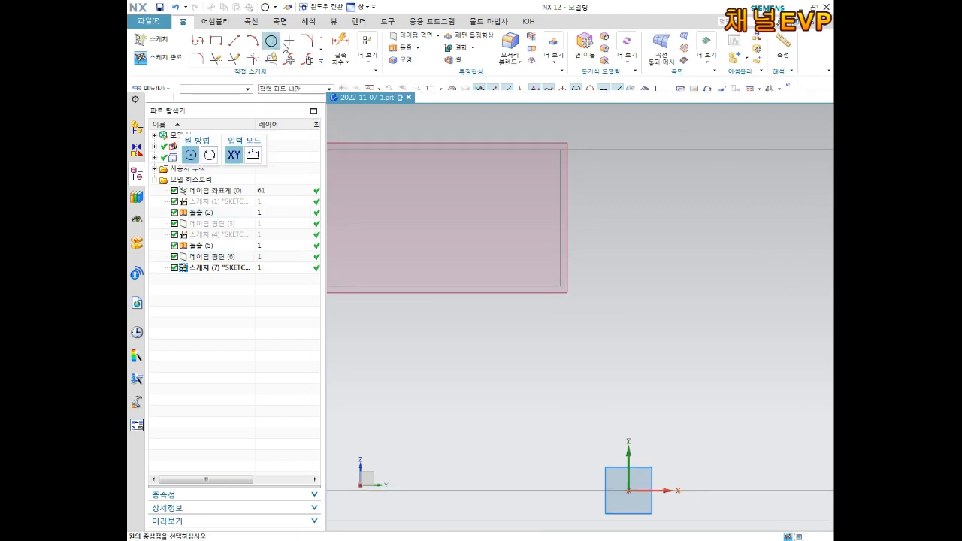
{"action": "left_click", "coordinate": [560, 286]}
{"action": "left_click", "coordinate": [665, 235]}
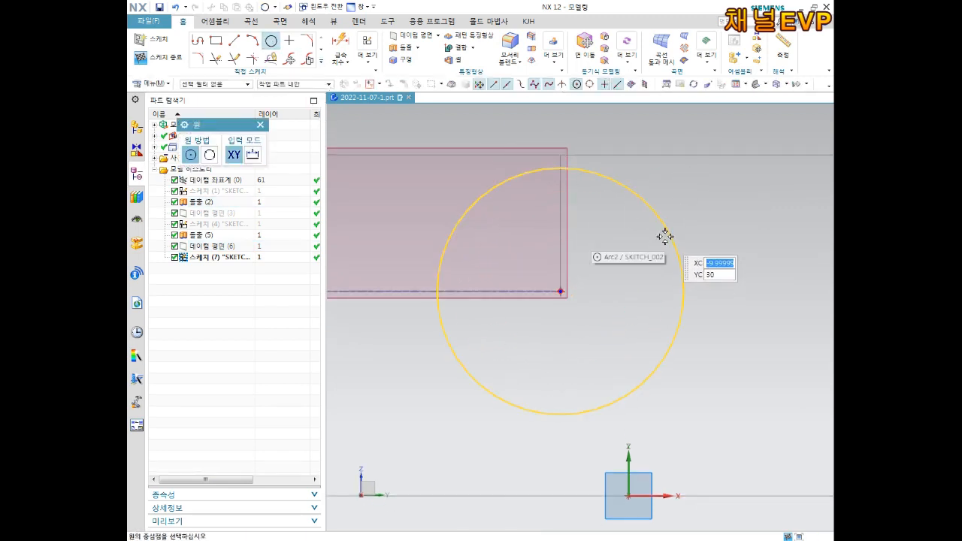
{"action": "key", "text": "Escape"}
{"action": "key", "text": "Escape"}
Step: Dimension the circle's diameter and set it to 30 mm
{"action": "key", "text": "d"}
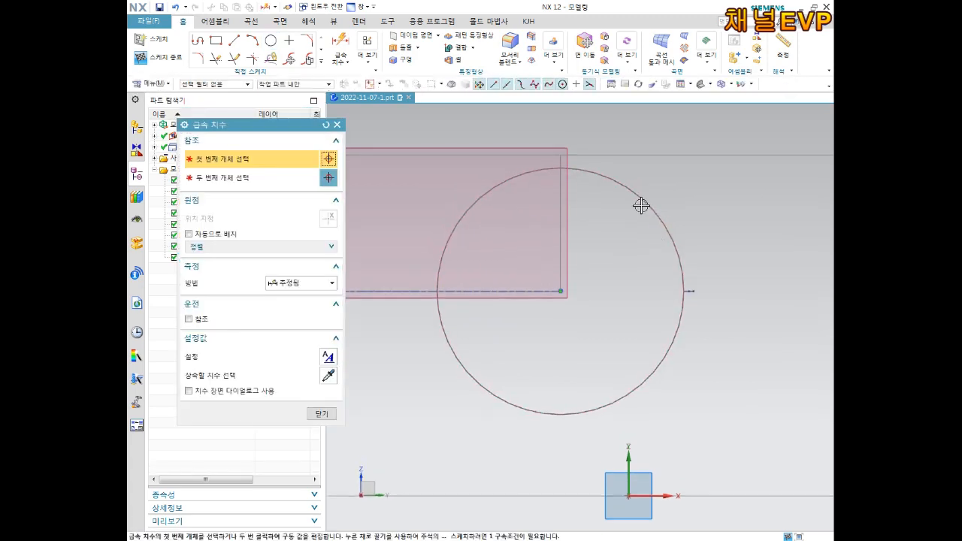
{"action": "left_click", "coordinate": [640, 200]}
{"action": "left_click", "coordinate": [623, 248]}
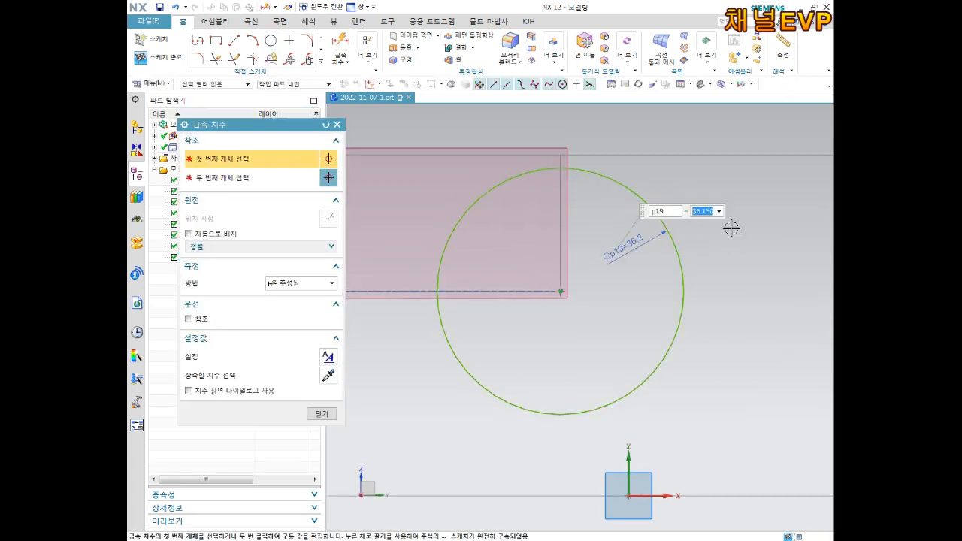
{"action": "key", "text": "Return"}
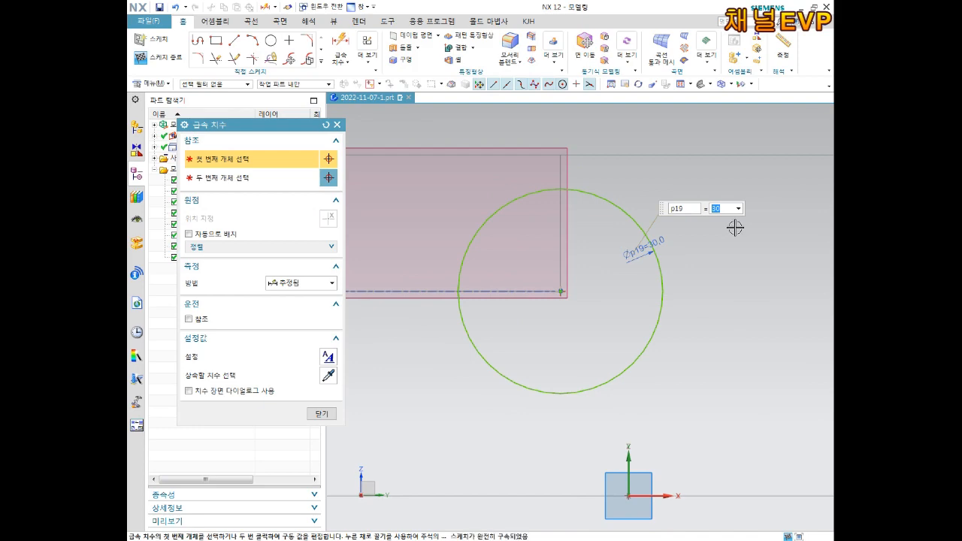
Step: Set the rendering style to Shaded with Edges and finish the circle sketch
{"action": "mouse_move", "coordinate": [696, 183]}
{"action": "middle_mouse_down"}
{"action": "mouse_move", "coordinate": [780, 193]}
{"action": "mouse_move", "coordinate": [733, 208]}
{"action": "mouse_move", "coordinate": [715, 221]}
{"action": "mouse_move", "coordinate": [727, 231]}
{"action": "mouse_move", "coordinate": [698, 241]}
{"action": "mouse_move", "coordinate": [564, 232]}
{"action": "mouse_move", "coordinate": [758, 240]}
{"action": "mouse_move", "coordinate": [615, 245]}
{"action": "mouse_move", "coordinate": [687, 249]}
{"action": "mouse_move", "coordinate": [612, 248]}
{"action": "mouse_move", "coordinate": [625, 266]}
{"action": "mouse_move", "coordinate": [617, 239]}
{"action": "middle_mouse_up"}
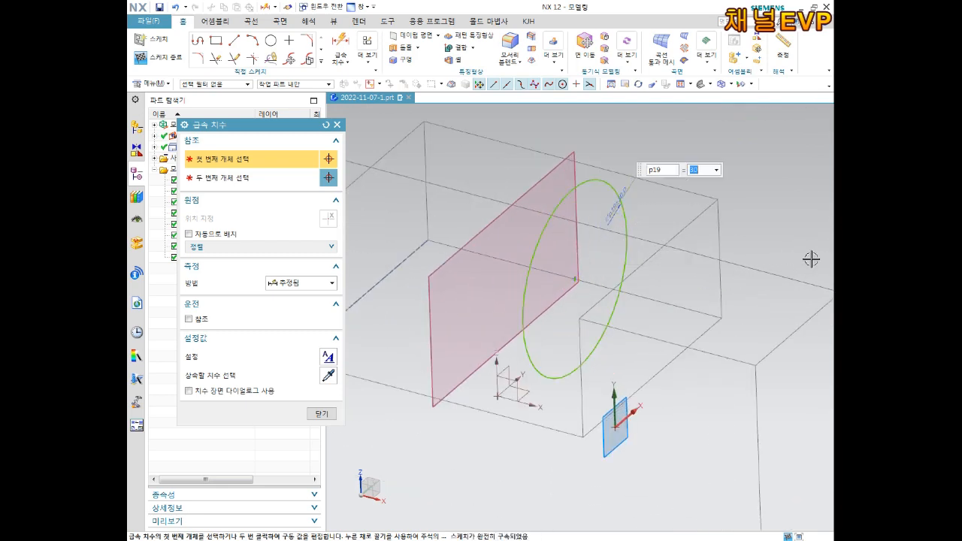
{"action": "middle_click_drag", "start_coordinate": [730, 190], "coordinate": [696, 199]}
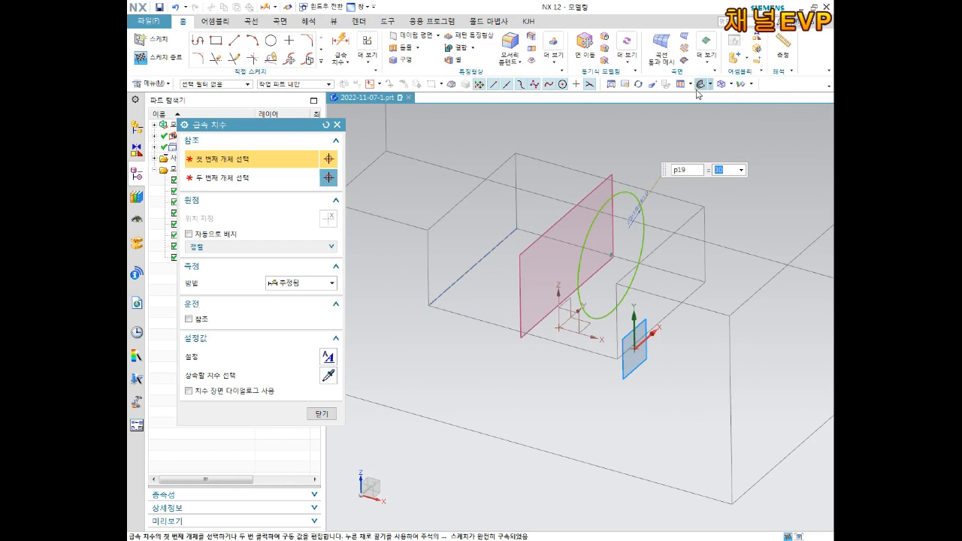
{"action": "left_click", "coordinate": [750, 84]}
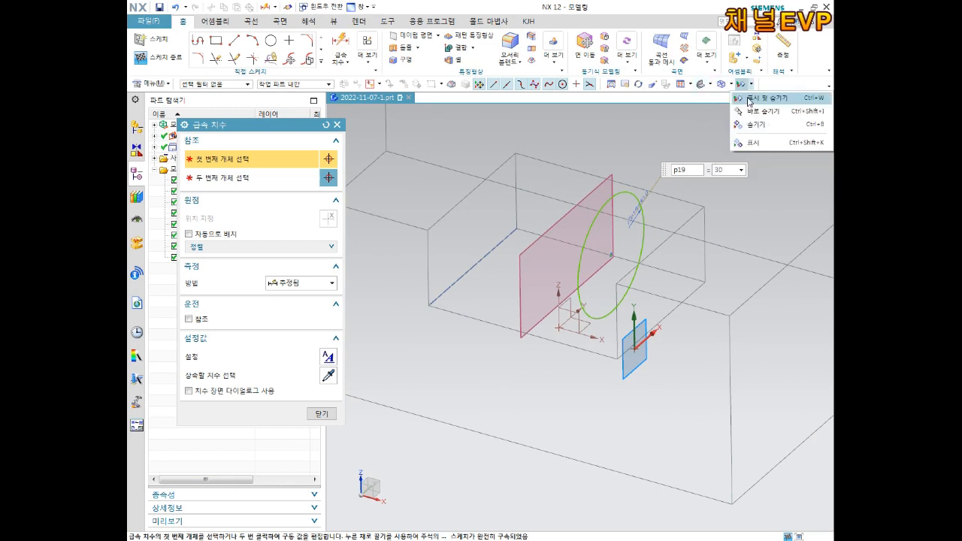
{"action": "left_click", "coordinate": [724, 84]}
{"action": "left_click", "coordinate": [738, 98]}
{"action": "mouse_move", "coordinate": [715, 208]}
{"action": "middle_mouse_down"}
{"action": "mouse_move", "coordinate": [769, 215]}
{"action": "mouse_move", "coordinate": [718, 197]}
{"action": "middle_mouse_up"}
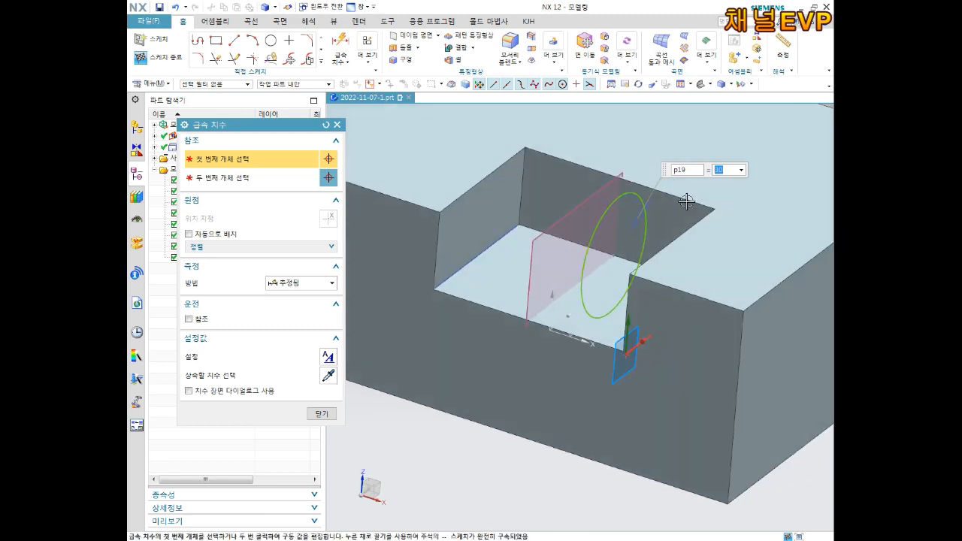
{"action": "left_click", "coordinate": [159, 57]}
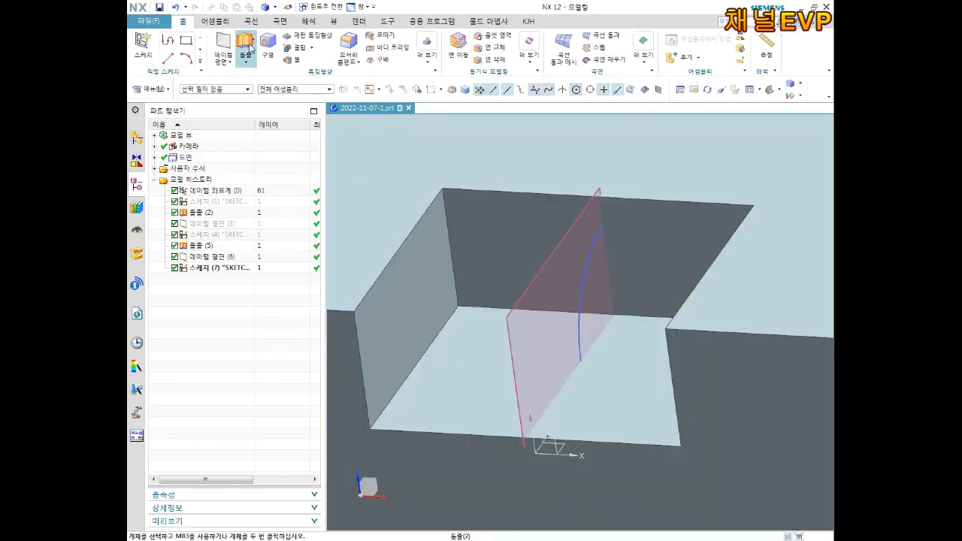
Step: Set up an extrusion of the circle sketch with a start distance of -10 mm and an end distance of 15 mm
{"action": "left_click", "coordinate": [248, 43]}
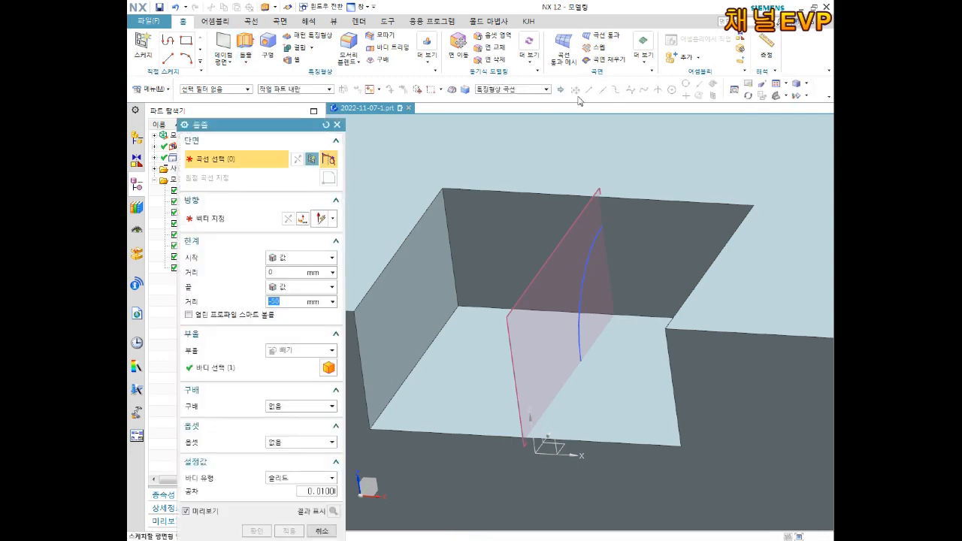
{"action": "left_click", "coordinate": [592, 251]}
{"action": "mouse_move", "coordinate": [592, 250]}
{"action": "middle_mouse_down"}
{"action": "mouse_move", "coordinate": [623, 236]}
{"action": "mouse_move", "coordinate": [678, 243]}
{"action": "mouse_move", "coordinate": [648, 235]}
{"action": "mouse_move", "coordinate": [643, 244]}
{"action": "middle_mouse_up"}
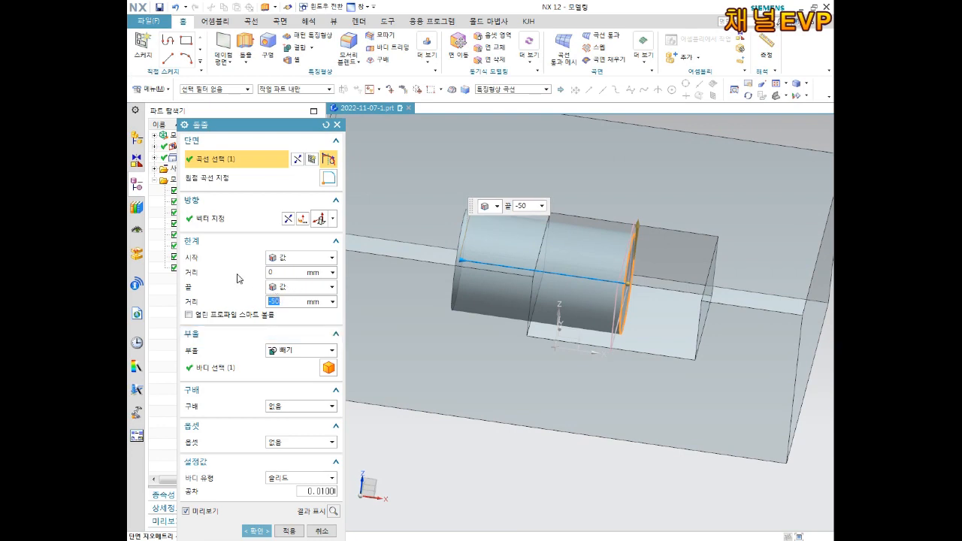
{"action": "left_click", "coordinate": [278, 272]}
{"action": "type", "text": "-1"}
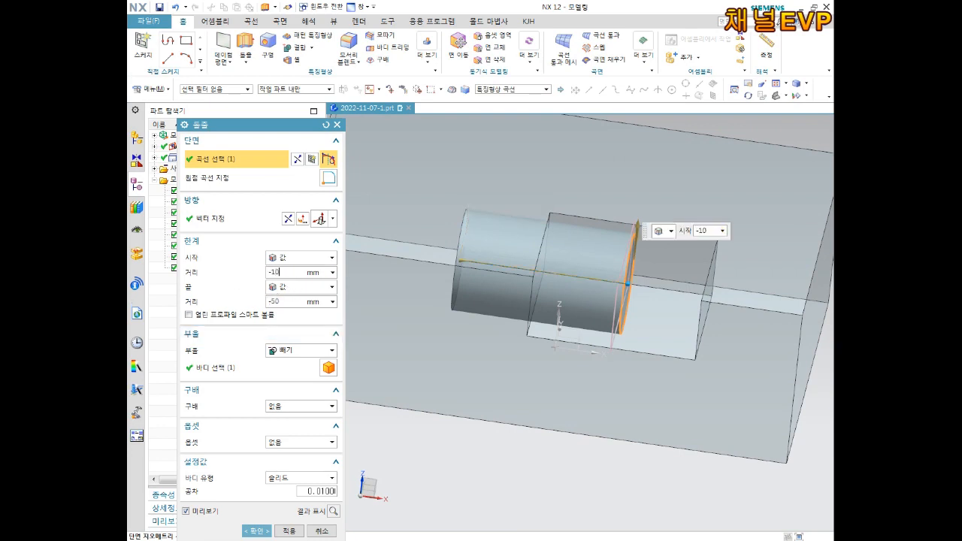
{"action": "key", "text": "Return"}
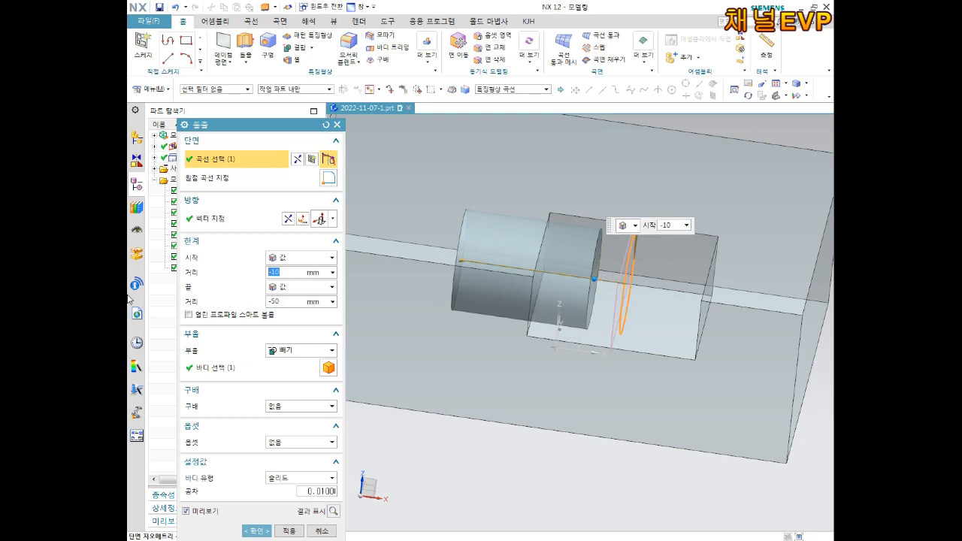
{"action": "left_click", "coordinate": [284, 302]}
{"action": "type", "text": "15"}
{"action": "key", "text": "Return"}
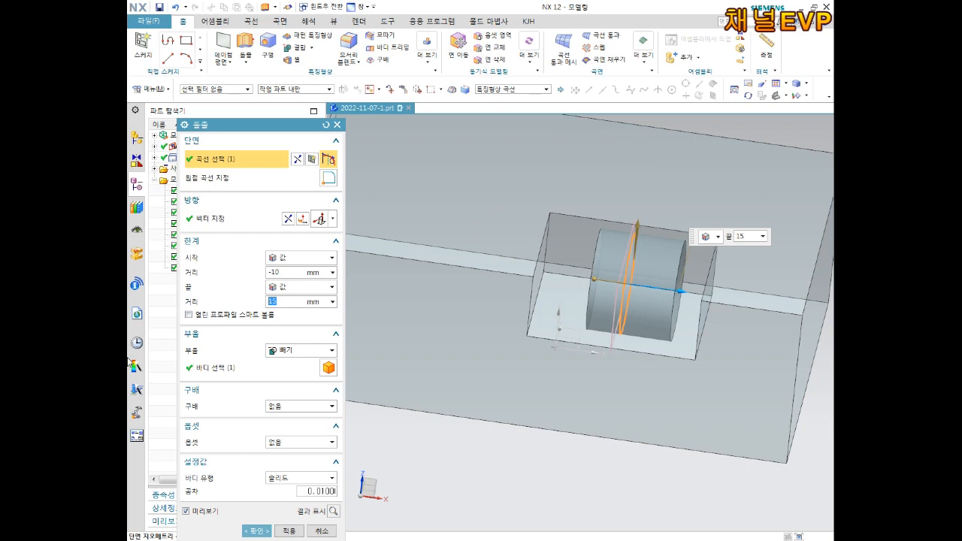
Step: Set the extrusion's Boolean to Unite with the block body and create the feature
{"action": "left_click", "coordinate": [300, 351]}
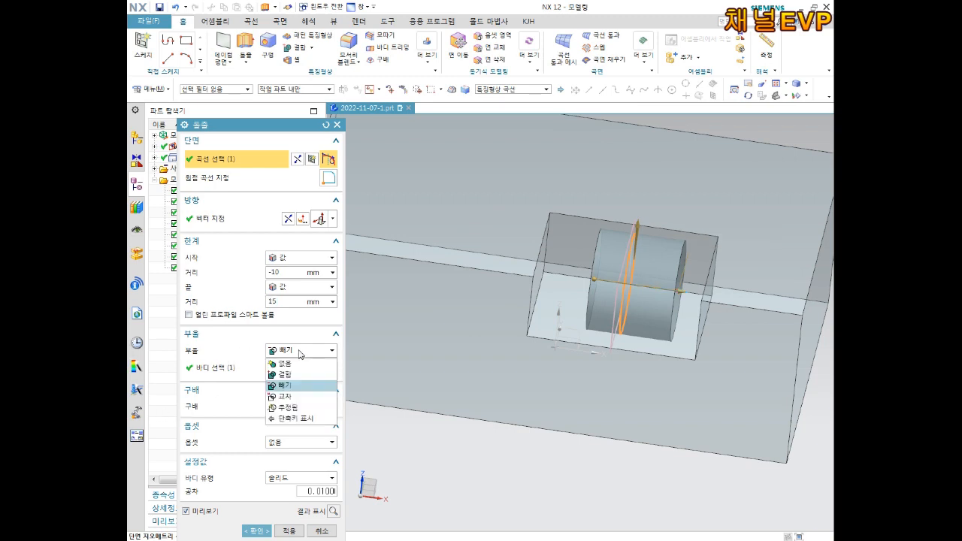
{"action": "left_click", "coordinate": [290, 365]}
{"action": "scroll", "coordinate": [576, 326], "scroll_direction": "down", "scroll_amount": 2}
{"action": "middle_click_drag", "start_coordinate": [576, 327], "coordinate": [531, 331]}
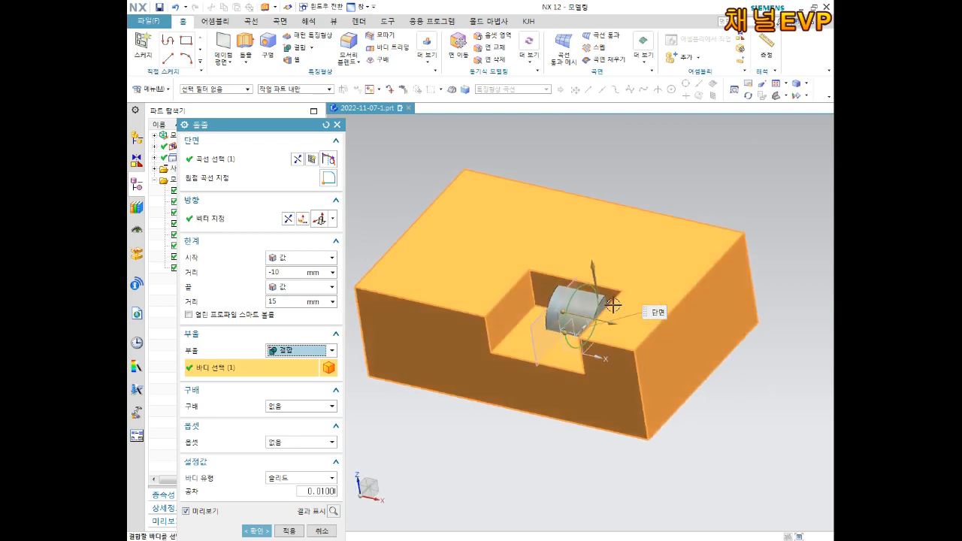
{"action": "scroll", "coordinate": [624, 289], "scroll_direction": "up", "scroll_amount": 1}
{"action": "left_click", "coordinate": [258, 531]}
Step: Hide the circle sketch and the datum plane in the middle of the pocket
{"action": "middle_click_drag", "start_coordinate": [563, 374], "coordinate": [642, 349]}
{"action": "scroll", "coordinate": [573, 342], "scroll_direction": "up", "scroll_amount": 2}
{"action": "scroll", "coordinate": [658, 330], "scroll_direction": "down", "scroll_amount": 2}
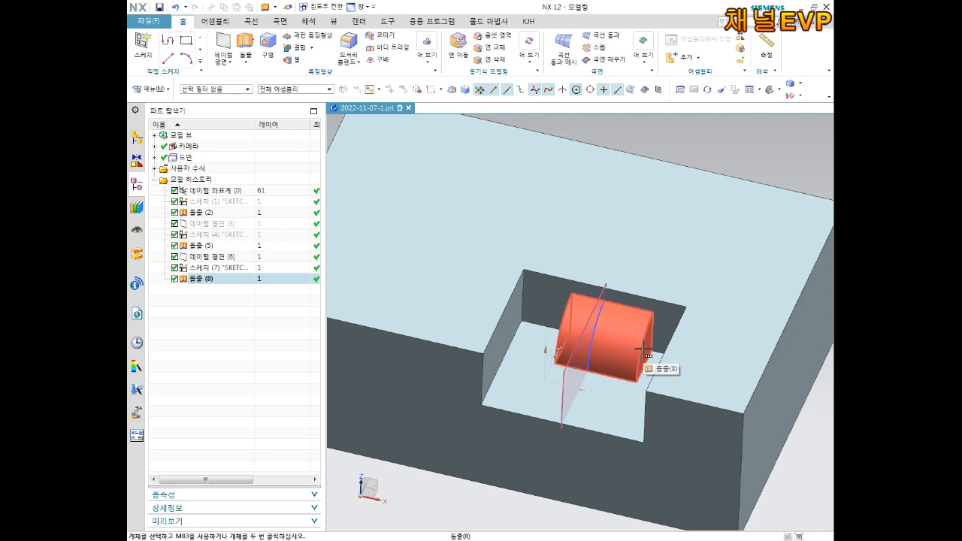
{"action": "middle_click_drag", "start_coordinate": [634, 348], "coordinate": [651, 327]}
{"action": "scroll", "coordinate": [628, 343], "scroll_direction": "down", "scroll_amount": 3}
{"action": "scroll", "coordinate": [636, 353], "scroll_direction": "up", "scroll_amount": 3}
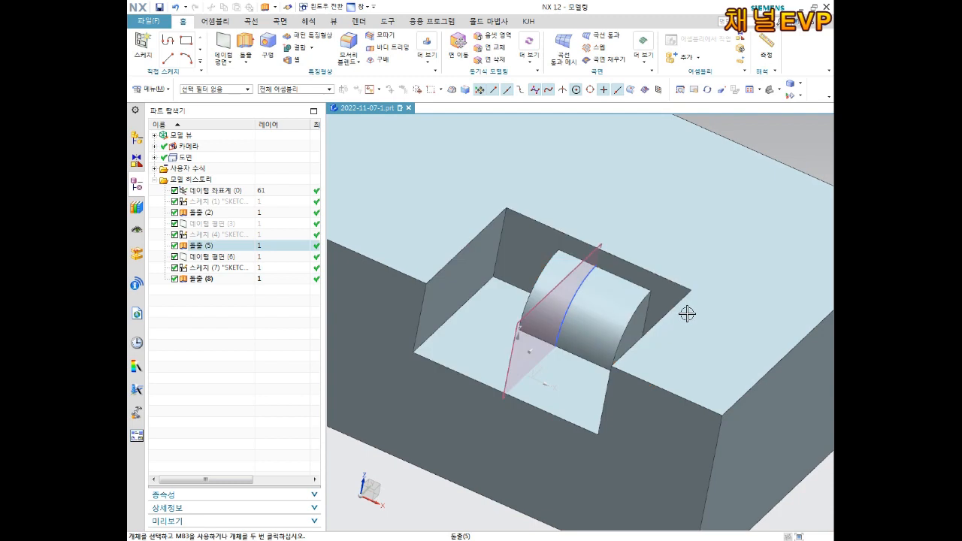
{"action": "left_click", "coordinate": [580, 287]}
{"action": "left_click", "coordinate": [661, 269]}
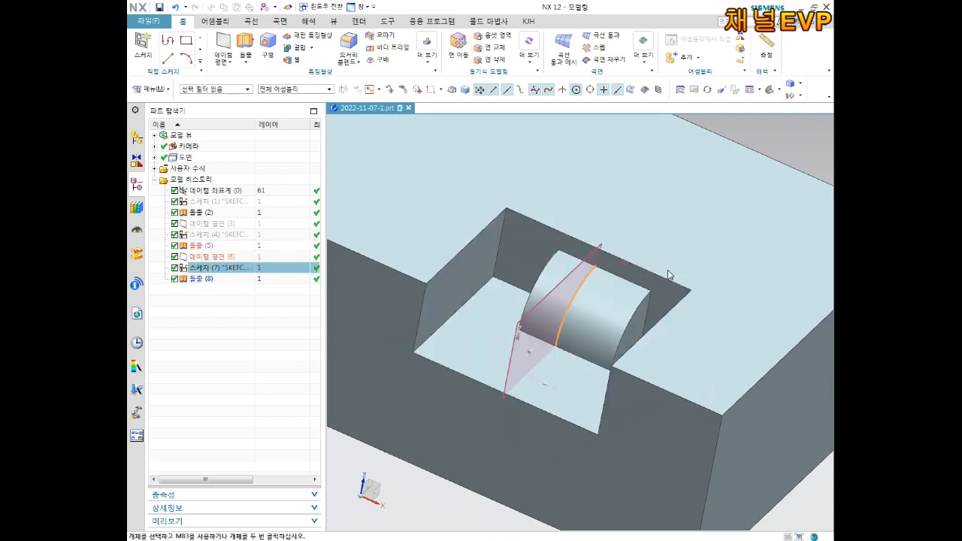
{"action": "left_click", "coordinate": [528, 309]}
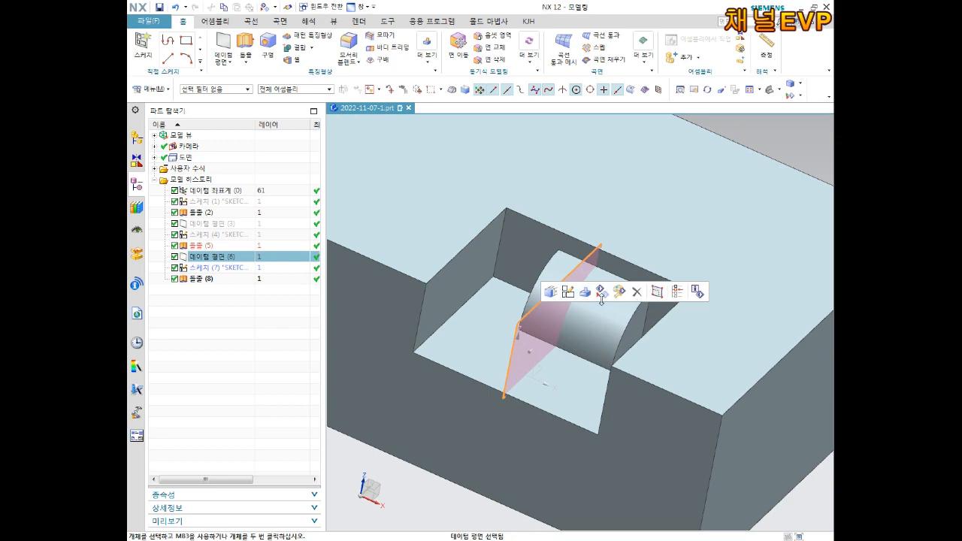
{"action": "left_click", "coordinate": [614, 298]}
Step: Examine the block and the cylindrical boss in its pocket from several angles
{"action": "scroll", "coordinate": [609, 293], "scroll_direction": "down", "scroll_amount": 3}
{"action": "middle_click_drag", "start_coordinate": [610, 288], "coordinate": [659, 307]}
{"action": "scroll", "coordinate": [655, 290], "scroll_direction": "down", "scroll_amount": 2}
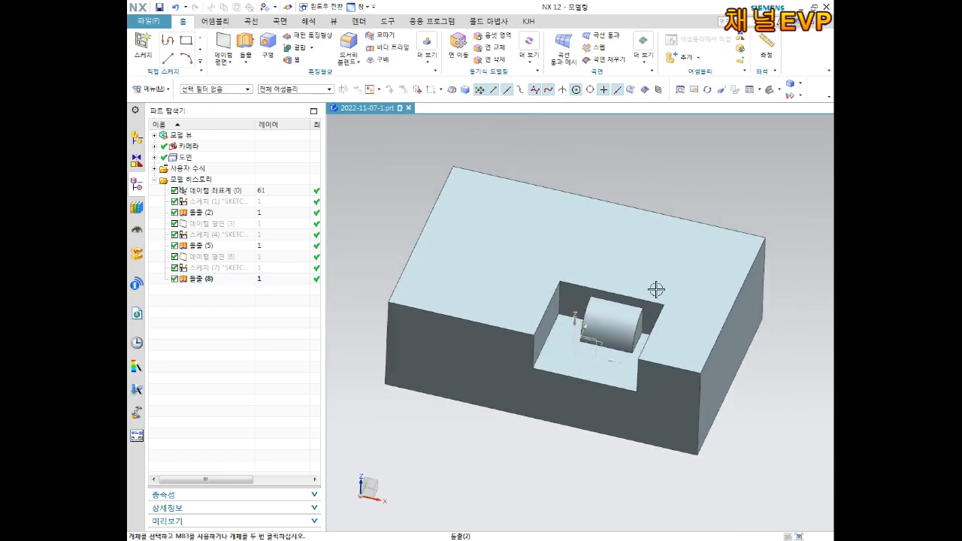
{"action": "scroll", "coordinate": [662, 287], "scroll_direction": "up", "scroll_amount": 2}
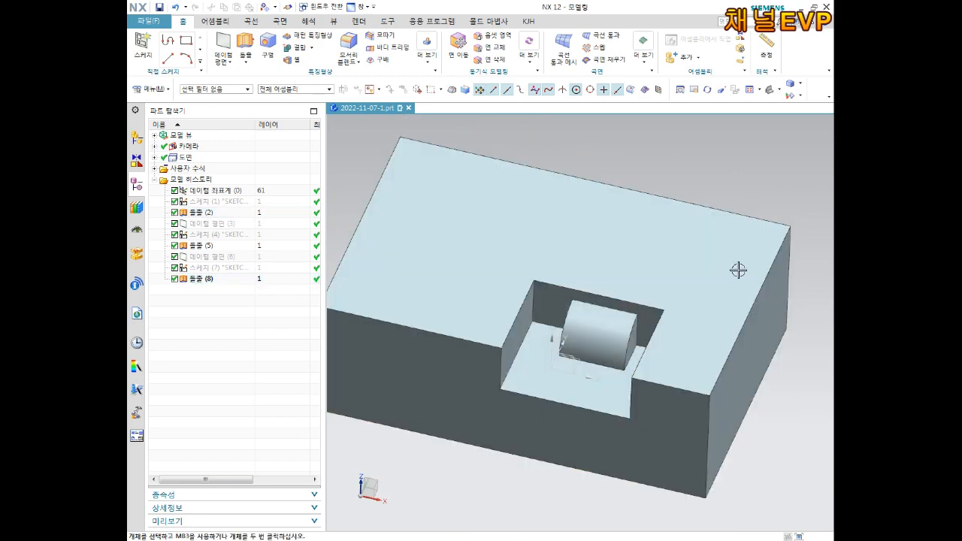
{"action": "middle_click_drag", "start_coordinate": [662, 285], "coordinate": [713, 277], "text": "shift"}
{"action": "scroll", "coordinate": [655, 322], "scroll_direction": "down", "scroll_amount": 2}
{"action": "middle_click_drag", "start_coordinate": [655, 322], "coordinate": [612, 303]}
{"action": "scroll", "coordinate": [658, 282], "scroll_direction": "up", "scroll_amount": 2}
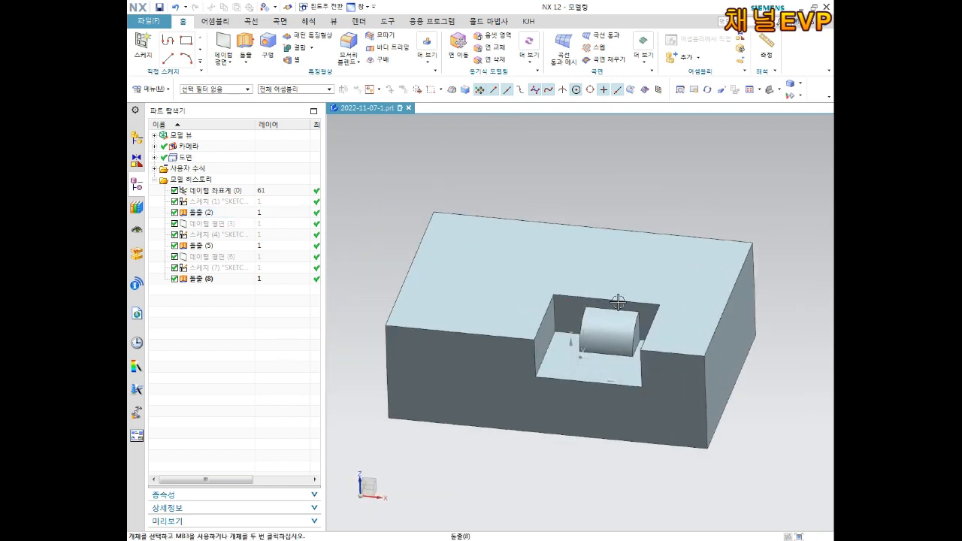
Step: Edit the object display of the whole solid body and change its color to magenta
{"action": "left_click", "coordinate": [334, 22]}
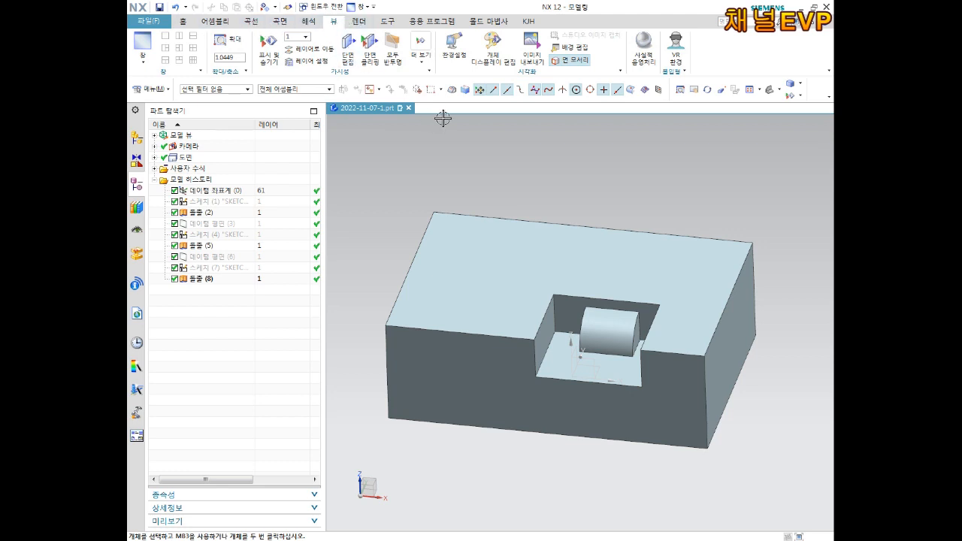
{"action": "left_click", "coordinate": [497, 65]}
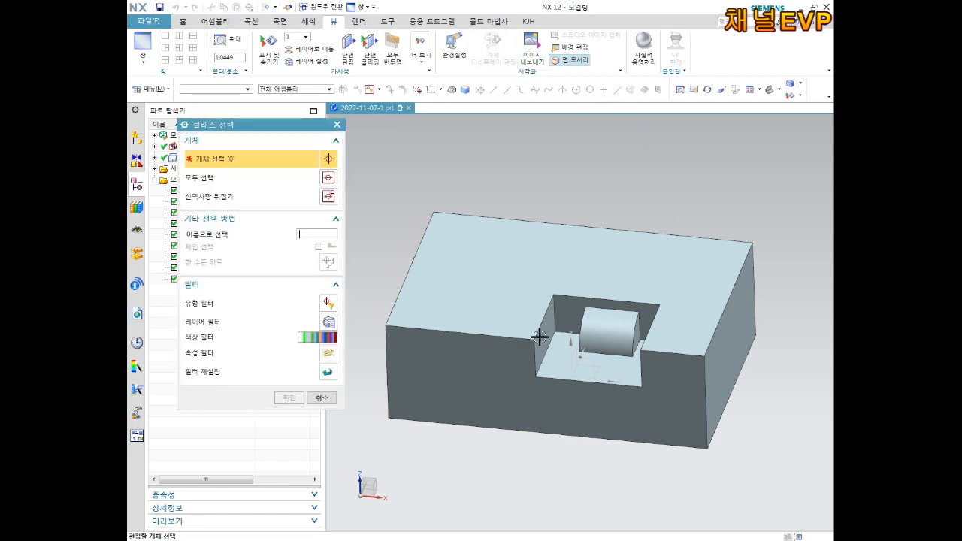
{"action": "left_click", "coordinate": [579, 262]}
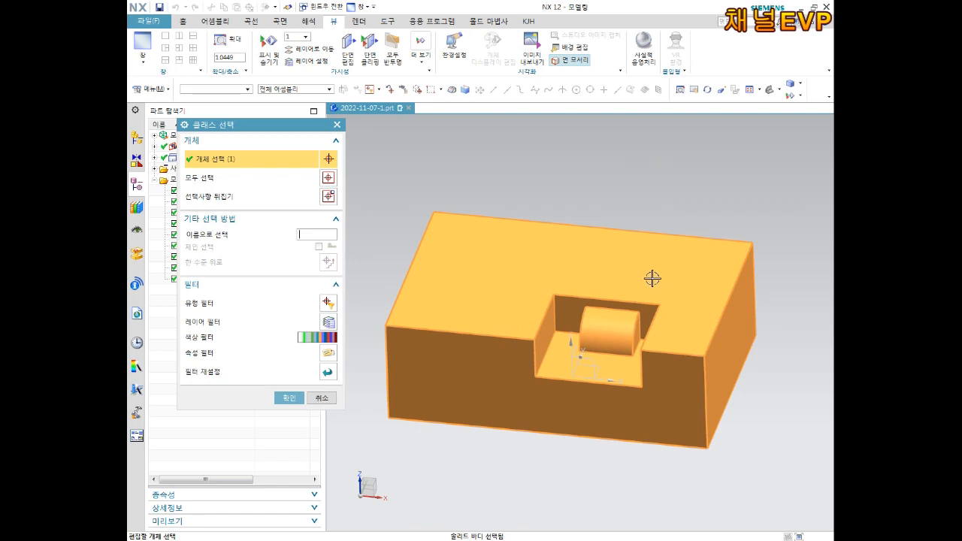
{"action": "left_click", "coordinate": [285, 399]}
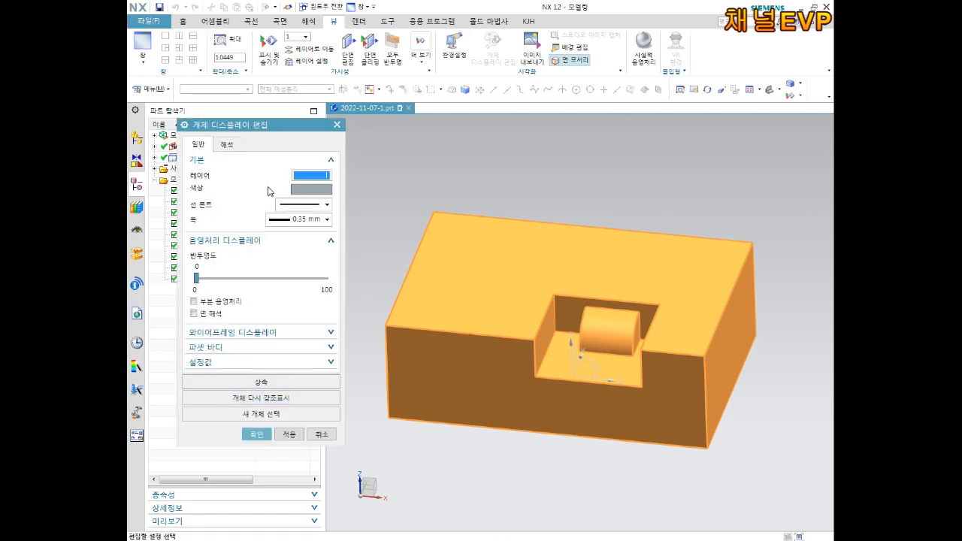
{"action": "left_click", "coordinate": [320, 190]}
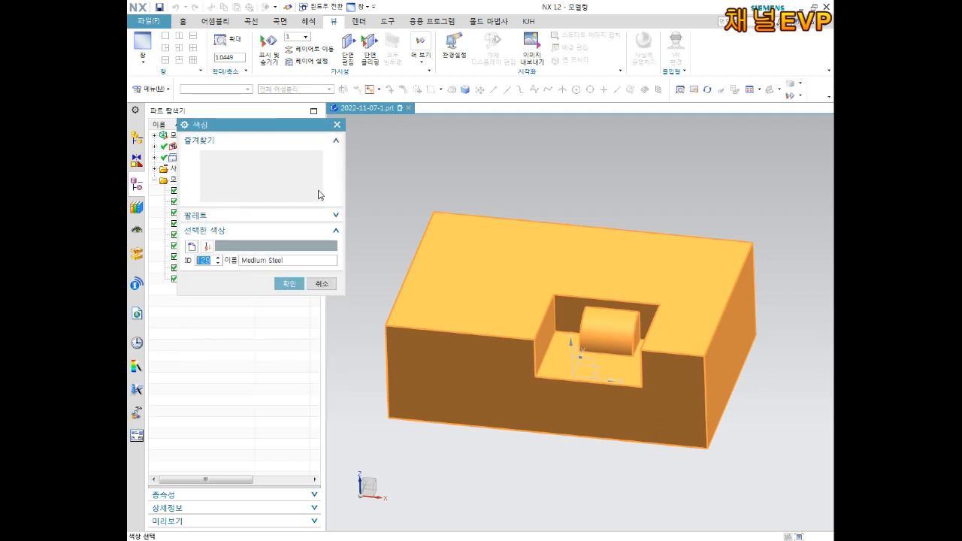
{"action": "left_click", "coordinate": [207, 158]}
{"action": "key", "text": "Right"}
{"action": "key", "text": "Right"}
{"action": "key", "text": "Right"}
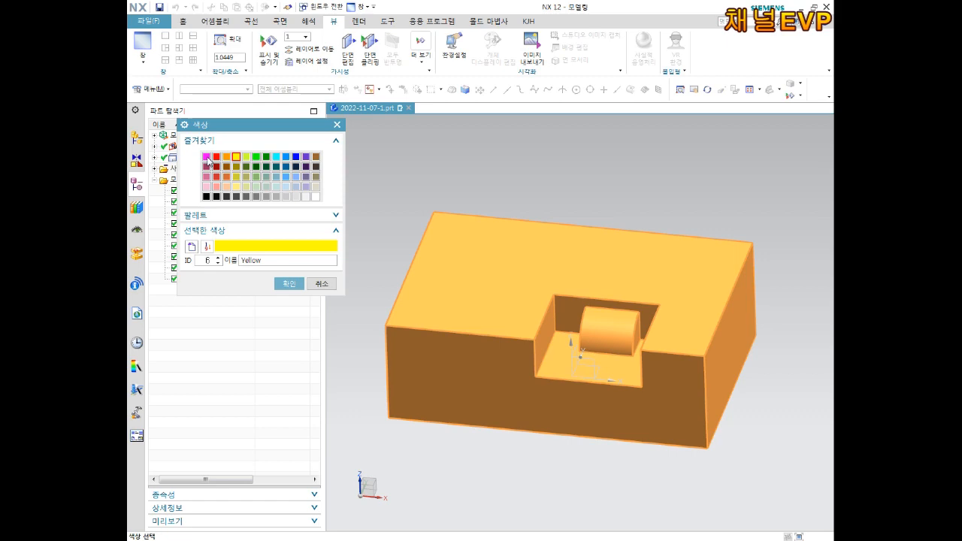
{"action": "left_click", "coordinate": [207, 157]}
{"action": "left_click", "coordinate": [289, 284]}
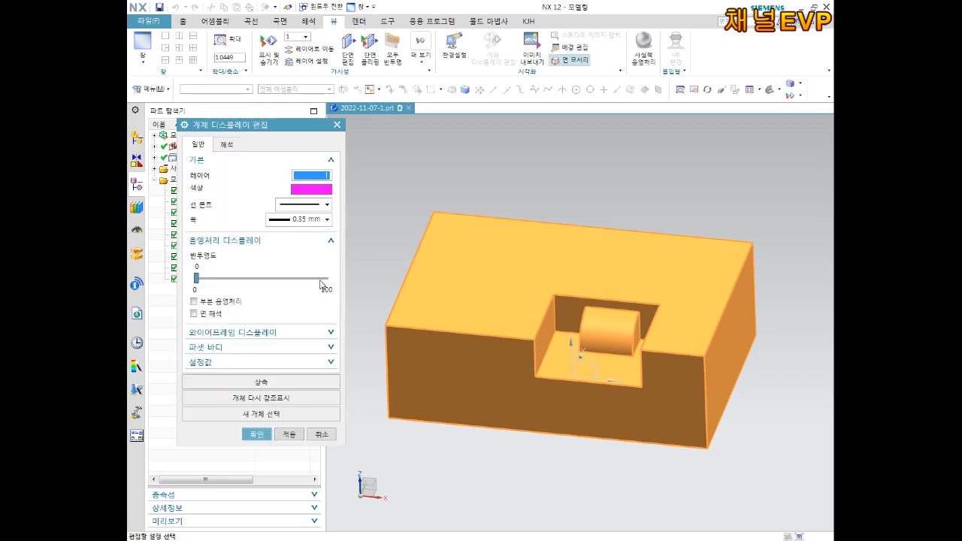
{"action": "left_click", "coordinate": [257, 435]}
{"action": "middle_click_drag", "start_coordinate": [620, 254], "coordinate": [687, 294]}
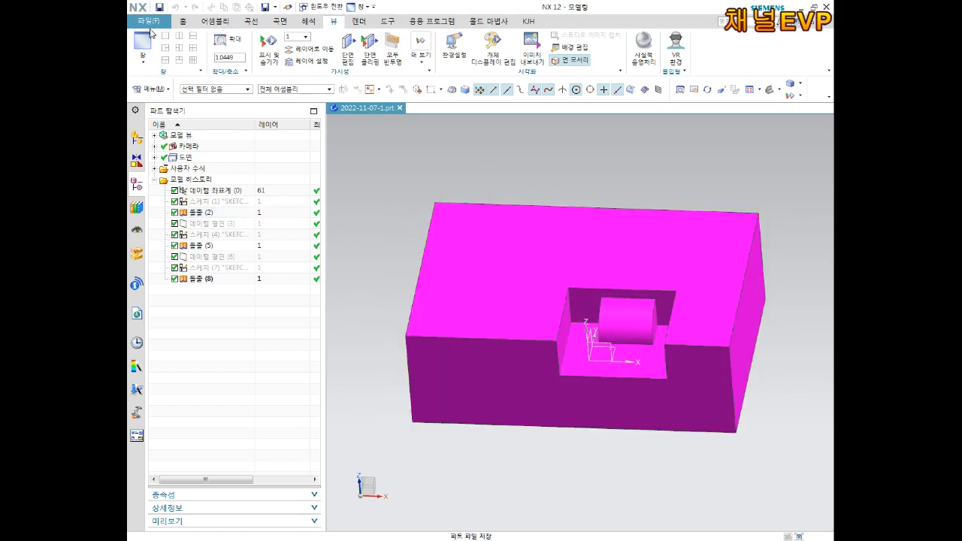
Step: Create a new millimetre part from the Model template with the file name 2022-11-07-2
{"action": "left_click", "coordinate": [148, 20]}
{"action": "left_click", "coordinate": [170, 42]}
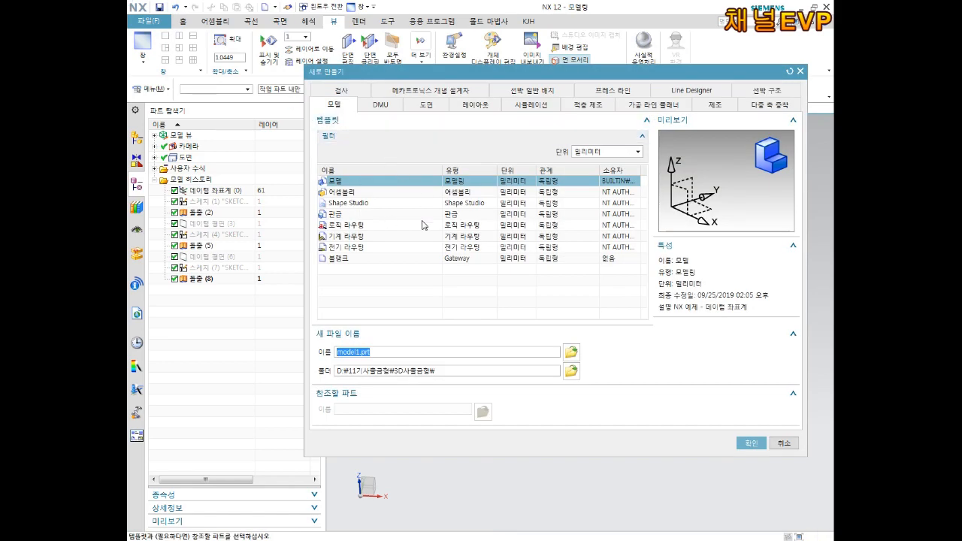
{"action": "left_click", "coordinate": [340, 182]}
{"action": "left_click_drag", "start_coordinate": [384, 352], "coordinate": [199, 365]}
{"action": "type", "text": "2022-11-07-2"}
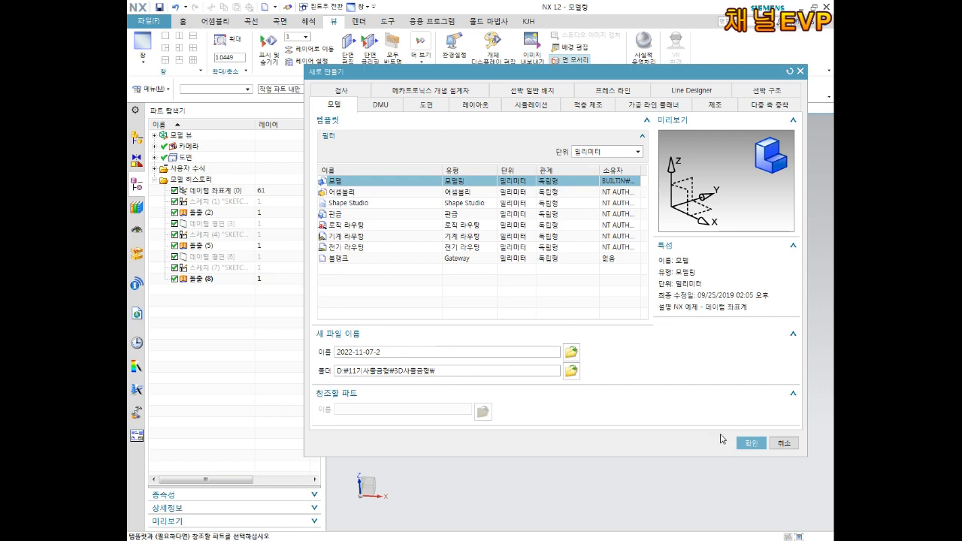
{"action": "left_click", "coordinate": [751, 444]}
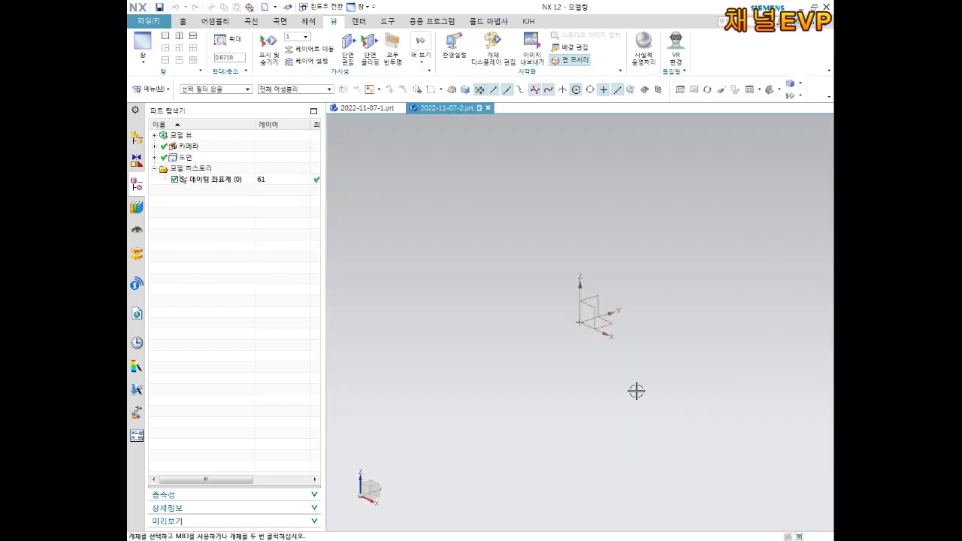